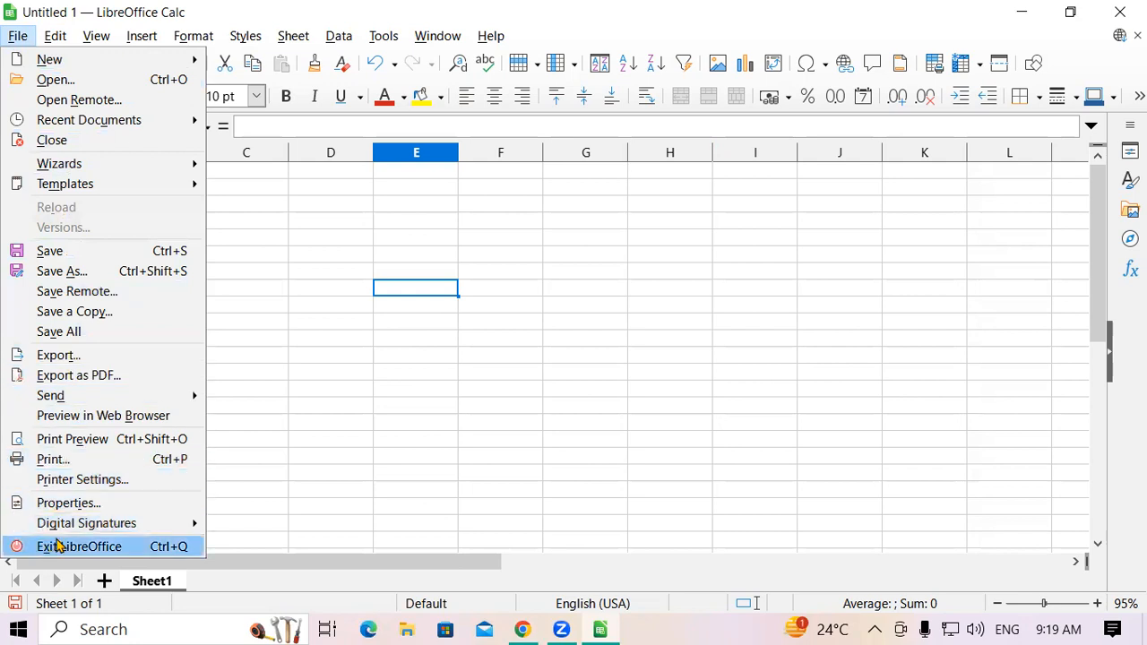
pyautogui.click(54, 37)
pyautogui.click(54, 38)
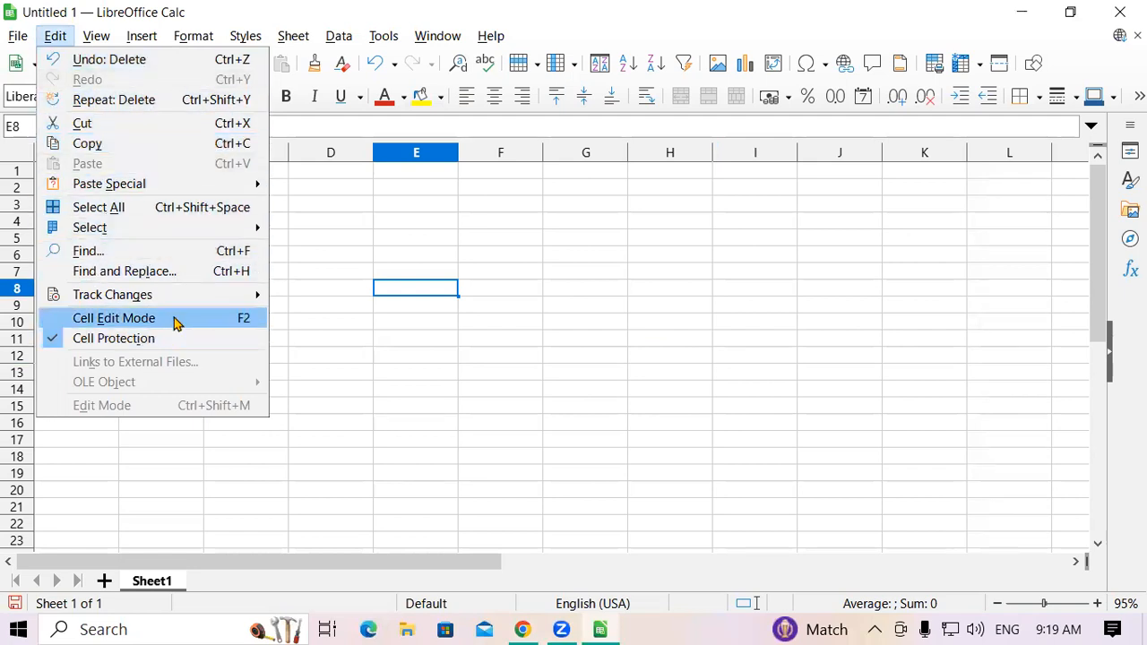
pyautogui.moveTo(107, 39)
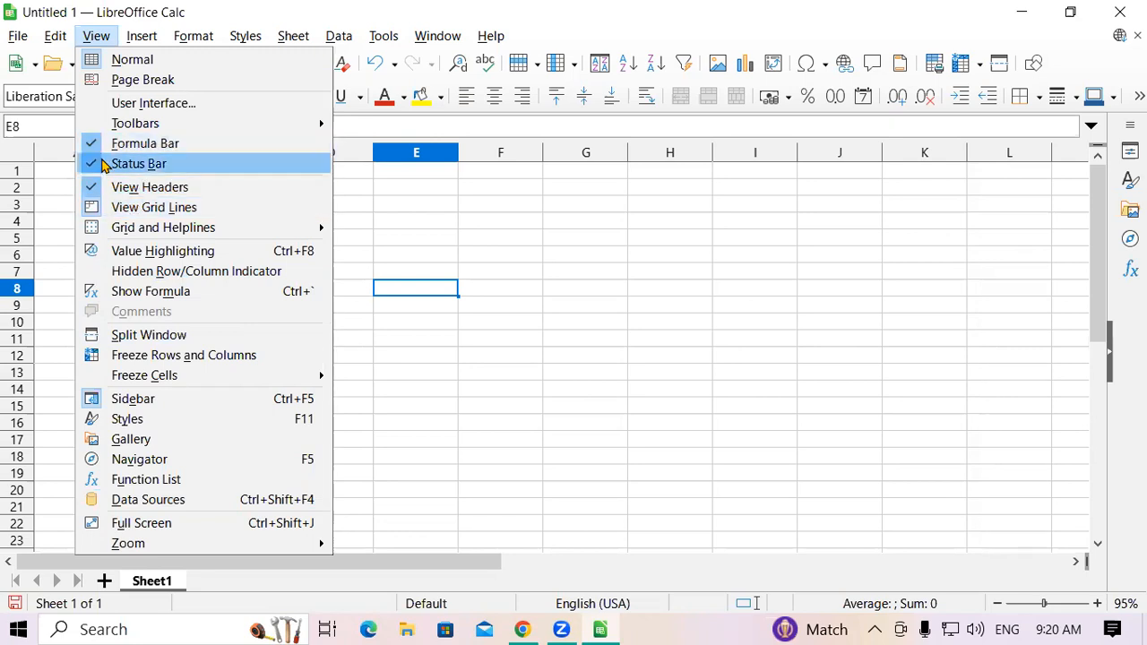
pyautogui.moveTo(146, 37)
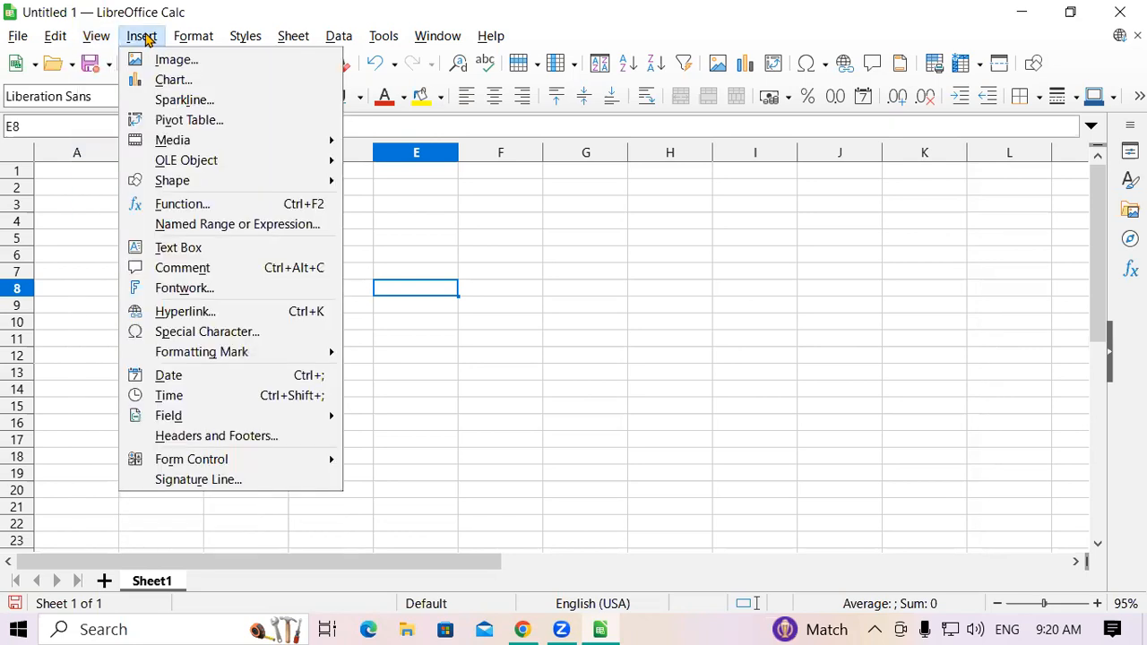
pyautogui.click(768, 340)
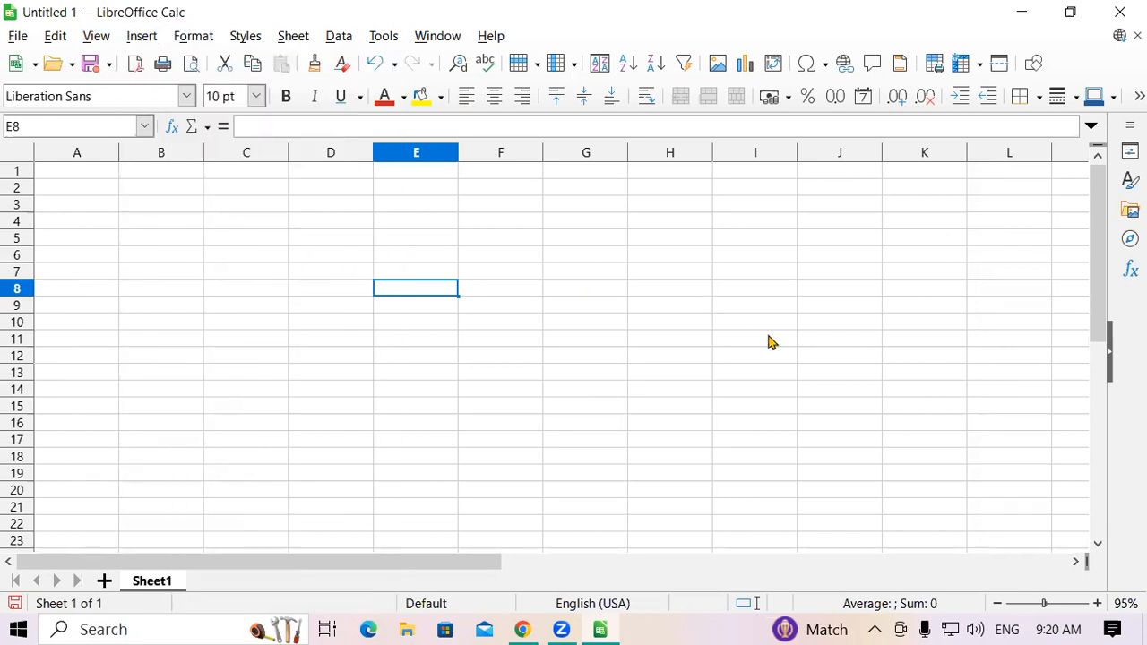
pyautogui.click(491, 278)
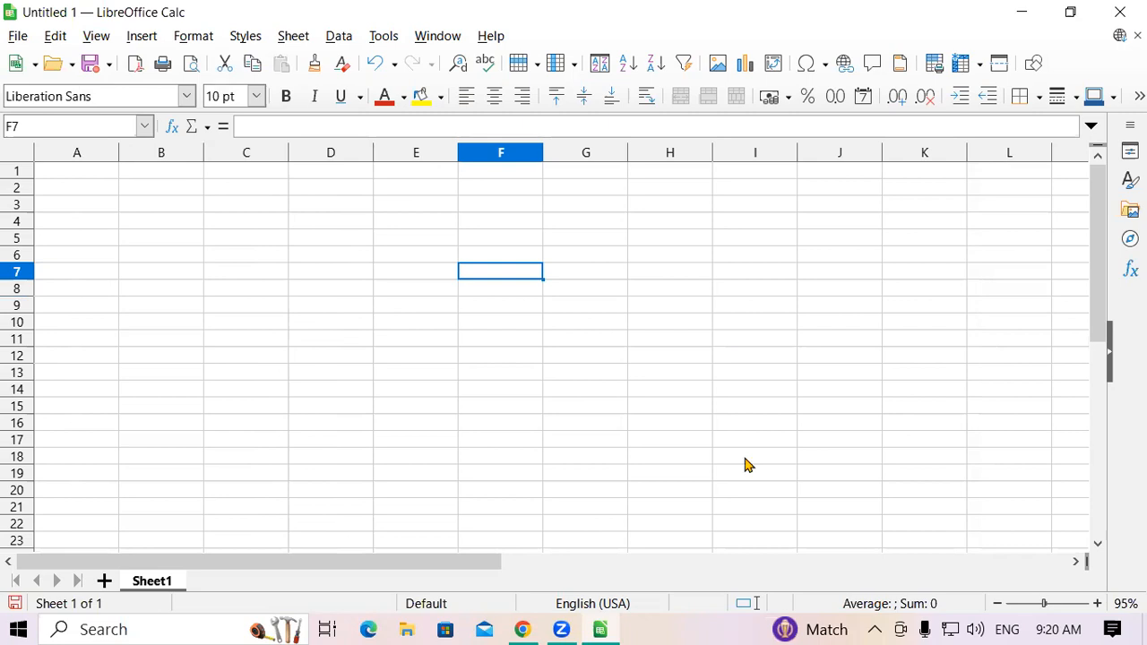
# - Handwrite the underlined words Round, Floor and Ceiling in red over the empty sheet, and clear the annotations
pyautogui.moveTo(659, 141)
pyautogui.mouseDown()
pyautogui.moveTo(748, 130)
pyautogui.moveTo(781, 99)
pyautogui.moveTo(786, 134)
pyautogui.mouseUp()
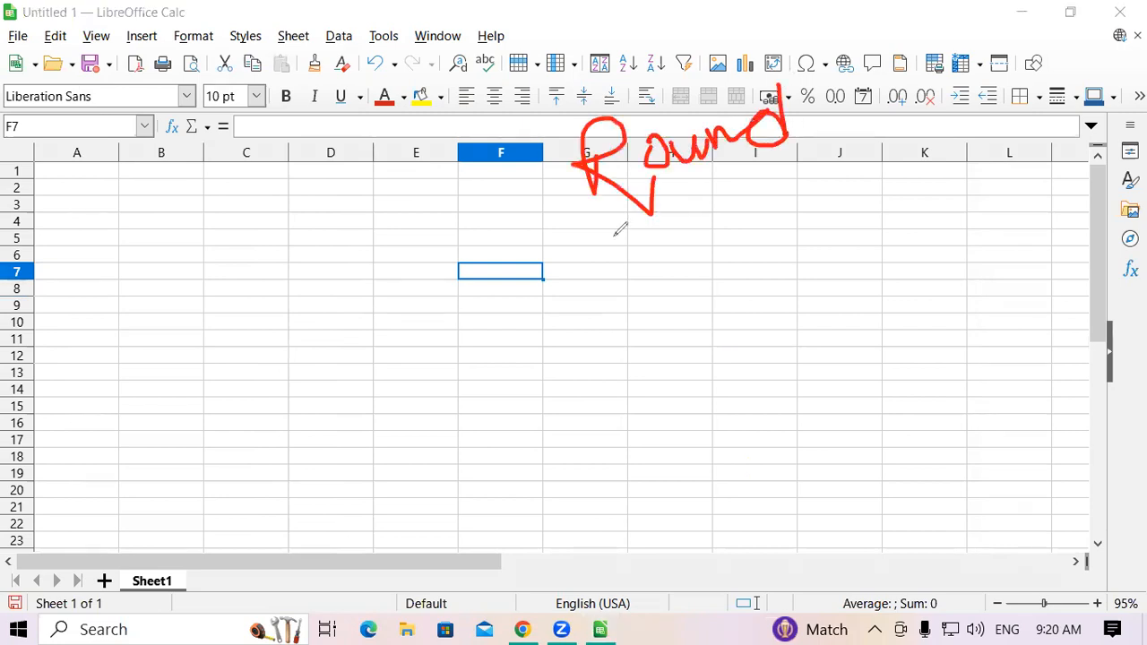
pyautogui.moveTo(540, 270); pyautogui.dragTo(877, 172)
pyautogui.moveTo(728, 244)
pyautogui.mouseDown()
pyautogui.moveTo(733, 330)
pyautogui.moveTo(772, 242)
pyautogui.mouseUp()
pyautogui.moveTo(731, 285); pyautogui.dragTo(772, 279)
pyautogui.moveTo(794, 215); pyautogui.dragTo(806, 288)
pyautogui.moveTo(829, 220)
pyautogui.mouseDown()
pyautogui.moveTo(832, 256)
pyautogui.moveTo(833, 224)
pyautogui.mouseUp()
pyautogui.moveTo(859, 215)
pyautogui.mouseDown()
pyautogui.moveTo(878, 230)
pyautogui.moveTo(851, 213)
pyautogui.mouseUp()
pyautogui.moveTo(874, 212); pyautogui.dragTo(894, 184)
pyautogui.moveTo(663, 365); pyautogui.dragTo(948, 236)
pyautogui.moveTo(770, 341)
pyautogui.mouseDown()
pyautogui.moveTo(847, 358)
pyautogui.moveTo(849, 385)
pyautogui.mouseUp()
pyautogui.moveTo(847, 314)
pyautogui.mouseDown()
pyautogui.moveTo(883, 323)
pyautogui.moveTo(885, 351)
pyautogui.moveTo(911, 318)
pyautogui.moveTo(922, 333)
pyautogui.mouseUp()
pyautogui.click(867, 304)
pyautogui.moveTo(950, 309)
pyautogui.mouseDown()
pyautogui.moveTo(960, 266)
pyautogui.moveTo(980, 366)
pyautogui.moveTo(980, 302)
pyautogui.mouseUp()
pyautogui.moveTo(803, 446); pyautogui.dragTo(1046, 348)
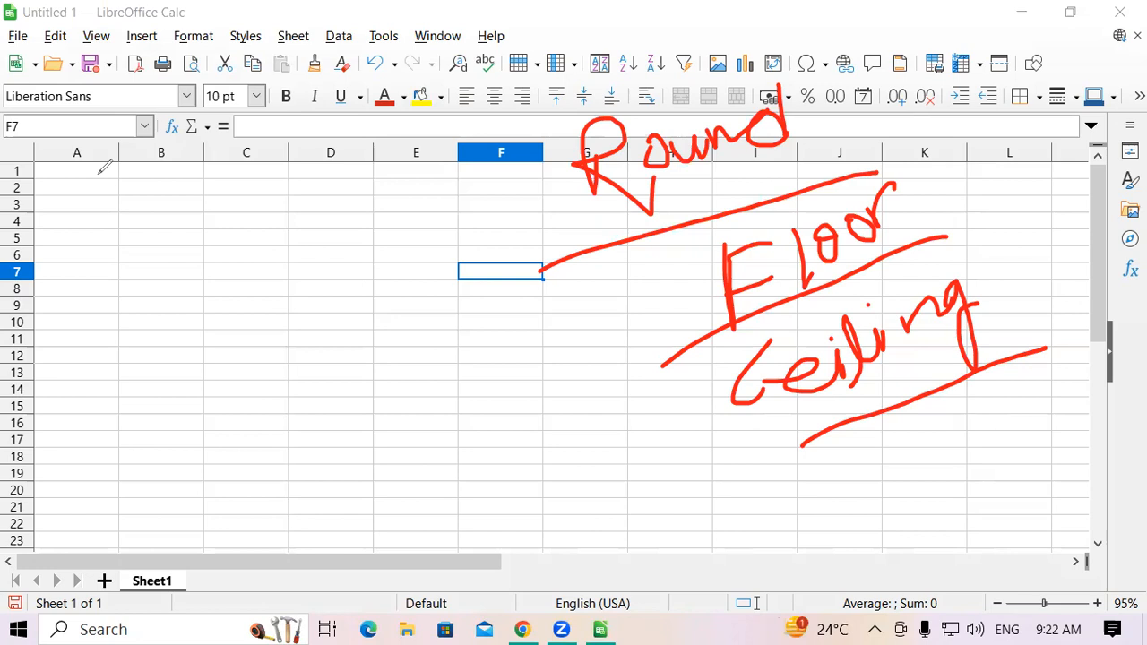
pyautogui.click(8, 422)
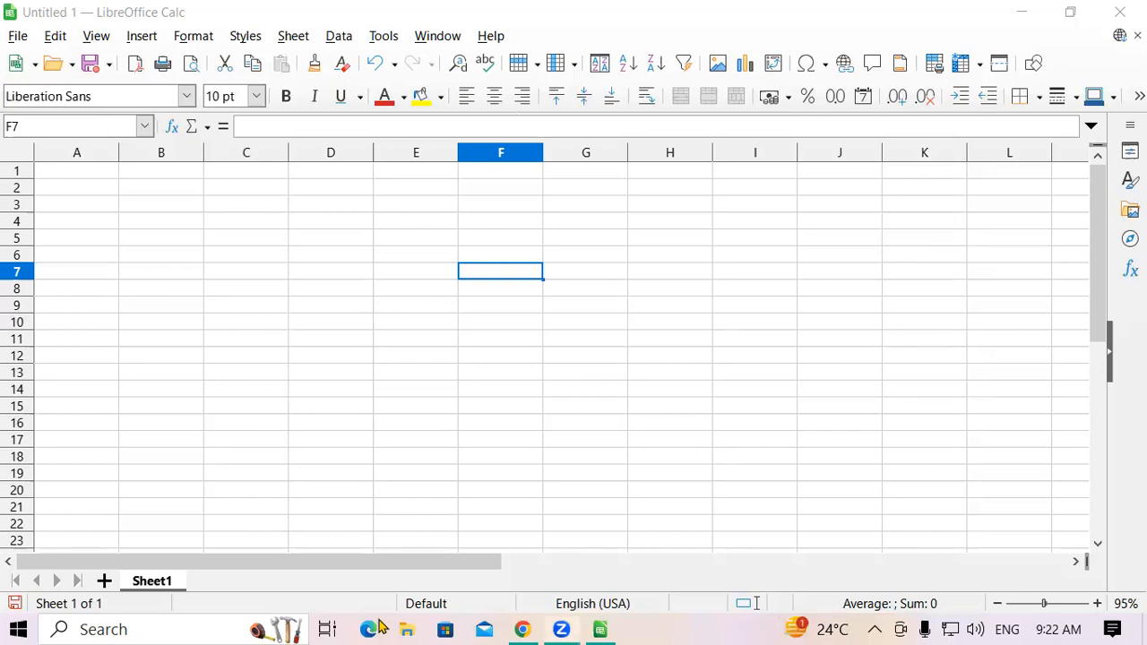
# - Annotate the sheet with the rounding example 3.75, underline its decimals, and add a circled, underlined 4
pyautogui.moveTo(220, 275); pyautogui.dragTo(236, 322)
pyautogui.click(266, 287)
pyautogui.moveTo(272, 279); pyautogui.dragTo(300, 298)
pyautogui.moveTo(285, 288)
pyautogui.mouseDown()
pyautogui.moveTo(309, 292)
pyautogui.moveTo(323, 261)
pyautogui.mouseUp()
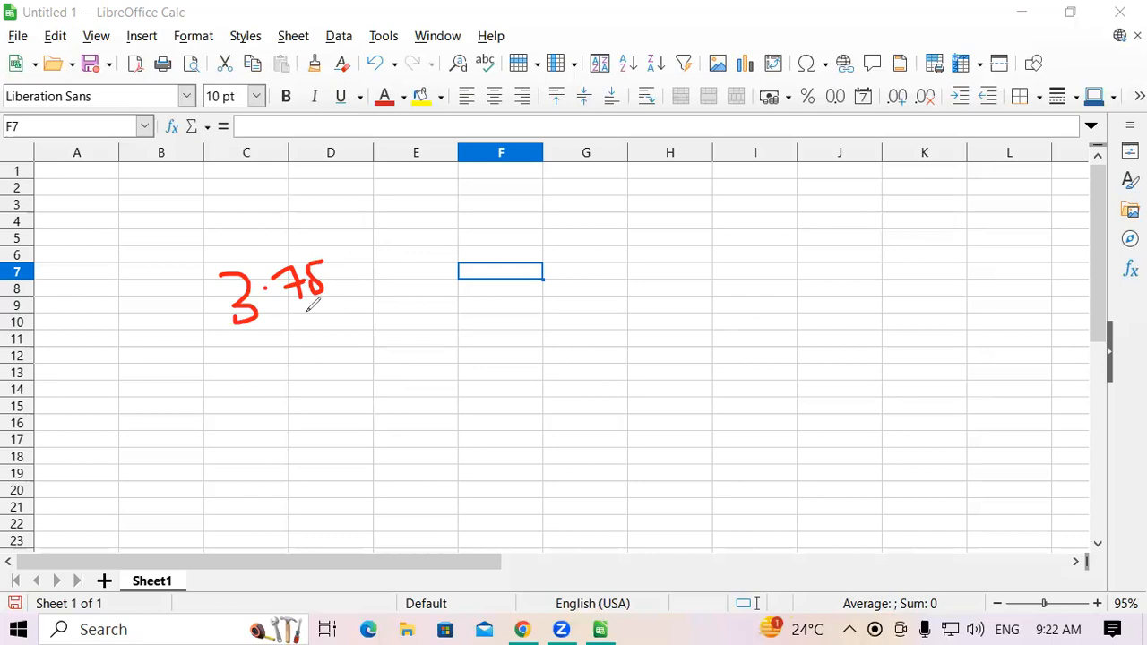
pyautogui.moveTo(301, 310); pyautogui.dragTo(320, 309)
pyautogui.moveTo(419, 346)
pyautogui.mouseDown()
pyautogui.moveTo(423, 390)
pyautogui.moveTo(437, 366)
pyautogui.mouseUp()
pyautogui.moveTo(405, 328)
pyautogui.mouseDown()
pyautogui.moveTo(478, 376)
pyautogui.moveTo(421, 323)
pyautogui.mouseUp()
pyautogui.moveTo(378, 446); pyautogui.dragTo(510, 390)
pyautogui.moveTo(452, 430); pyautogui.dragTo(499, 414)
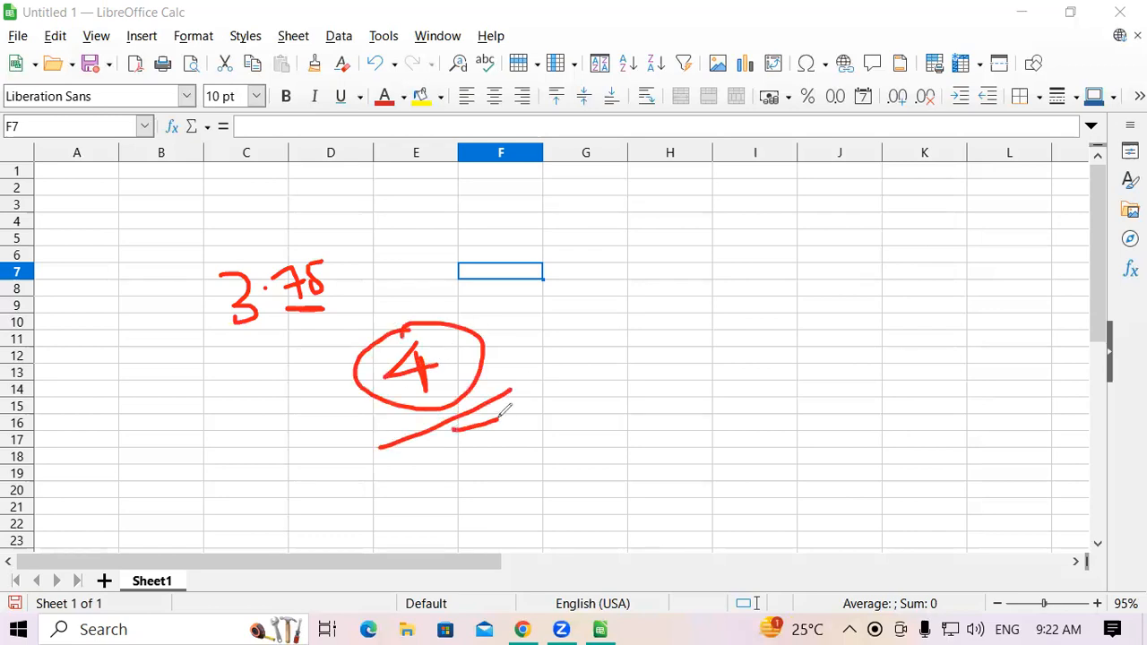
# - Add a second handwritten example, 3.25 with a circled 3, and underline parts of both examples for emphasis
pyautogui.moveTo(713, 173); pyautogui.dragTo(733, 254)
pyautogui.click(775, 212)
pyautogui.moveTo(799, 188); pyautogui.dragTo(842, 219)
pyautogui.moveTo(845, 175); pyautogui.dragTo(858, 211)
pyautogui.moveTo(885, 160); pyautogui.dragTo(827, 172)
pyautogui.moveTo(792, 280)
pyautogui.mouseDown()
pyautogui.moveTo(797, 325)
pyautogui.moveTo(784, 348)
pyautogui.moveTo(792, 262)
pyautogui.moveTo(855, 230)
pyautogui.mouseUp()
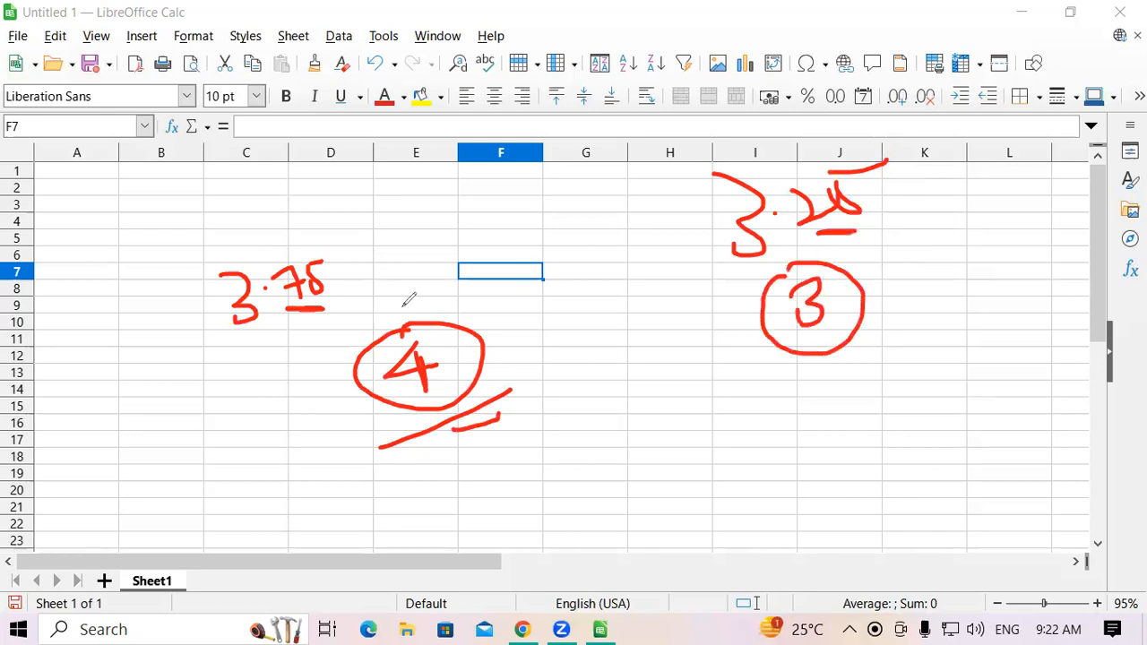
pyautogui.moveTo(301, 325); pyautogui.dragTo(360, 290)
pyautogui.moveTo(417, 358)
pyautogui.mouseDown()
pyautogui.moveTo(417, 395)
pyautogui.moveTo(437, 394)
pyautogui.mouseUp()
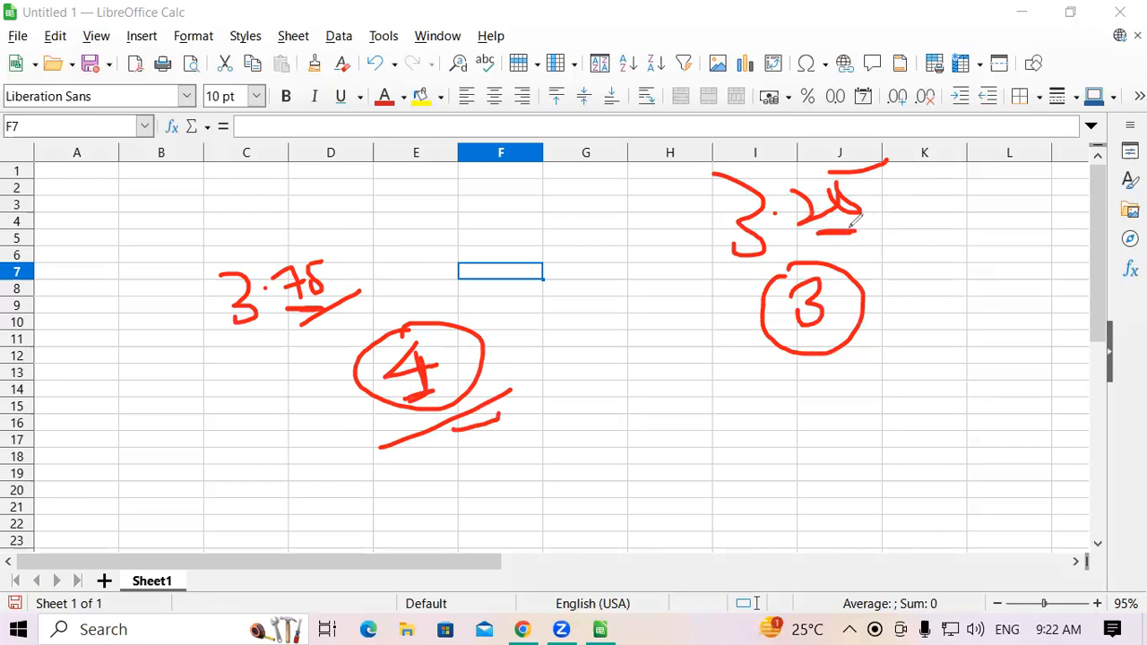
pyautogui.moveTo(747, 278); pyautogui.dragTo(772, 276)
# - Handwrite the examples 3.59 and 3.5, and draw an arrow from the 9 to the 5 in 3.59
pyautogui.moveTo(715, 401); pyautogui.dragTo(746, 448)
pyautogui.click(789, 419)
pyautogui.moveTo(824, 382)
pyautogui.mouseDown()
pyautogui.moveTo(838, 408)
pyautogui.moveTo(812, 414)
pyautogui.mouseUp()
pyautogui.moveTo(823, 383)
pyautogui.mouseDown()
pyautogui.moveTo(860, 372)
pyautogui.moveTo(855, 395)
pyautogui.mouseUp()
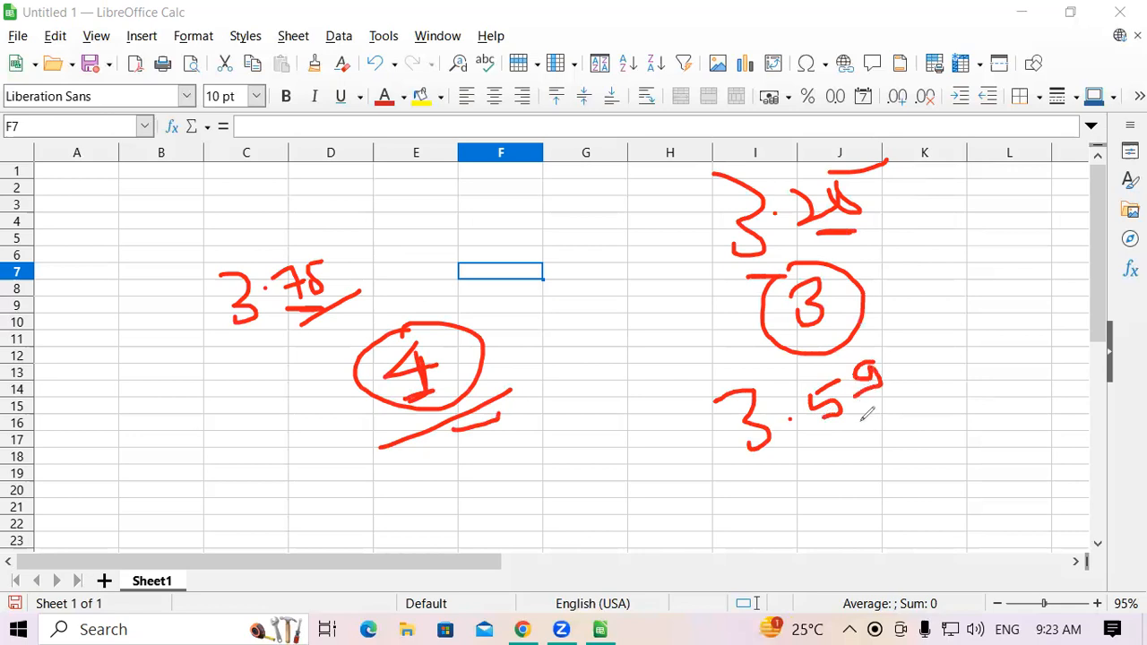
pyautogui.moveTo(790, 418); pyautogui.dragTo(794, 418)
pyautogui.moveTo(941, 498)
pyautogui.mouseDown()
pyautogui.moveTo(966, 524)
pyautogui.moveTo(942, 539)
pyautogui.mouseUp()
pyautogui.click(986, 508)
pyautogui.moveTo(1016, 477); pyautogui.dragTo(1011, 496)
pyautogui.moveTo(1042, 449); pyautogui.dragTo(1015, 475)
pyautogui.moveTo(921, 368); pyautogui.dragTo(876, 406)
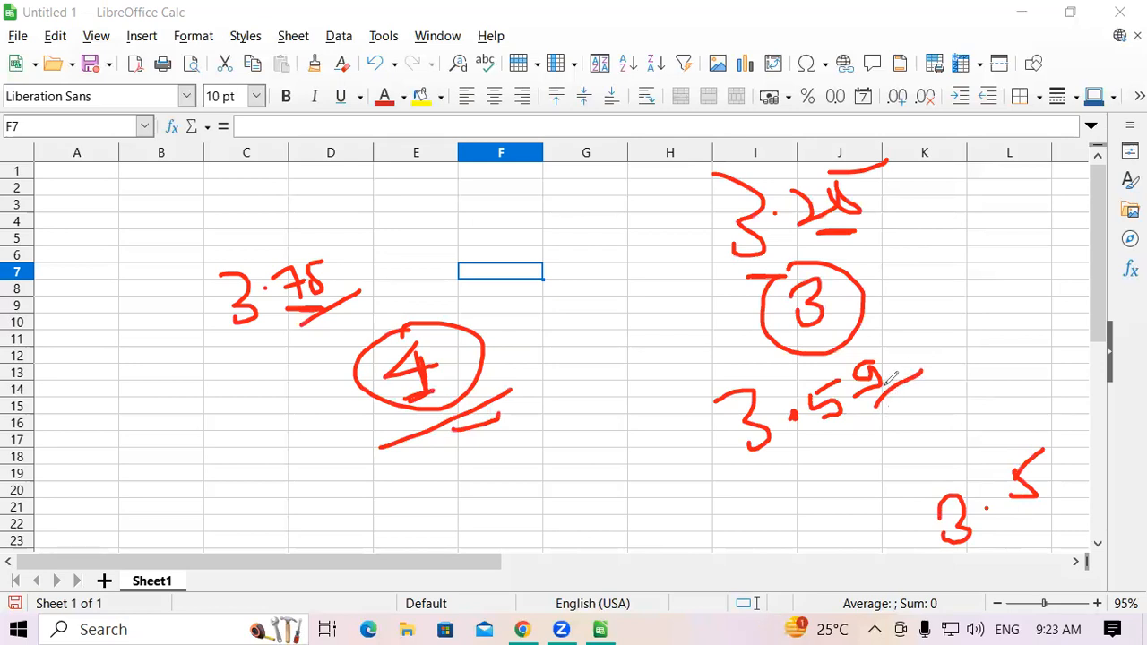
pyautogui.moveTo(874, 356)
pyautogui.mouseDown()
pyautogui.moveTo(819, 342)
pyautogui.moveTo(798, 362)
pyautogui.moveTo(834, 363)
pyautogui.mouseUp()
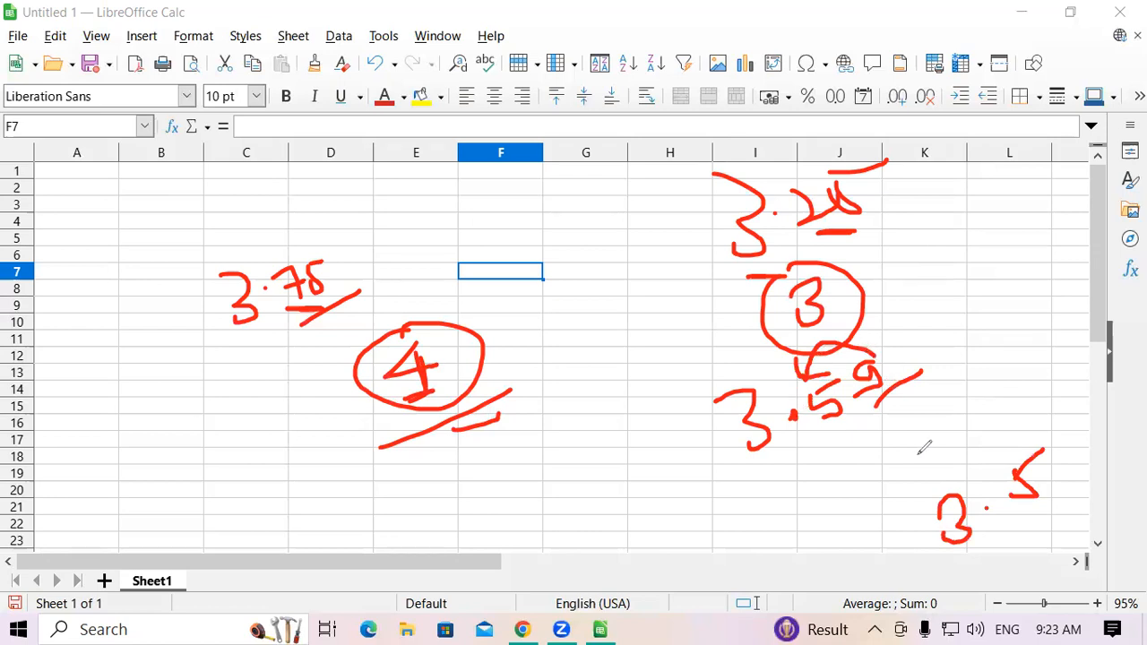
# - Handwrite 3.6 underlined with a line leading to a circled 4, and clear all the annotations
pyautogui.moveTo(996, 357)
pyautogui.mouseDown()
pyautogui.moveTo(1030, 363)
pyautogui.moveTo(1032, 393)
pyautogui.mouseUp()
pyautogui.click(1075, 345)
pyautogui.moveTo(1097, 321)
pyautogui.mouseDown()
pyautogui.moveTo(1088, 363)
pyautogui.moveTo(1102, 351)
pyautogui.mouseUp()
pyautogui.moveTo(1030, 423); pyautogui.dragTo(1146, 369)
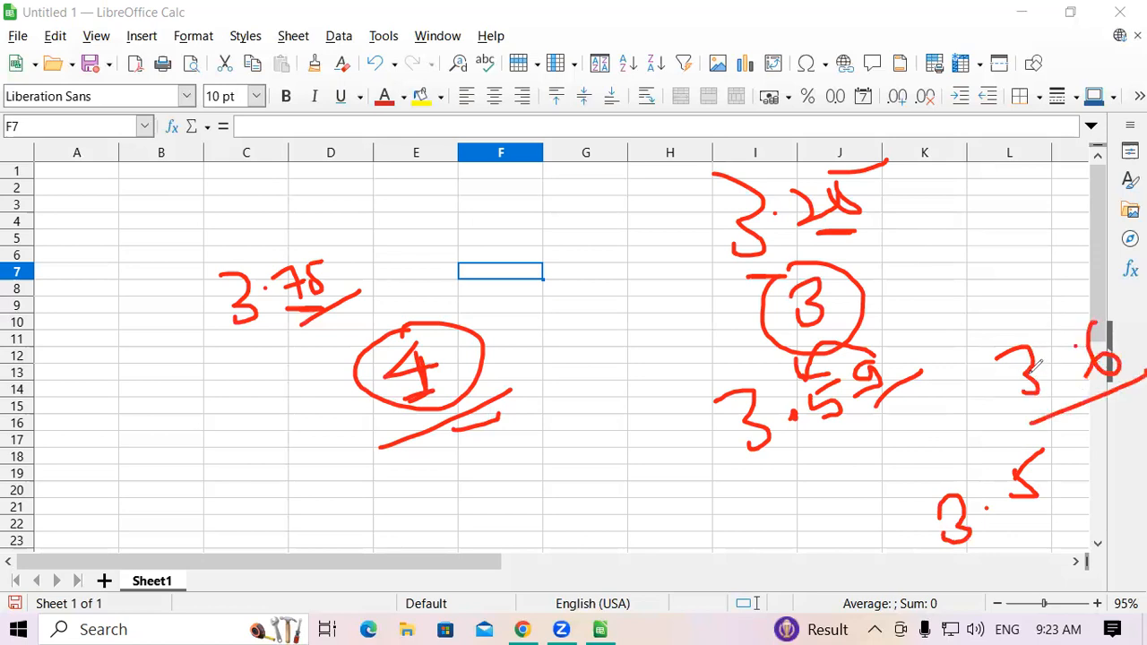
pyautogui.moveTo(1014, 384); pyautogui.dragTo(1006, 239)
pyautogui.moveTo(1023, 185)
pyautogui.mouseDown()
pyautogui.moveTo(1045, 241)
pyautogui.moveTo(1130, 164)
pyautogui.mouseUp()
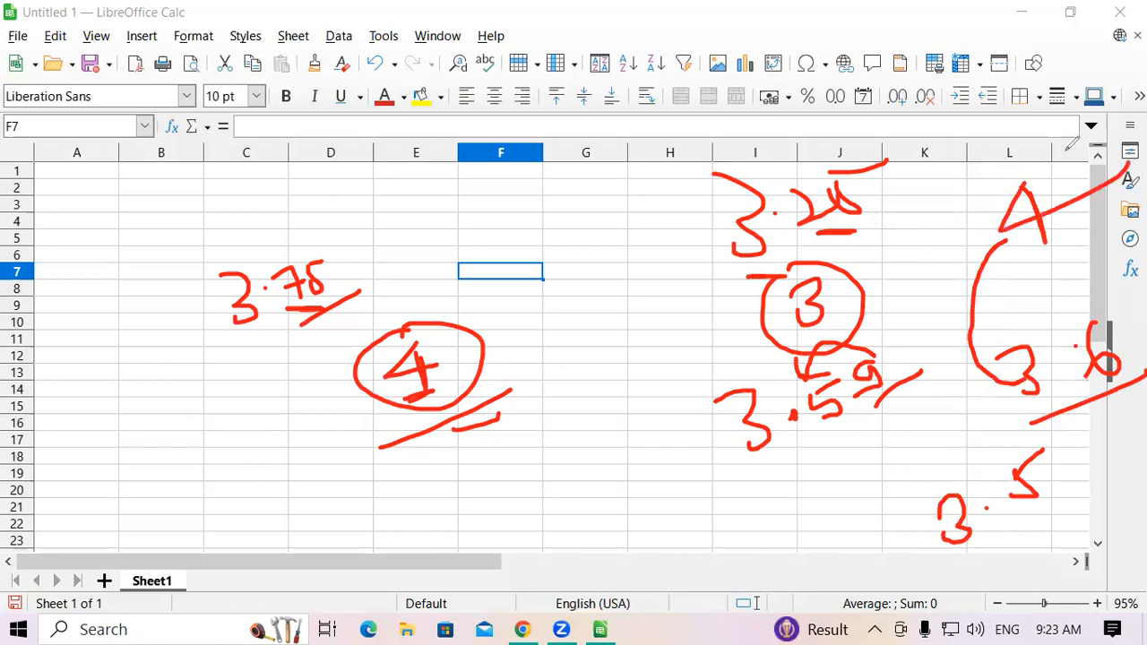
pyautogui.moveTo(1054, 159); pyautogui.dragTo(1142, 163)
pyautogui.moveTo(926, 165); pyautogui.dragTo(921, 172)
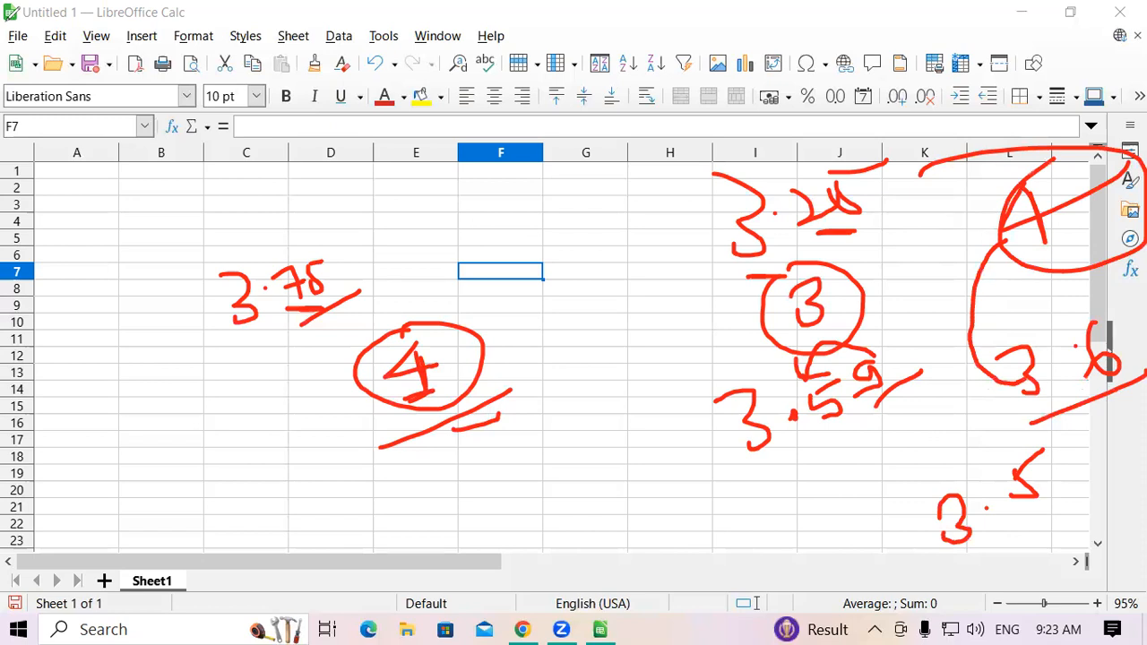
pyautogui.click(106, 442)
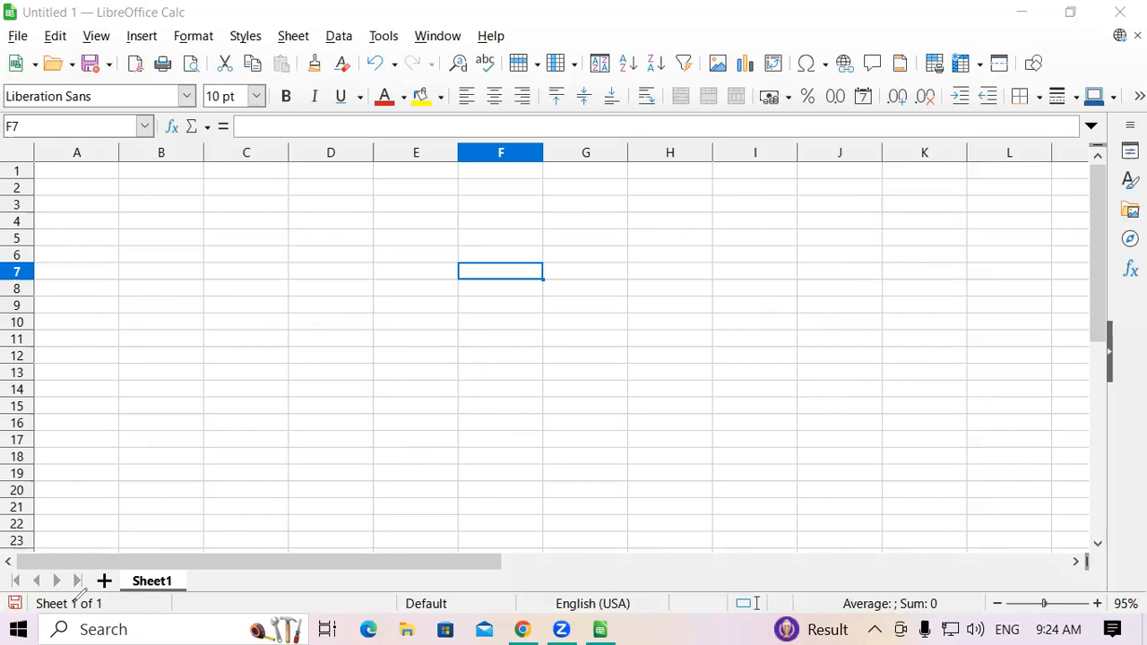
# - Begin the formula =round(150,-2 in cell C7
pyautogui.click(260, 271)
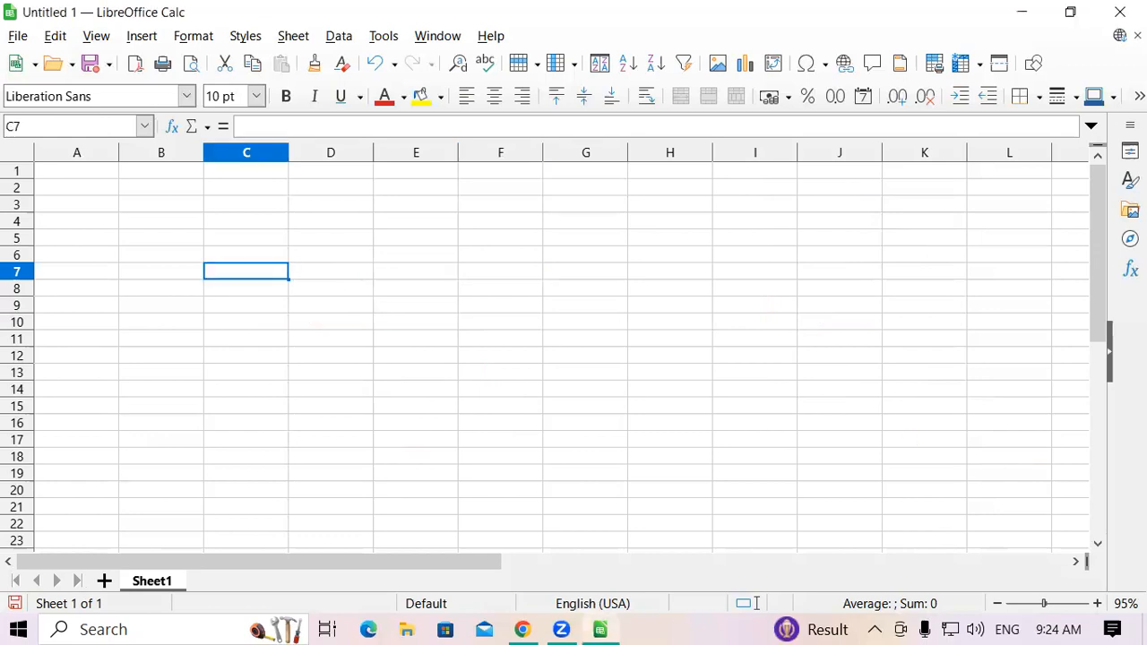
pyautogui.write('=ro')
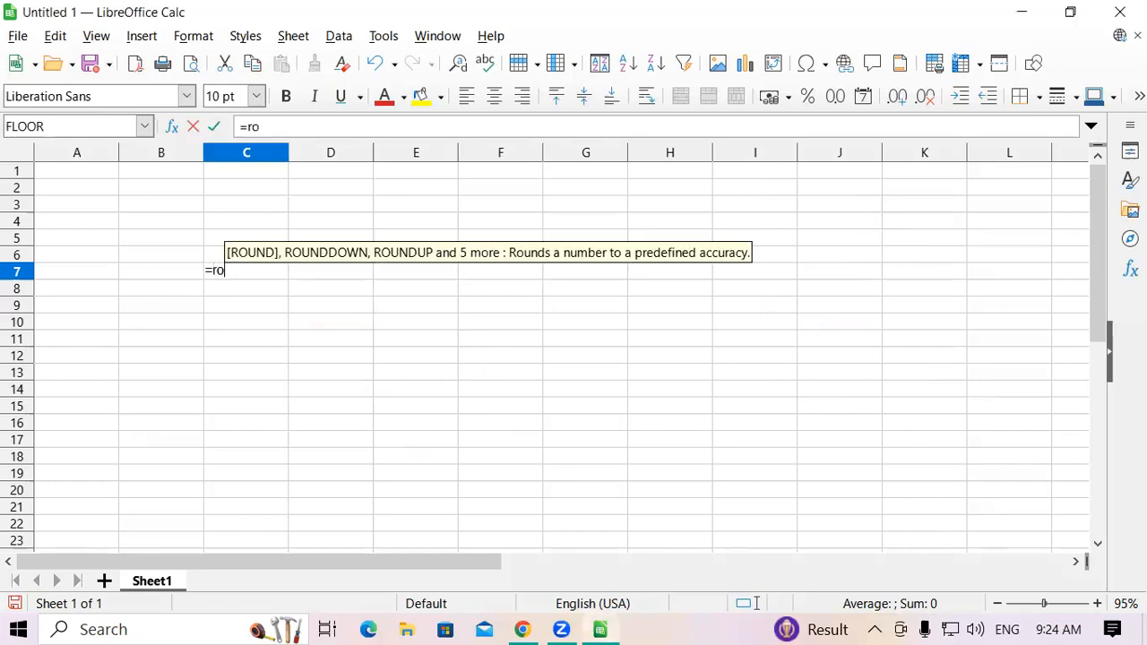
pyautogui.write('und')
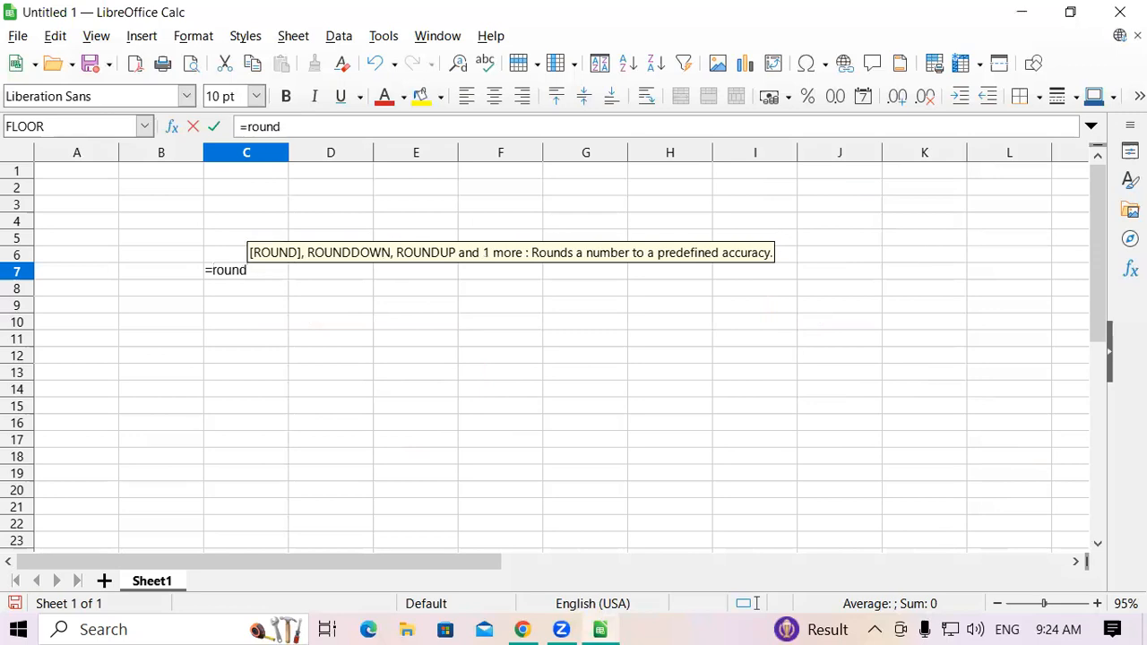
pyautogui.write('(')
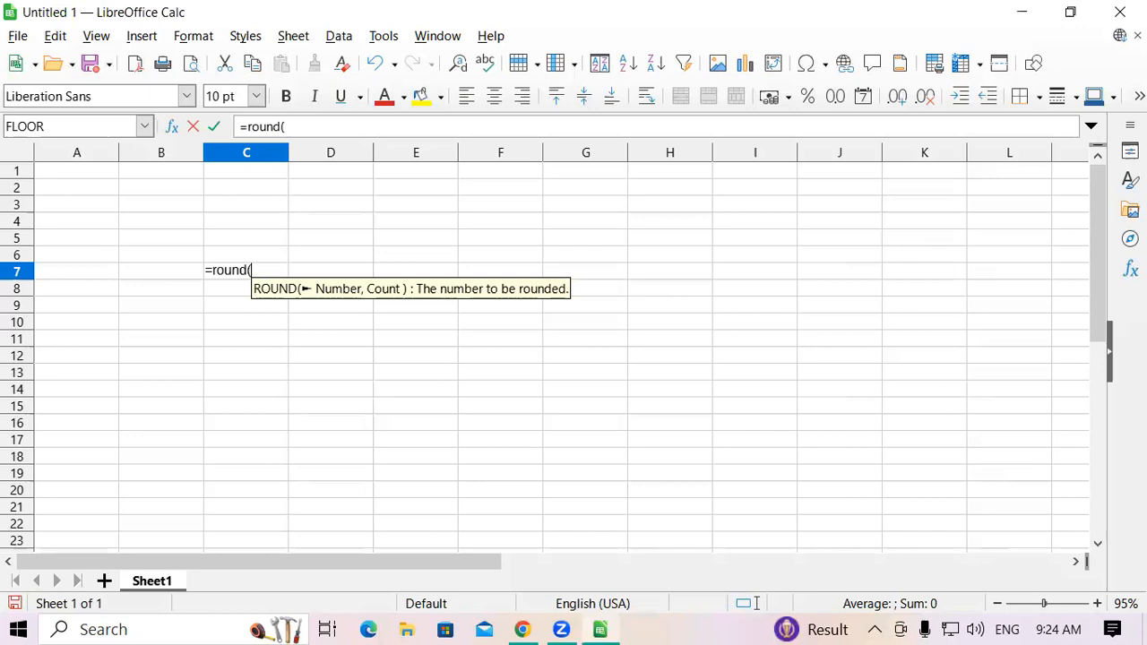
pyautogui.write('15')
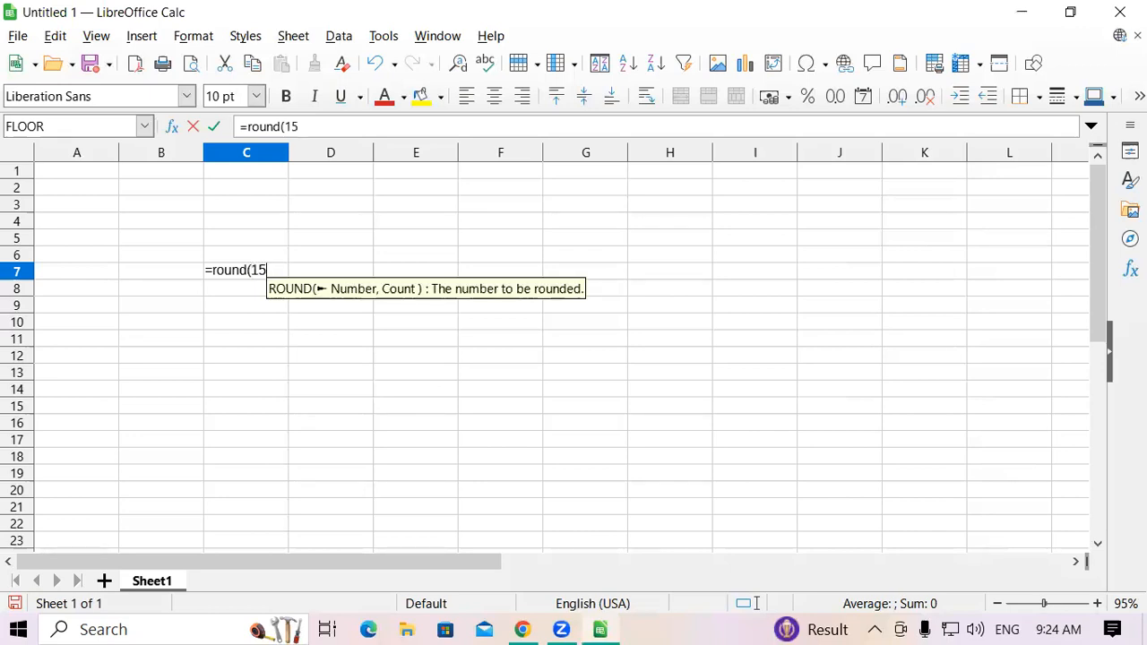
pyautogui.write('0,')
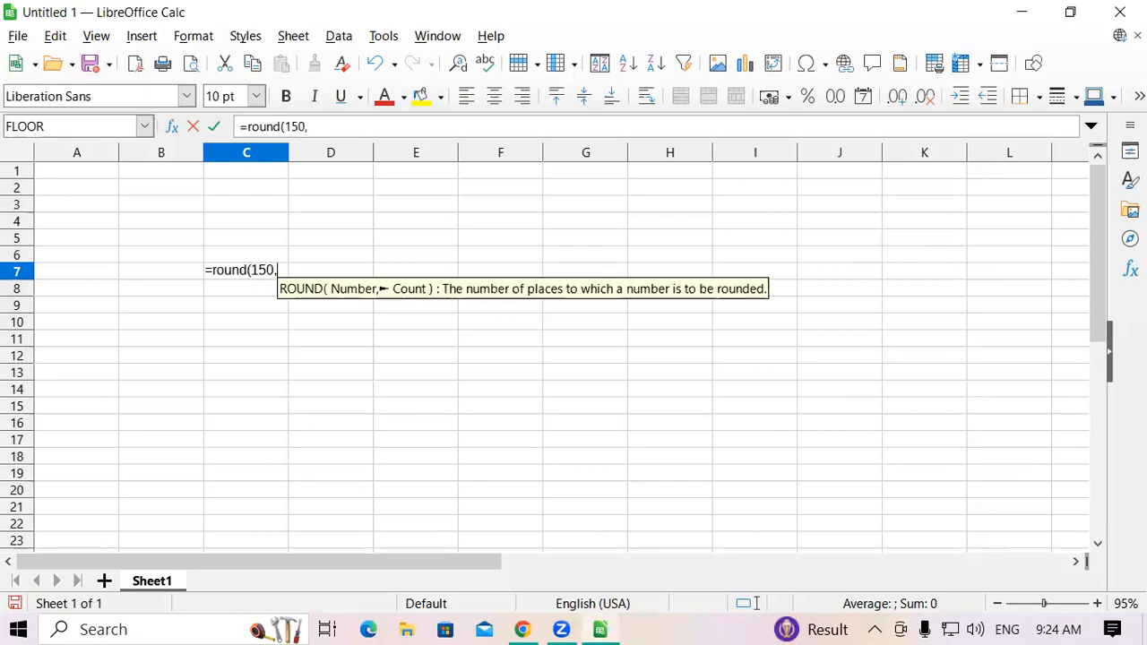
pyautogui.write('-')
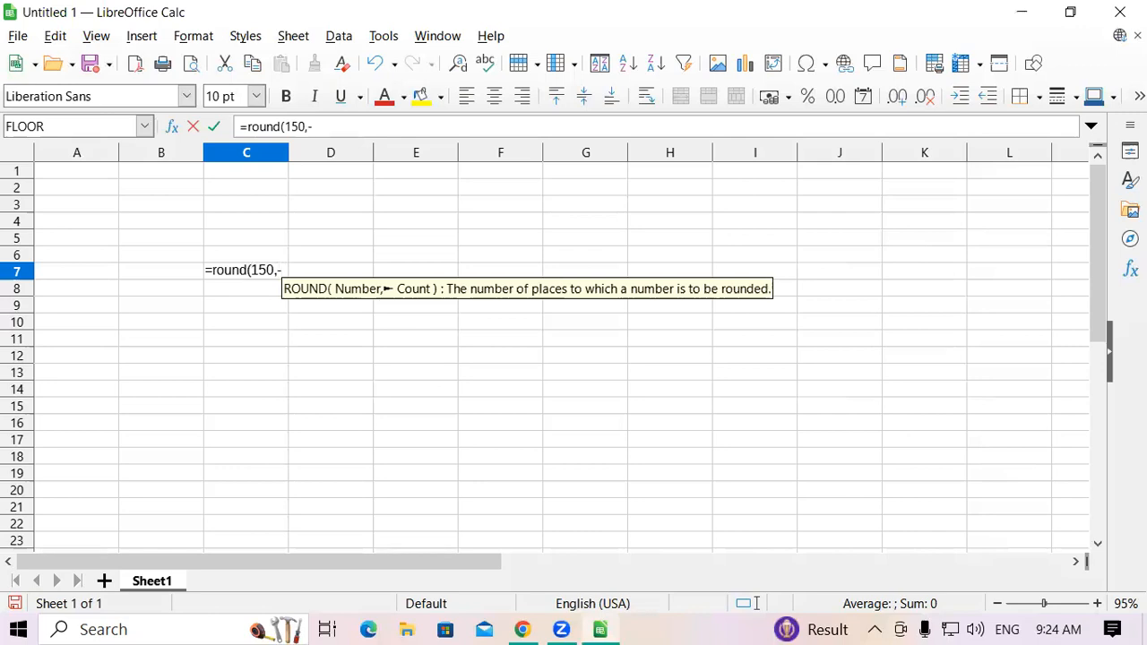
pyautogui.write('2')
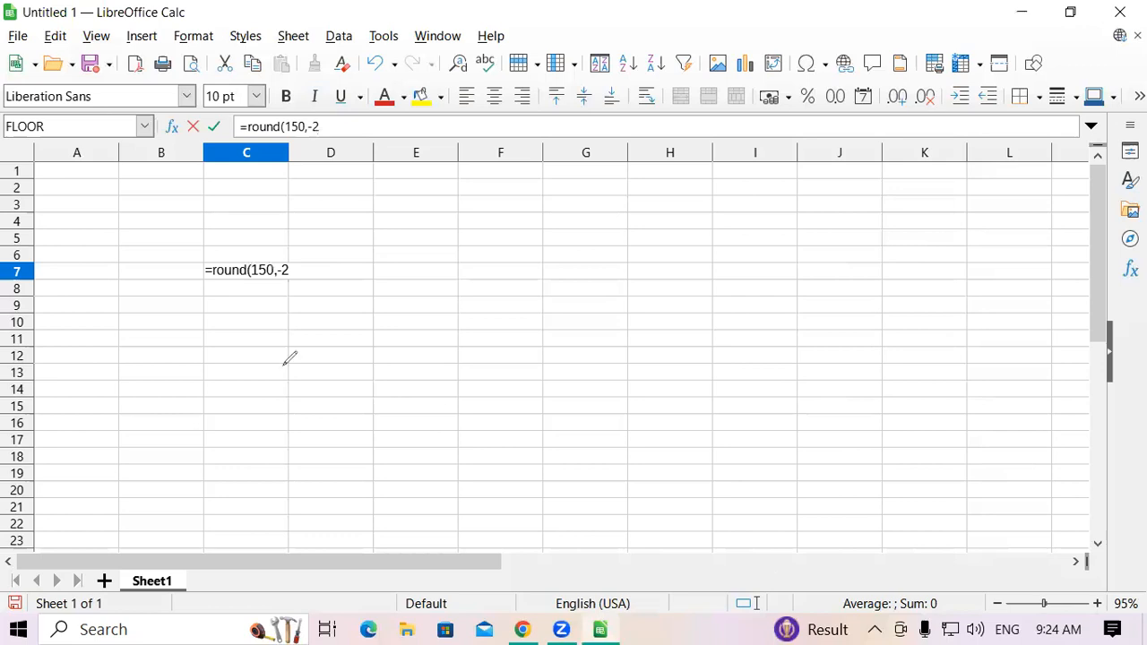
# - Handwrite 150 with its last two digits underlined and the numbers 5, 50, 500 and 5000, and clear the annotations
pyautogui.moveTo(280, 365)
pyautogui.mouseDown()
pyautogui.moveTo(366, 340)
pyautogui.moveTo(332, 396)
pyautogui.moveTo(355, 400)
pyautogui.moveTo(324, 410)
pyautogui.moveTo(365, 401)
pyautogui.mouseUp()
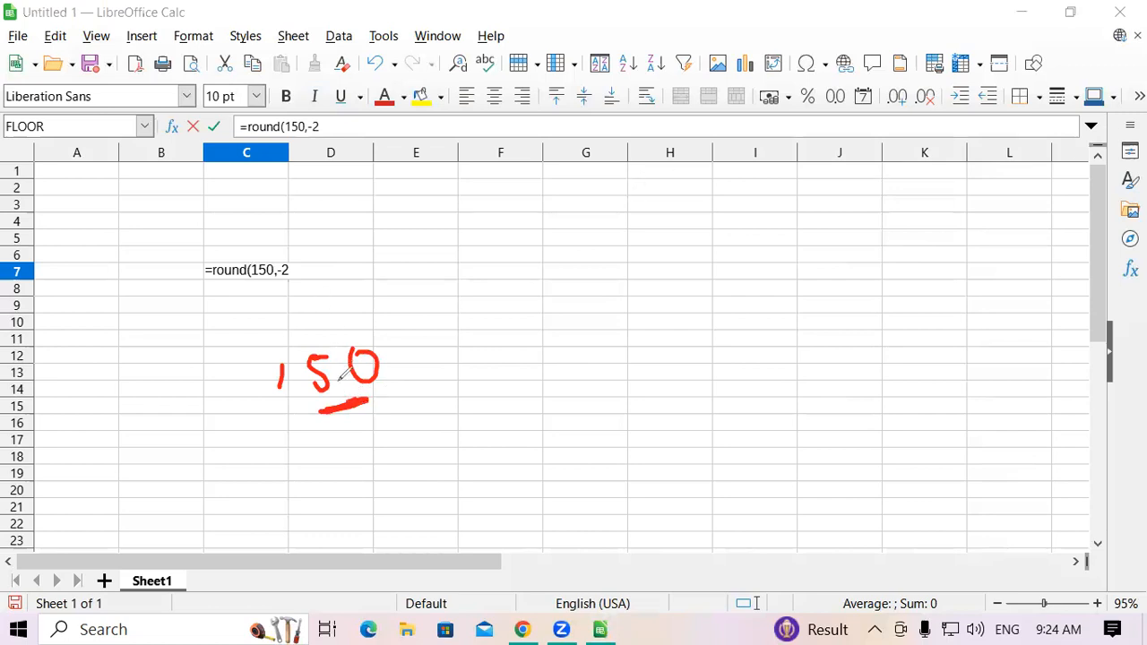
pyautogui.moveTo(705, 196)
pyautogui.mouseDown()
pyautogui.moveTo(710, 224)
pyautogui.moveTo(687, 239)
pyautogui.mouseUp()
pyautogui.moveTo(837, 180)
pyautogui.mouseDown()
pyautogui.moveTo(835, 208)
pyautogui.moveTo(808, 222)
pyautogui.mouseUp()
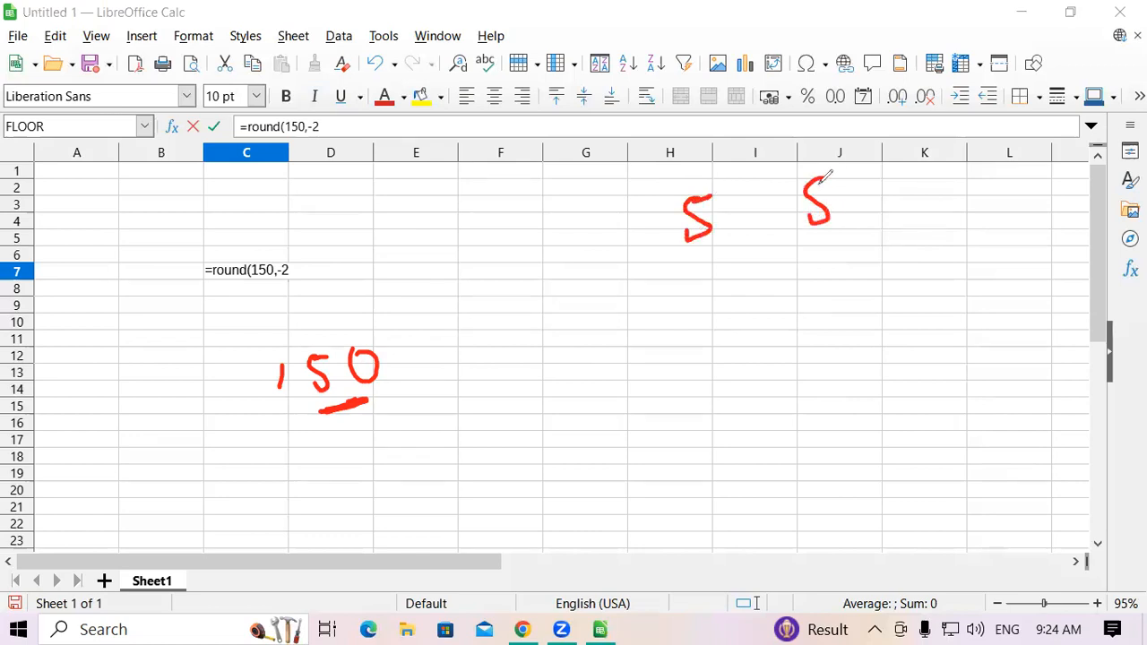
pyautogui.moveTo(892, 168); pyautogui.dragTo(890, 176)
pyautogui.moveTo(840, 299)
pyautogui.mouseDown()
pyautogui.moveTo(841, 329)
pyautogui.moveTo(857, 334)
pyautogui.moveTo(846, 336)
pyautogui.mouseUp()
pyautogui.moveTo(840, 300); pyautogui.dragTo(868, 289)
pyautogui.moveTo(883, 300); pyautogui.dragTo(923, 280)
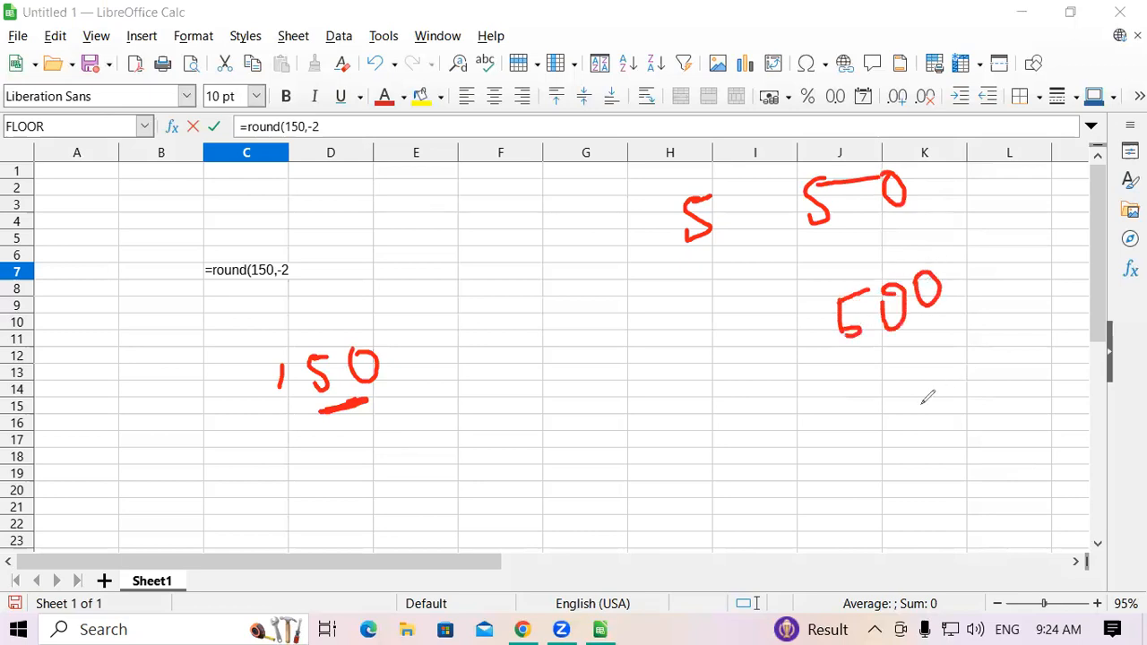
pyautogui.moveTo(892, 409)
pyautogui.mouseDown()
pyautogui.moveTo(921, 456)
pyautogui.moveTo(889, 470)
pyautogui.mouseUp()
pyautogui.moveTo(941, 396); pyautogui.dragTo(1003, 362)
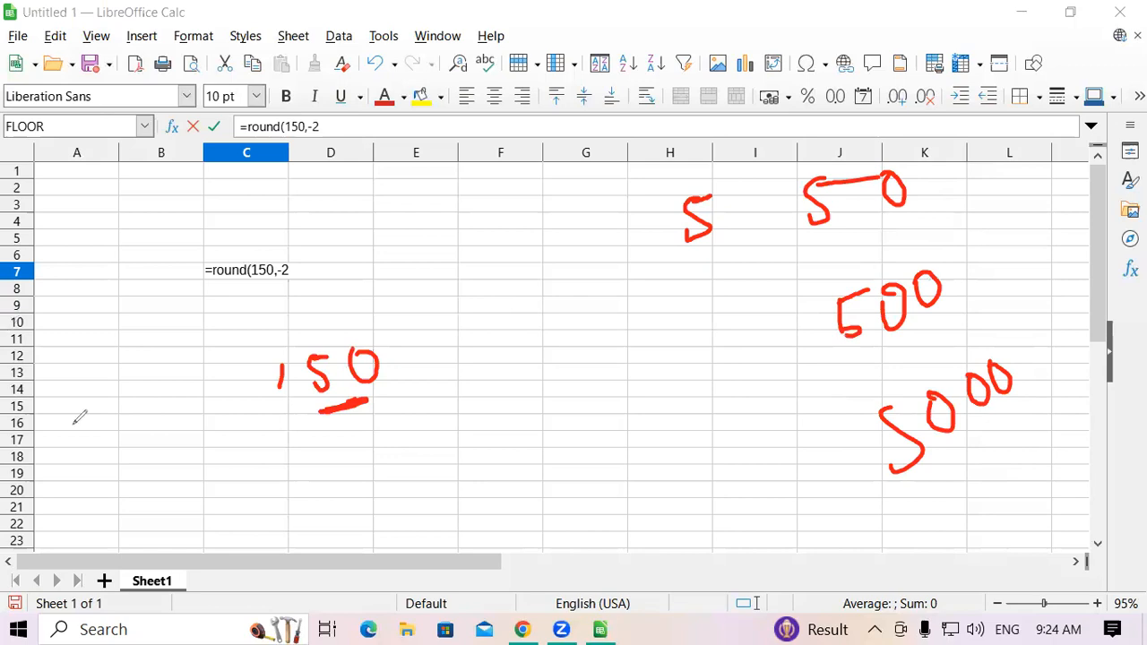
pyautogui.click(85, 494)
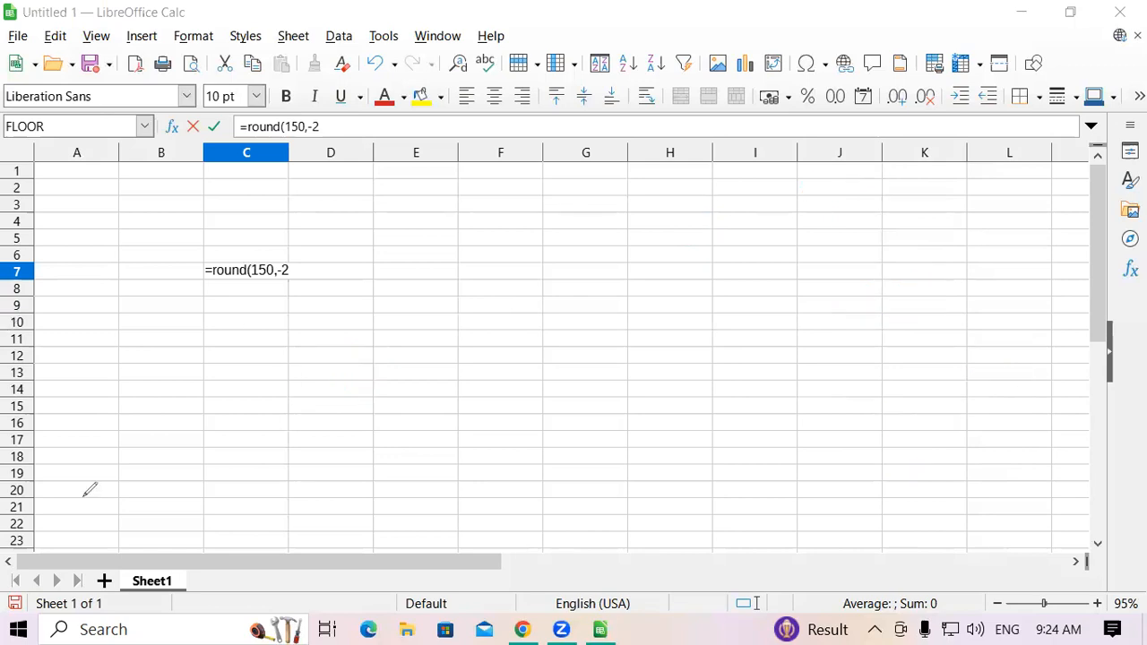
# - Highlight the digits 50 in the C7 formula, and handwrite 150 and -2 with the 50 and the 2 underlined
pyautogui.click(295, 270)
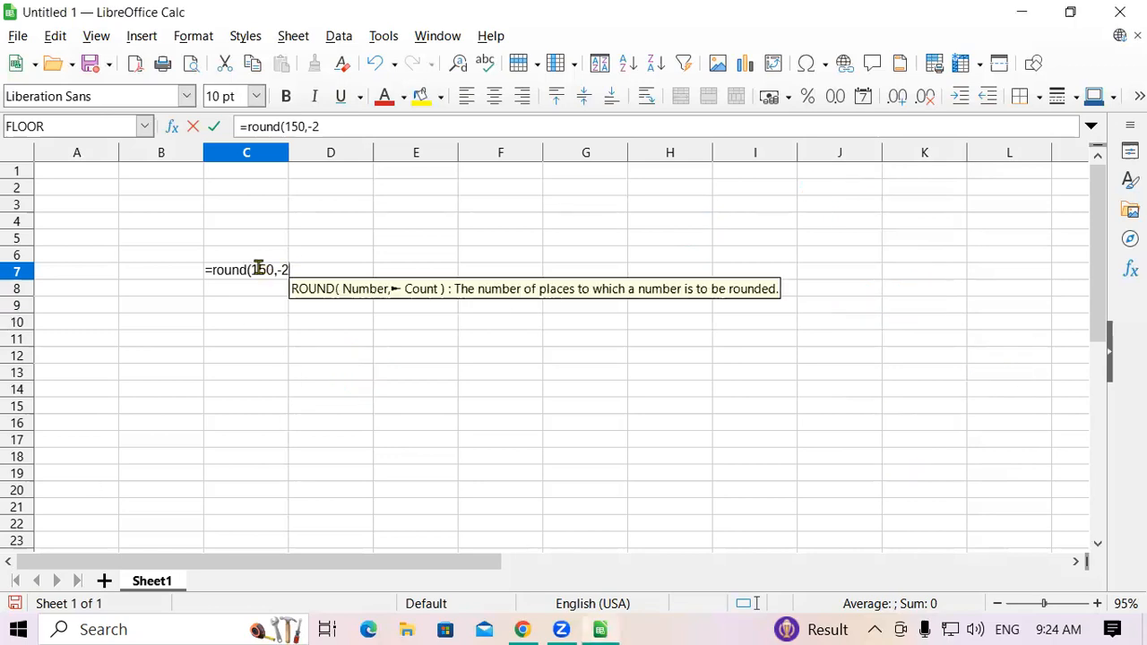
pyautogui.moveTo(258, 269); pyautogui.dragTo(274, 270)
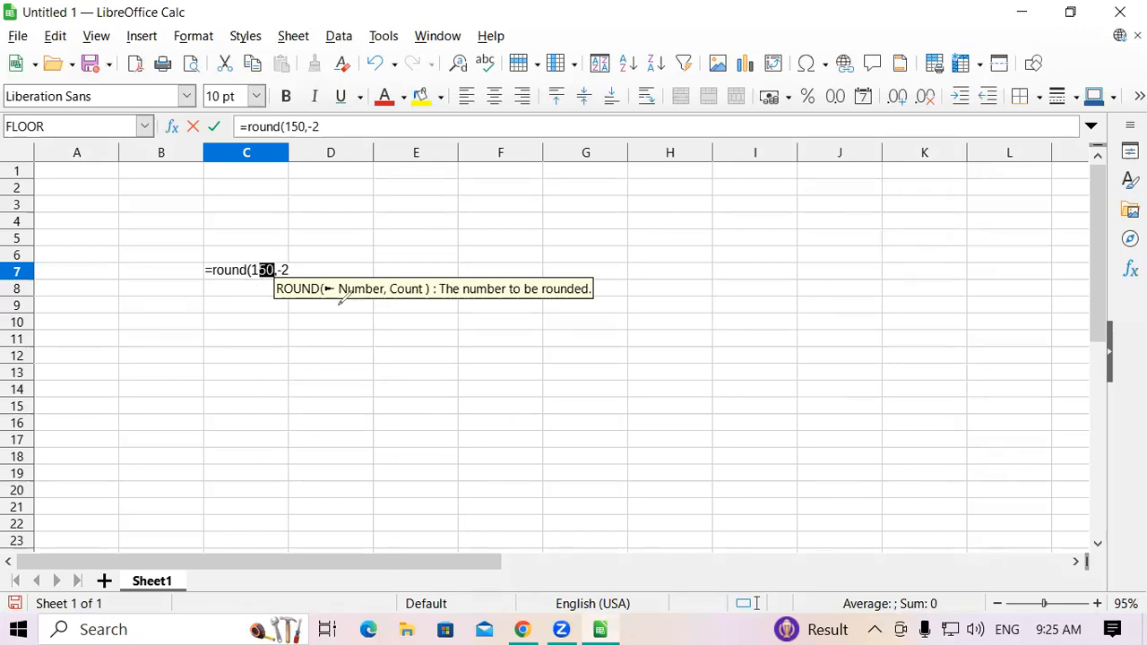
pyautogui.moveTo(338, 306); pyautogui.dragTo(352, 357)
pyautogui.moveTo(394, 297); pyautogui.dragTo(402, 329)
pyautogui.moveTo(399, 289)
pyautogui.mouseDown()
pyautogui.moveTo(485, 257)
pyautogui.moveTo(482, 265)
pyautogui.mouseUp()
pyautogui.moveTo(664, 237)
pyautogui.mouseDown()
pyautogui.moveTo(699, 218)
pyautogui.moveTo(758, 213)
pyautogui.moveTo(758, 235)
pyautogui.mouseUp()
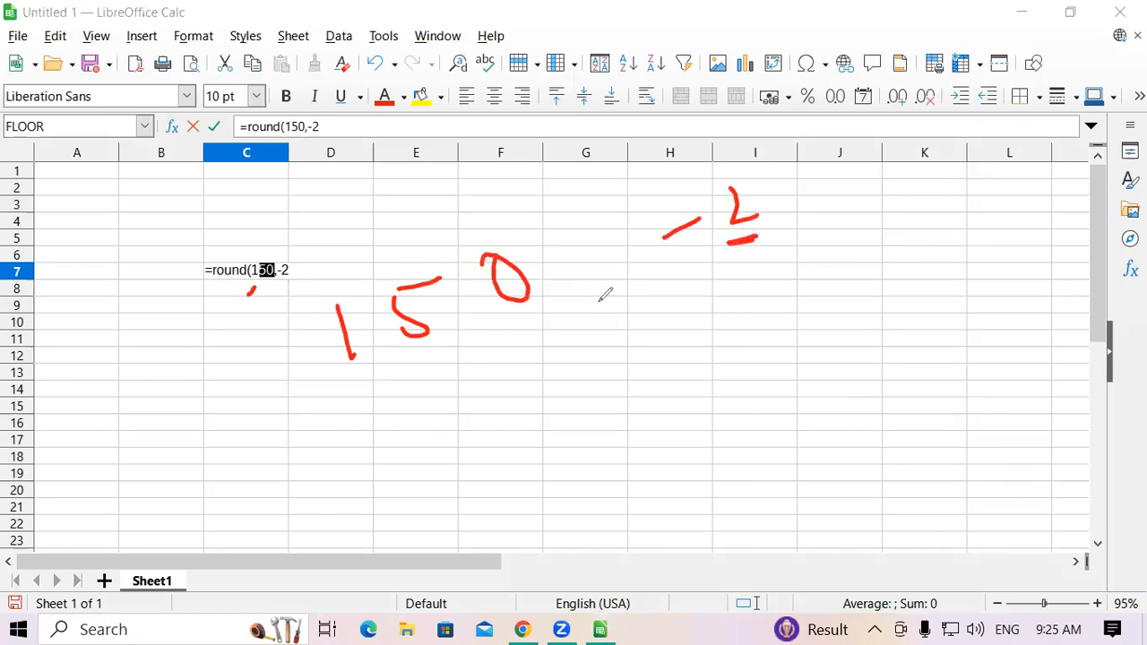
pyautogui.moveTo(422, 357); pyautogui.dragTo(541, 314)
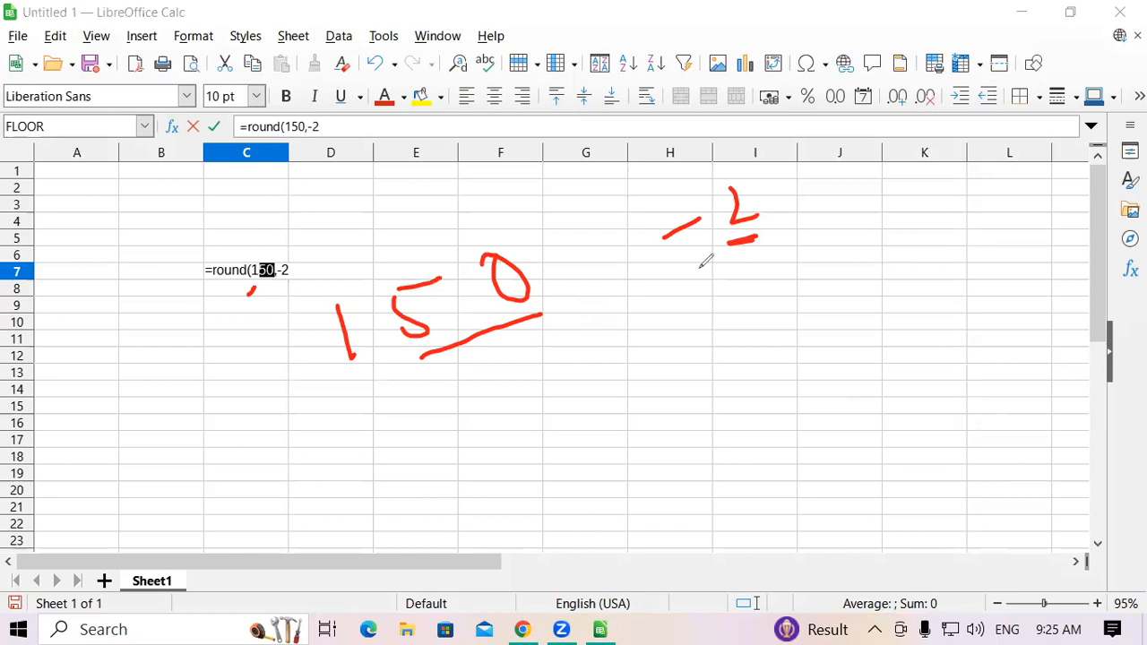
# - Draw an arrow to the 1 marked +1, handwrite 00 under the 50 and a 2 beside a line, and clear the annotations
pyautogui.moveTo(460, 217)
pyautogui.mouseDown()
pyautogui.moveTo(361, 245)
pyautogui.moveTo(345, 278)
pyautogui.moveTo(357, 271)
pyautogui.mouseUp()
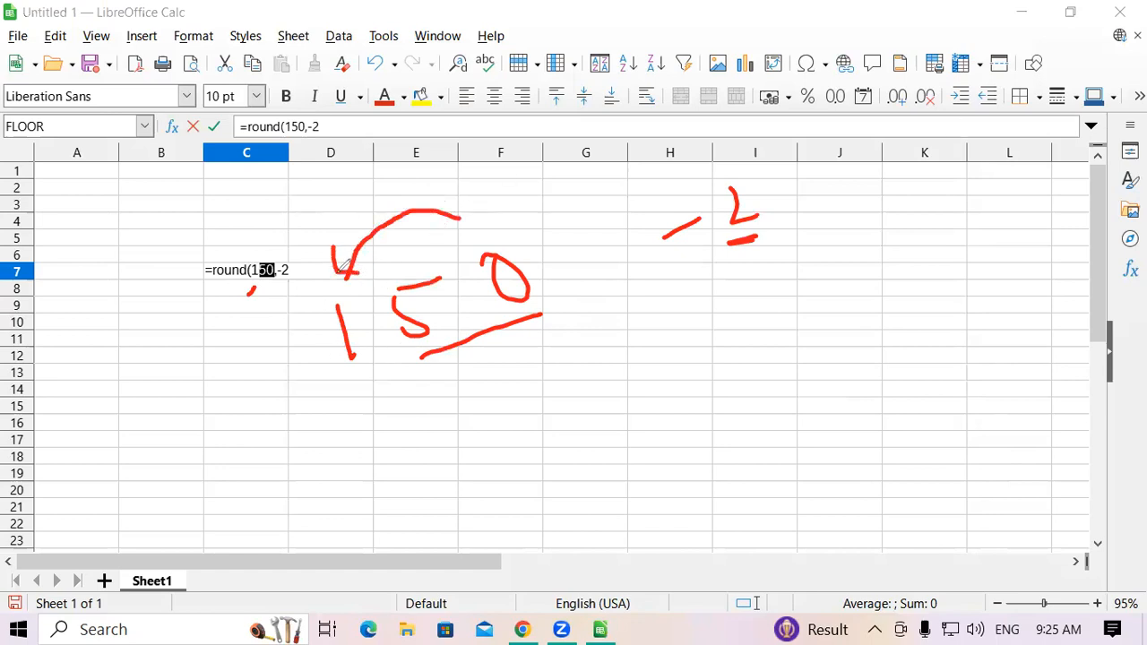
pyautogui.moveTo(327, 204); pyautogui.dragTo(328, 224)
pyautogui.moveTo(319, 216); pyautogui.dragTo(362, 207)
pyautogui.moveTo(421, 351); pyautogui.dragTo(541, 310)
pyautogui.moveTo(473, 352)
pyautogui.mouseDown()
pyautogui.moveTo(543, 359)
pyautogui.moveTo(529, 341)
pyautogui.mouseUp()
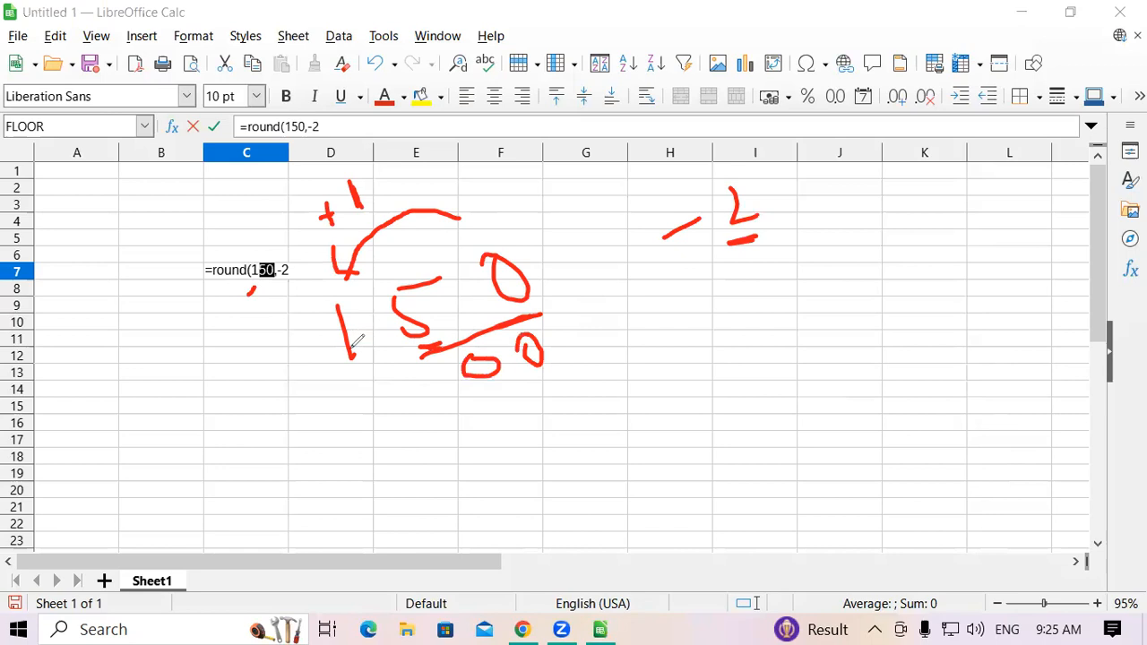
pyautogui.moveTo(406, 397)
pyautogui.mouseDown()
pyautogui.moveTo(455, 413)
pyautogui.moveTo(607, 402)
pyautogui.mouseUp()
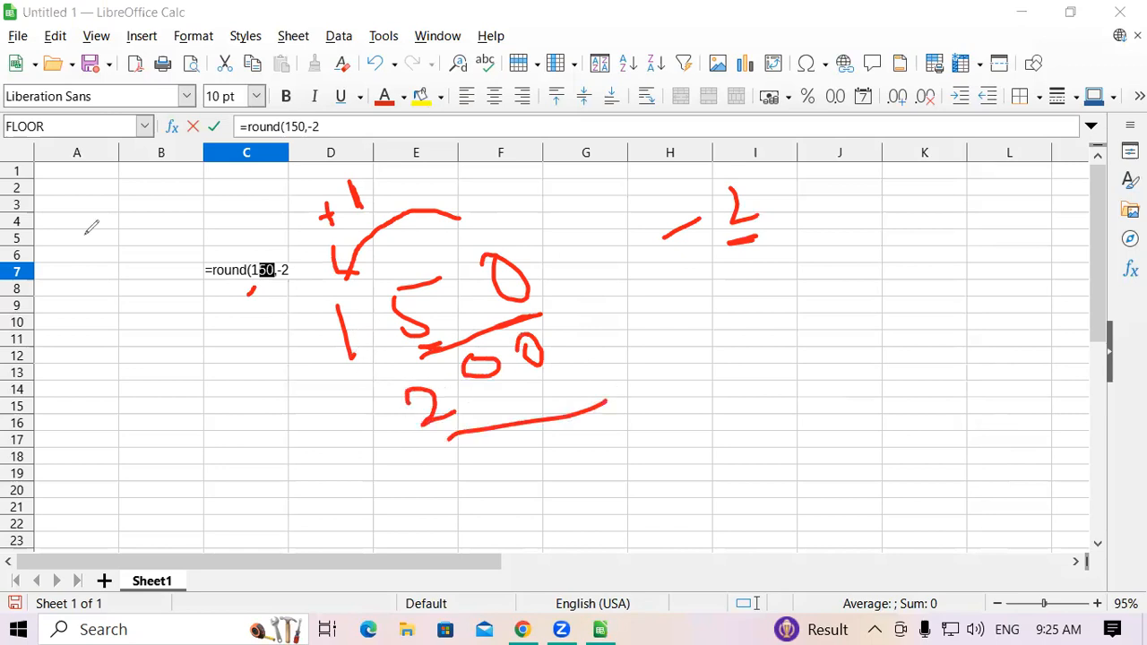
pyautogui.click(100, 513)
# - Complete the formula in cell C7 as =round(150,-2) and enter it
pyautogui.click(293, 267)
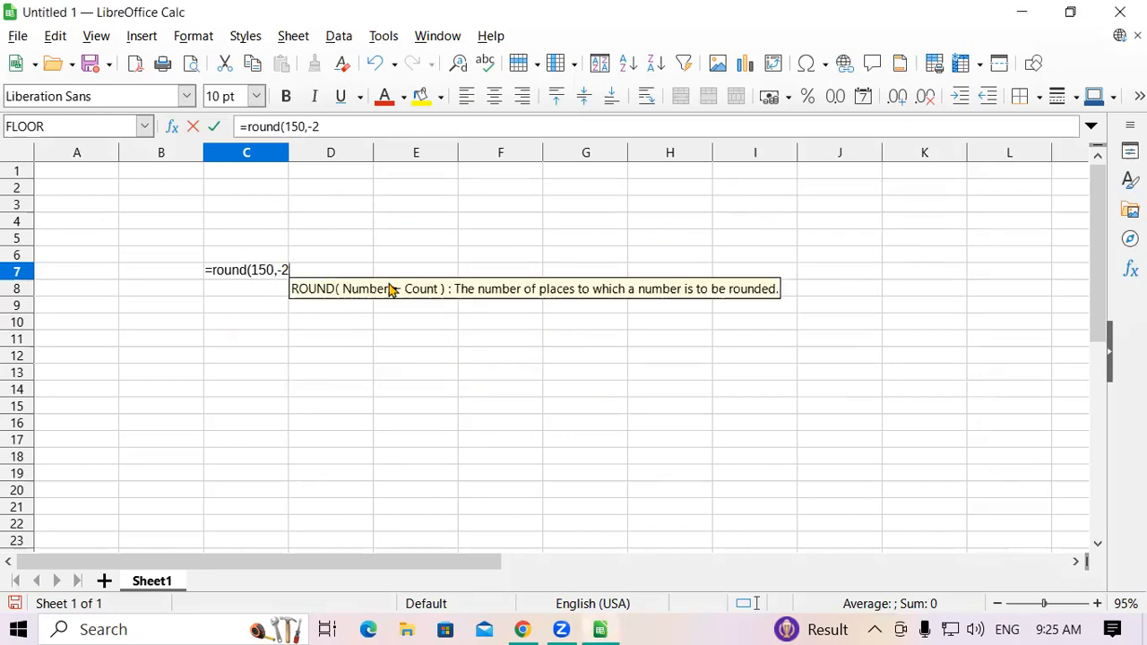
pyautogui.write(')')
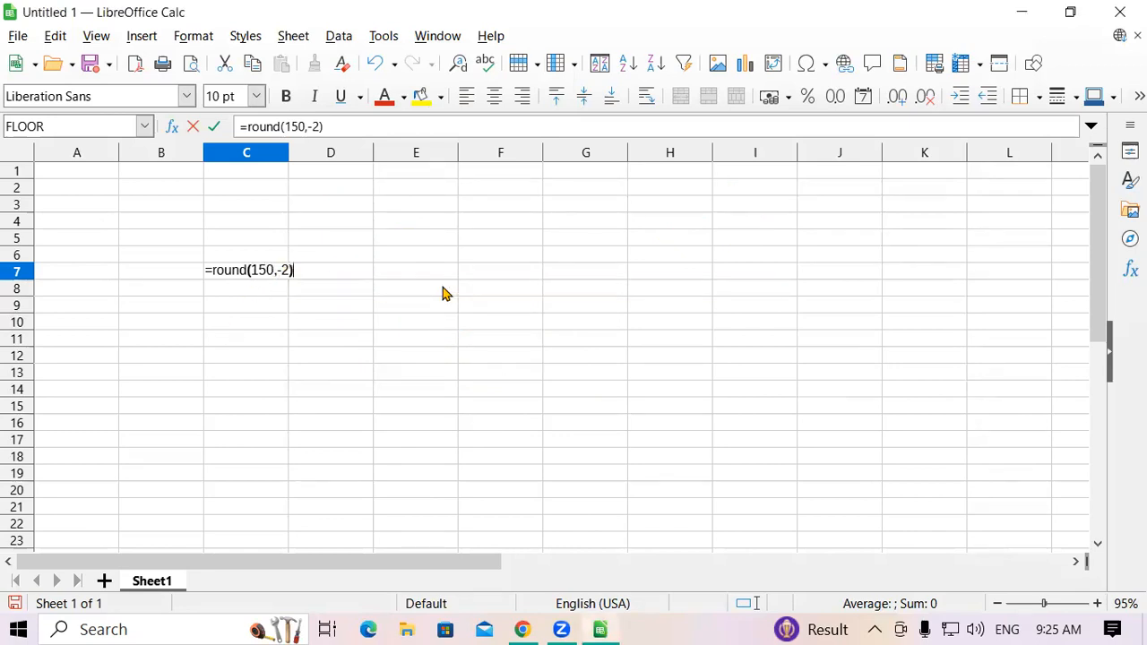
pyautogui.press('Return')
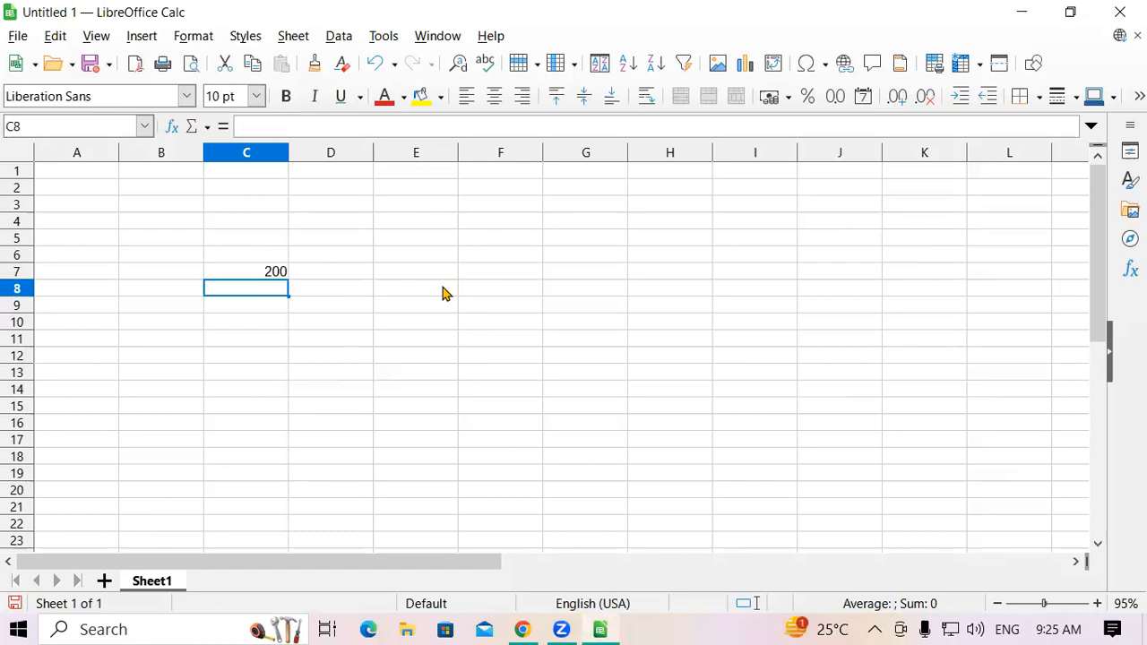
# - Write the formula =round(149,-2) in cell C8
pyautogui.write('=ro')
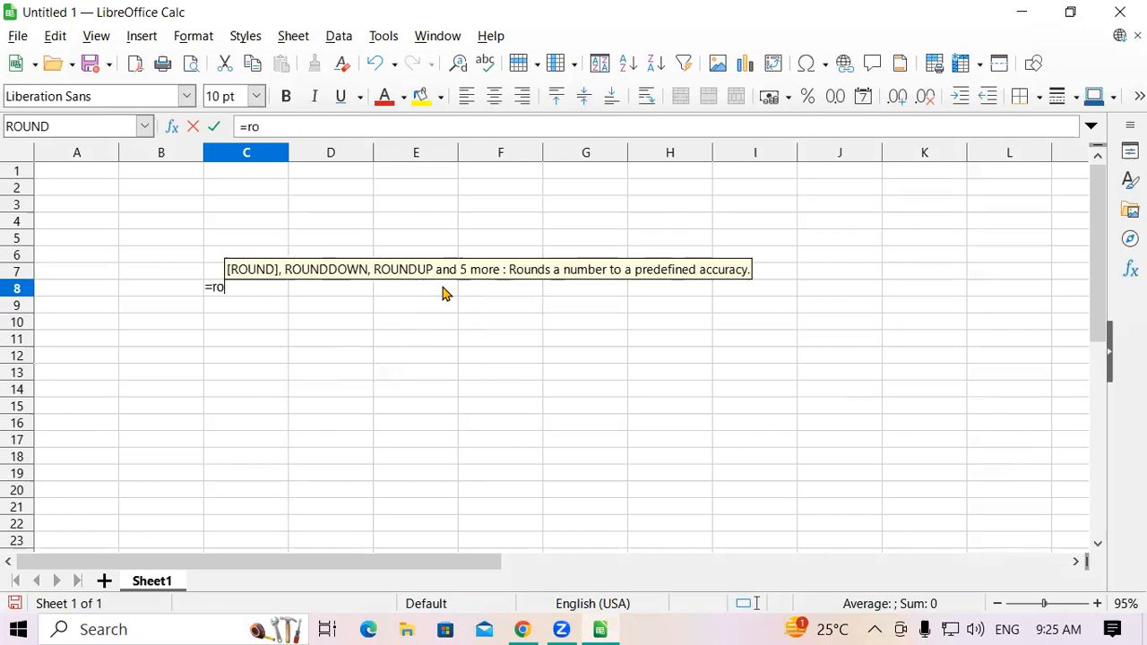
pyautogui.write('und')
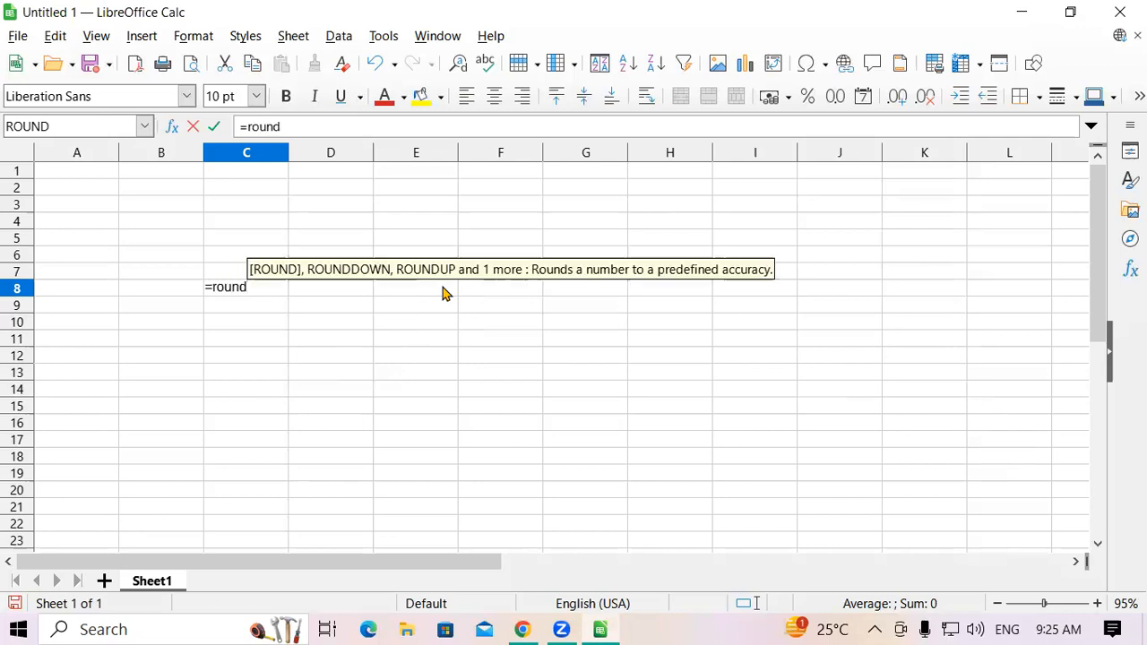
pyautogui.write('(149')
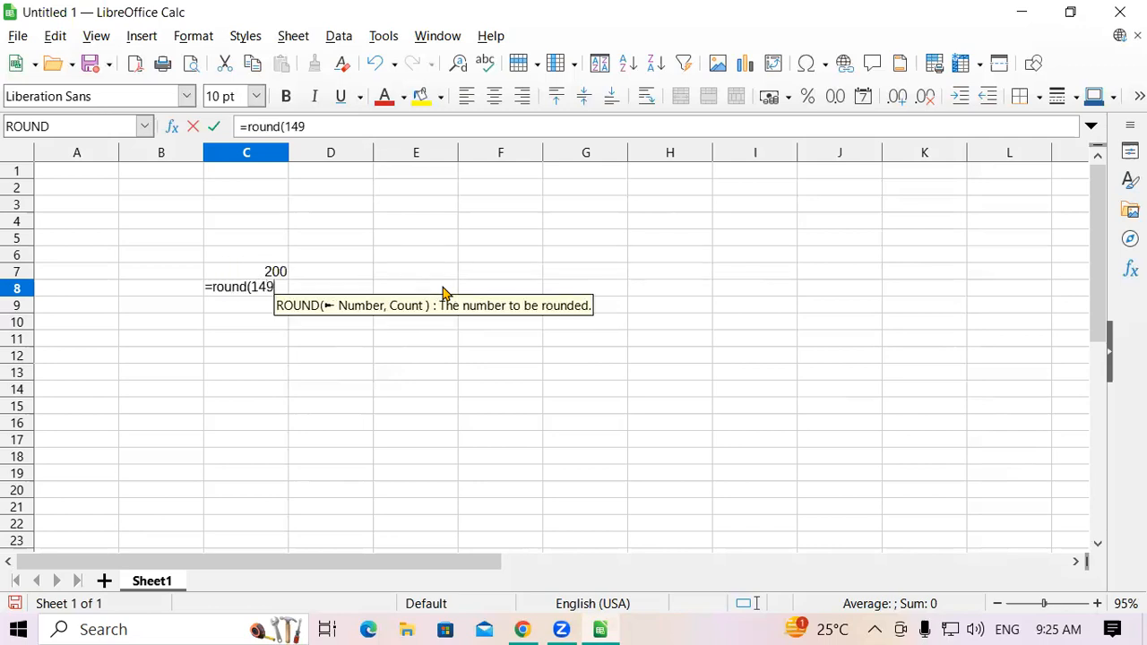
pyautogui.write(',-2')
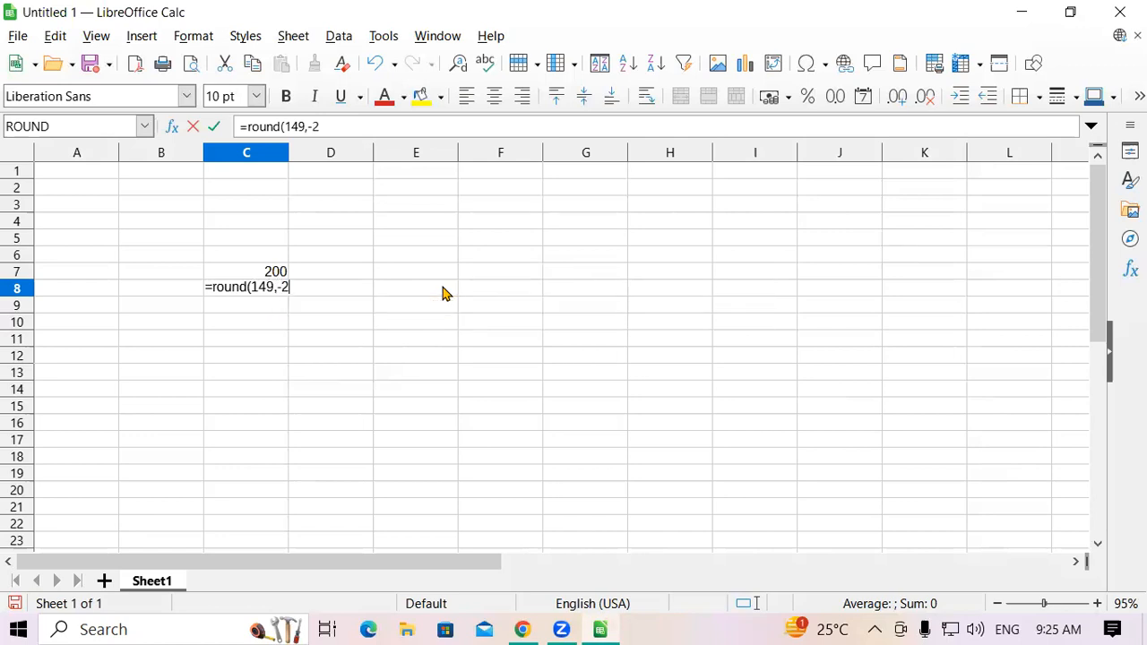
pyautogui.write(')')
# - Handwrite 49 with 00 beneath it, add a 1 in front to form an underlined 100, and clear the annotations
pyautogui.moveTo(461, 244); pyautogui.dragTo(517, 273)
pyautogui.moveTo(473, 246); pyautogui.dragTo(478, 305)
pyautogui.moveTo(537, 240)
pyautogui.mouseDown()
pyautogui.moveTo(549, 278)
pyautogui.moveTo(536, 283)
pyautogui.mouseUp()
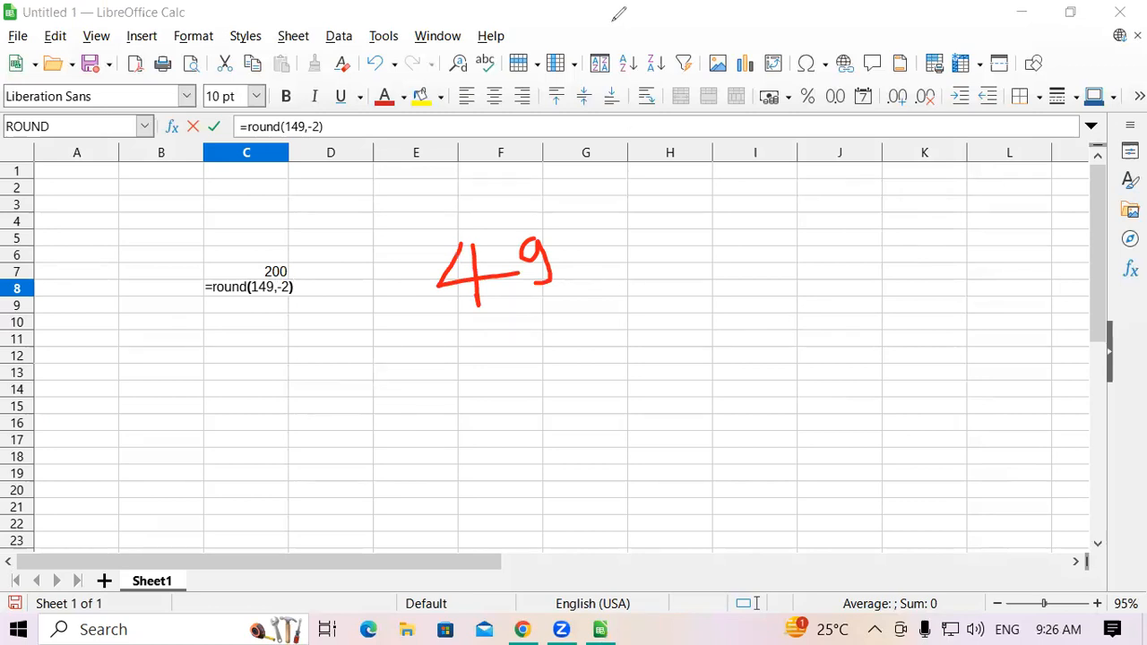
pyautogui.moveTo(496, 332); pyautogui.dragTo(496, 331)
pyautogui.moveTo(545, 313)
pyautogui.mouseDown()
pyautogui.moveTo(569, 320)
pyautogui.moveTo(539, 312)
pyautogui.mouseUp()
pyautogui.moveTo(409, 386)
pyautogui.mouseDown()
pyautogui.moveTo(401, 345)
pyautogui.moveTo(401, 375)
pyautogui.moveTo(438, 397)
pyautogui.moveTo(544, 393)
pyautogui.mouseUp()
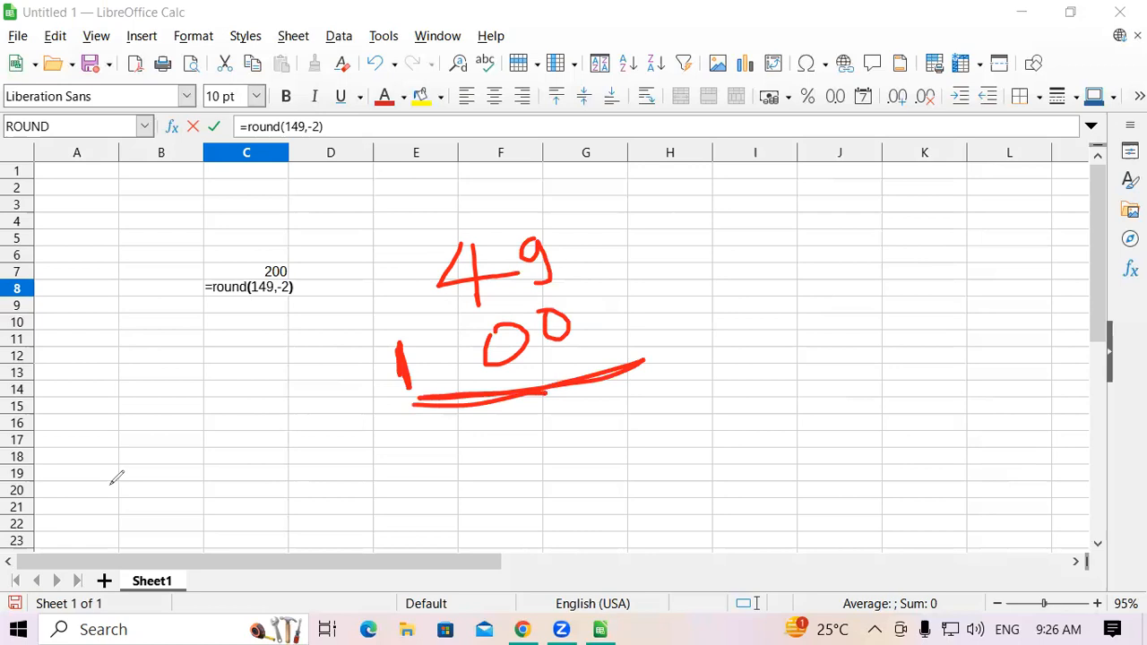
pyautogui.press('Escape')
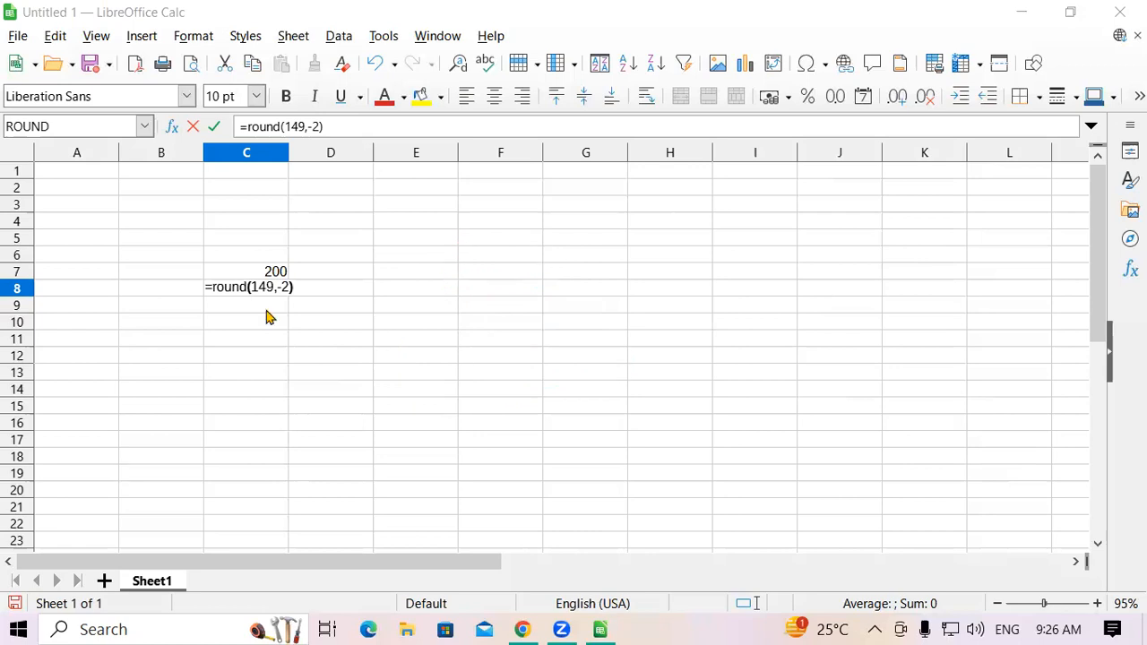
# - Confirm the C8 formula and write =round(175,-2) in cell C9
pyautogui.click(302, 284)
pyautogui.press('Return')
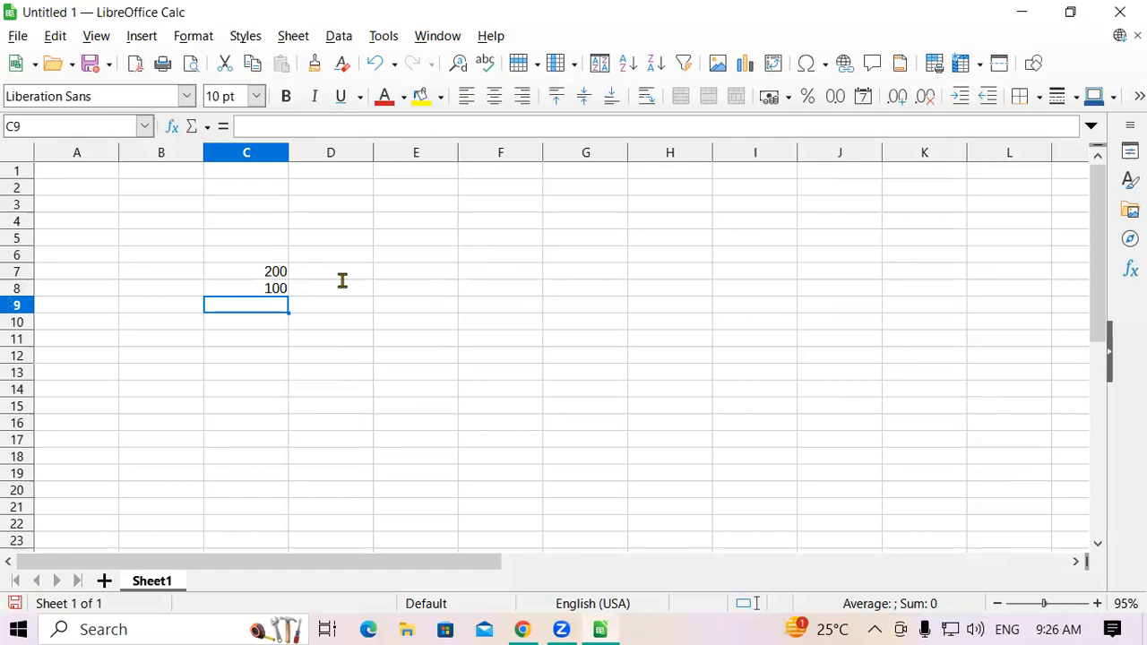
pyautogui.write('=')
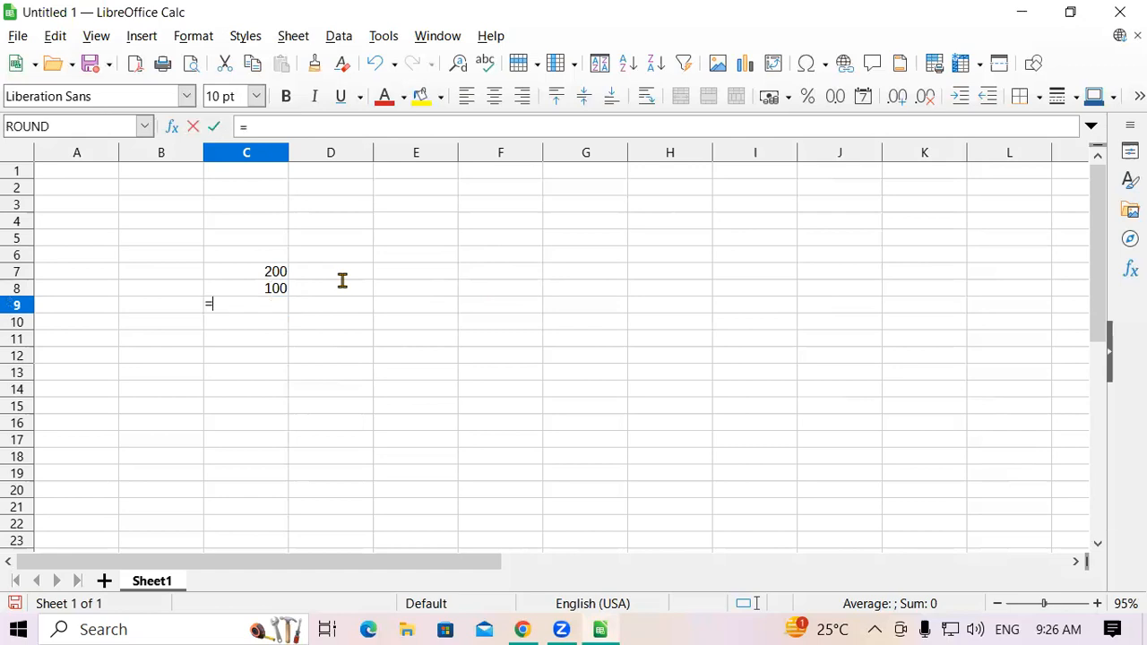
pyautogui.write('roun')
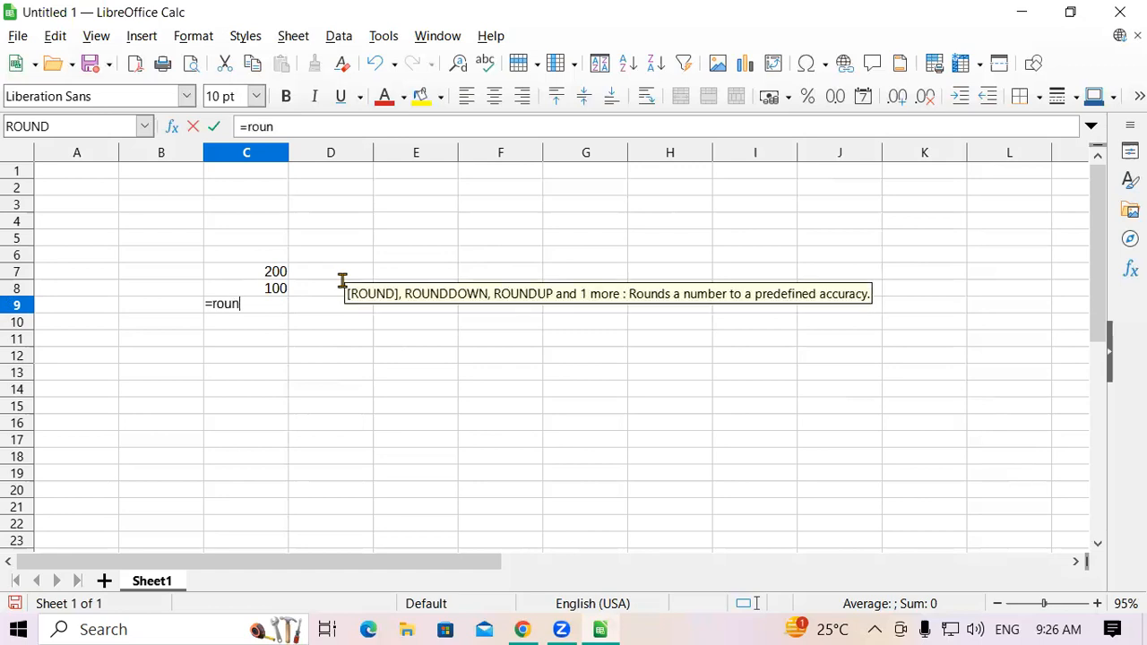
pyautogui.write('d(')
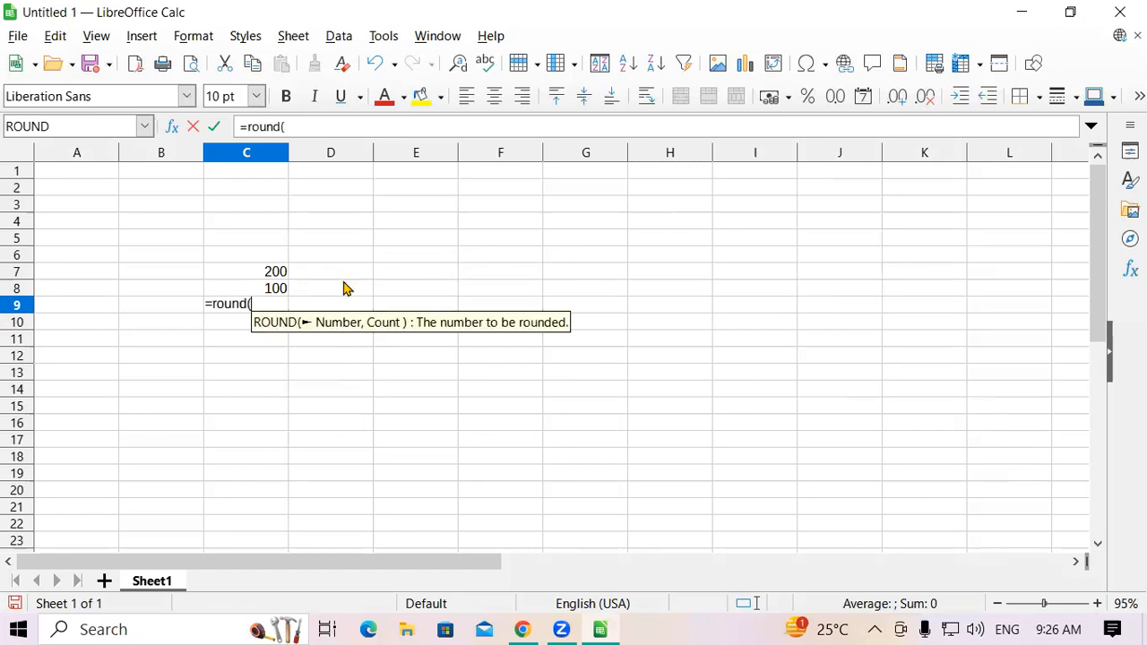
pyautogui.write('175,')
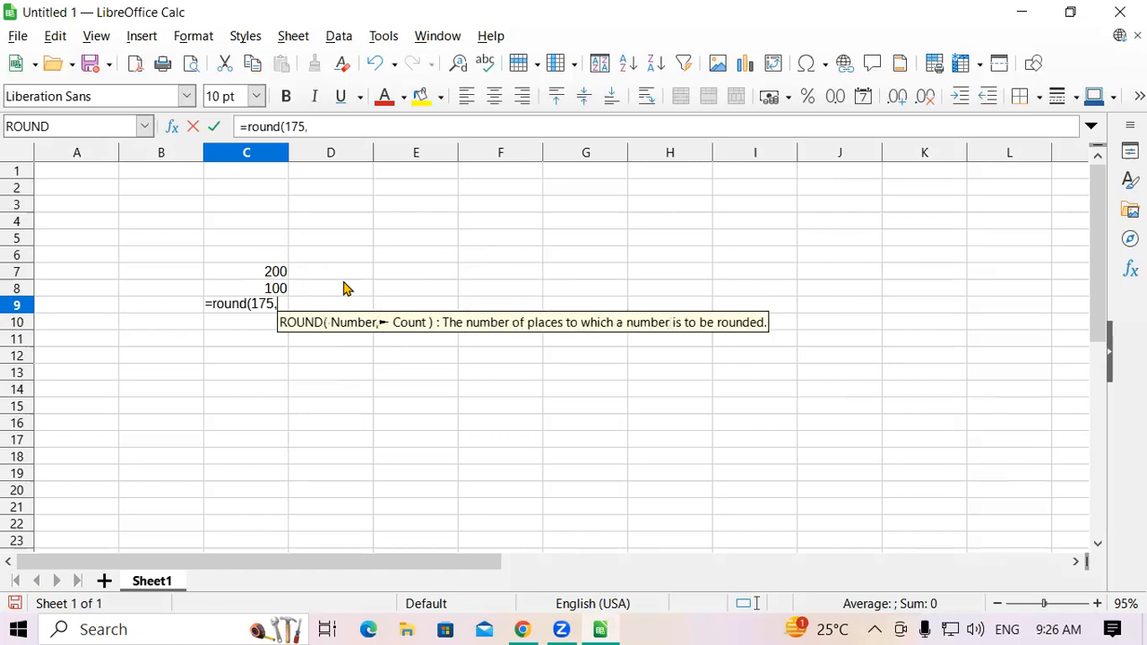
pyautogui.write('-2)')
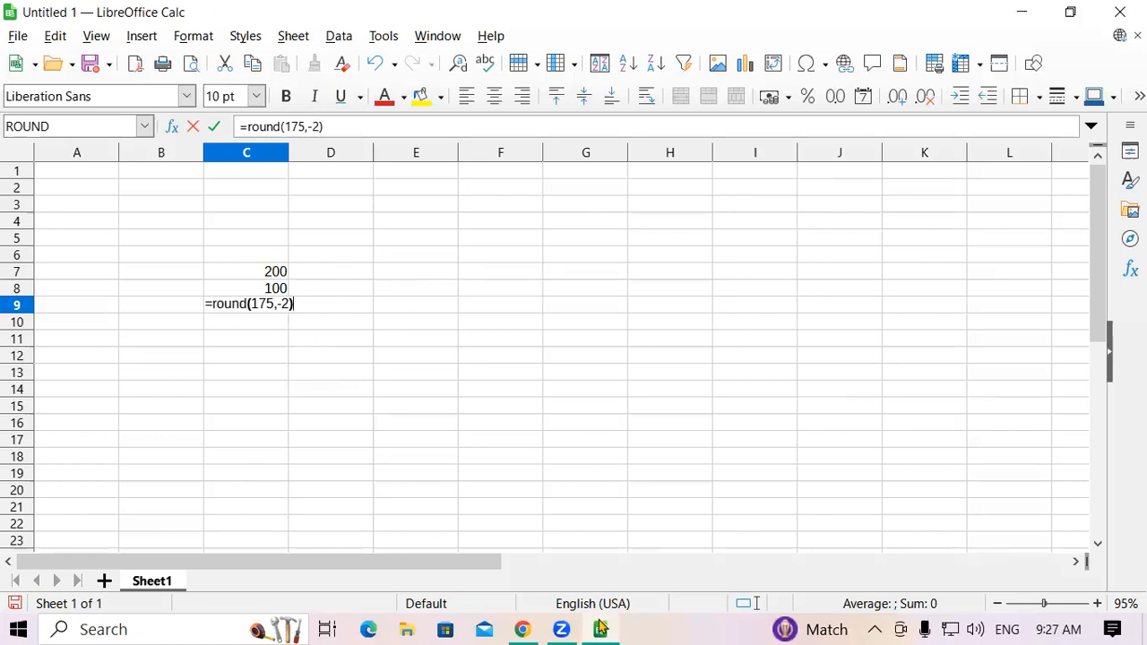
# - Handwrite the example 1.75 with its 75 underlined, and a circled 2 as its rounded value
pyautogui.click(631, 217)
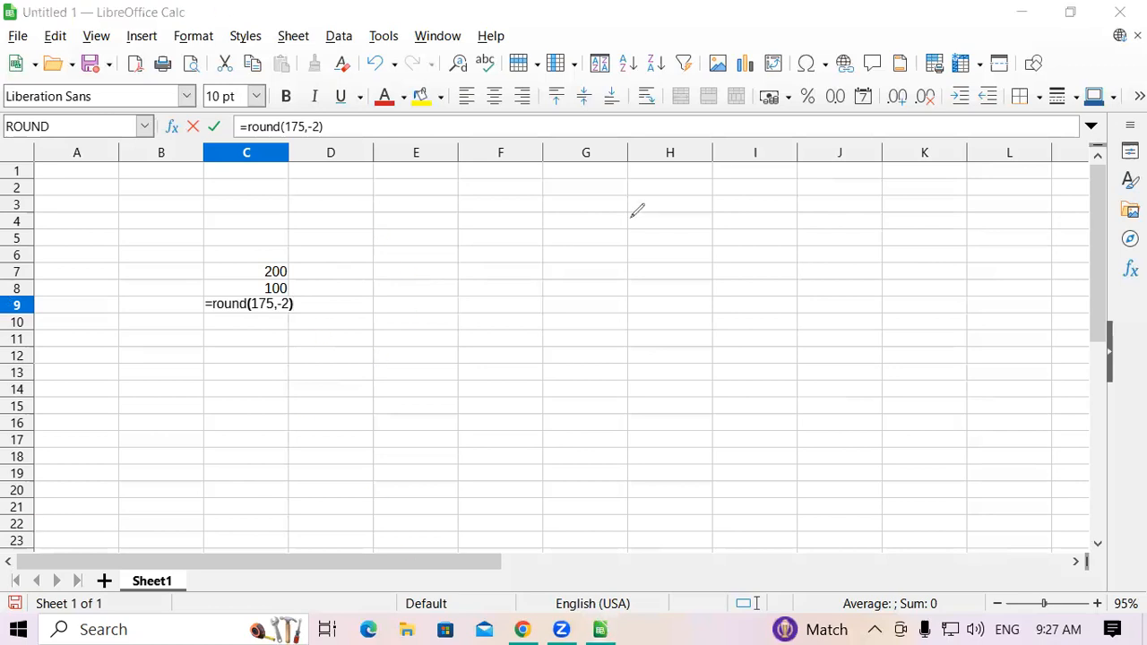
pyautogui.moveTo(559, 190); pyautogui.dragTo(559, 240)
pyautogui.click(579, 205)
pyautogui.moveTo(614, 174)
pyautogui.mouseDown()
pyautogui.moveTo(638, 212)
pyautogui.moveTo(680, 152)
pyautogui.mouseUp()
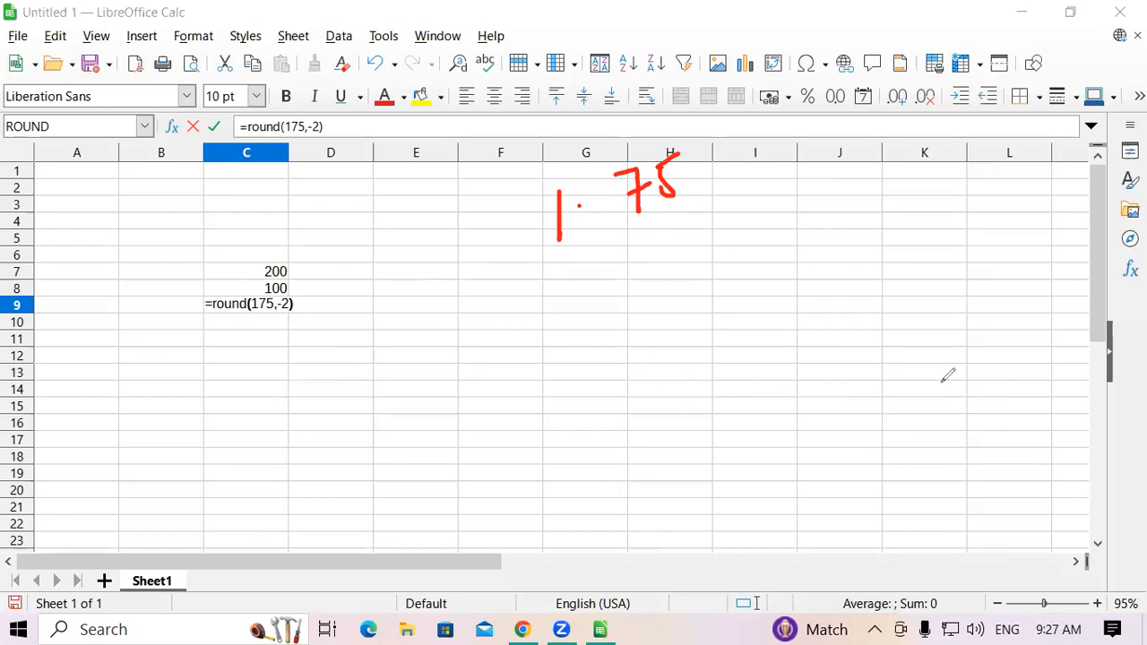
pyautogui.moveTo(824, 242)
pyautogui.mouseDown()
pyautogui.moveTo(824, 288)
pyautogui.moveTo(881, 269)
pyautogui.mouseUp()
pyautogui.moveTo(844, 231)
pyautogui.mouseDown()
pyautogui.moveTo(814, 229)
pyautogui.moveTo(795, 292)
pyautogui.mouseUp()
pyautogui.moveTo(876, 296); pyautogui.dragTo(835, 227)
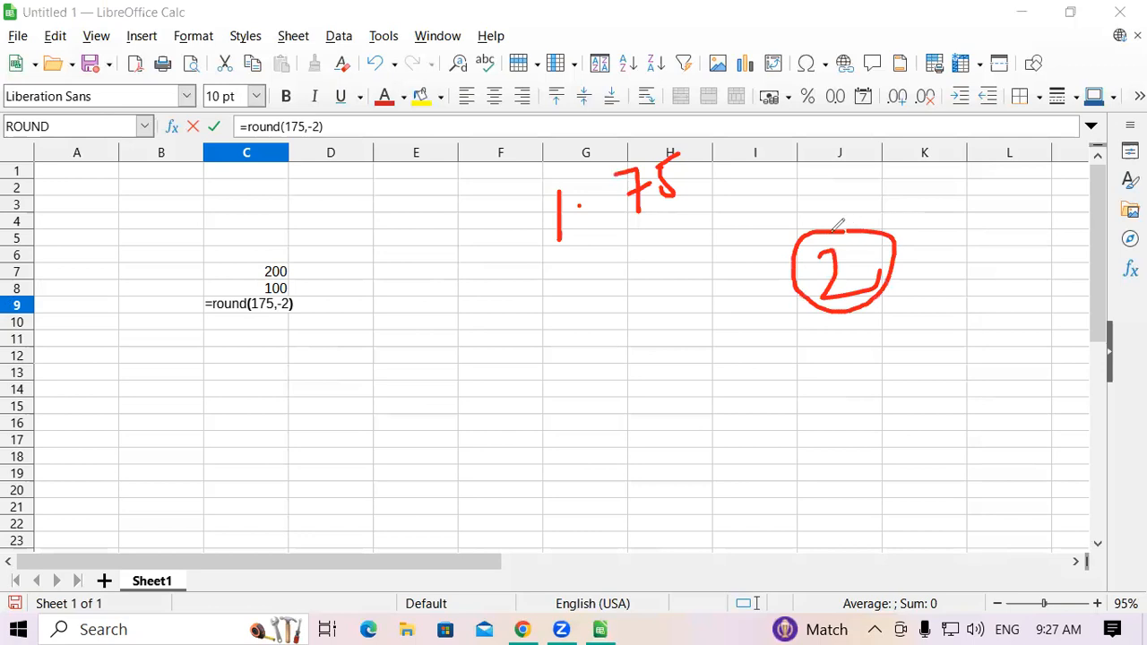
pyautogui.moveTo(620, 225); pyautogui.dragTo(686, 210)
# - Handwrite the example 1.50 below 1.75, with a circled 2 as its rounded value
pyautogui.moveTo(388, 339); pyautogui.dragTo(397, 400)
pyautogui.click(421, 360)
pyautogui.moveTo(464, 325)
pyautogui.mouseDown()
pyautogui.moveTo(484, 351)
pyautogui.moveTo(525, 302)
pyautogui.moveTo(515, 332)
pyautogui.mouseUp()
pyautogui.moveTo(753, 369); pyautogui.dragTo(785, 394)
pyautogui.moveTo(754, 344)
pyautogui.mouseDown()
pyautogui.moveTo(804, 387)
pyautogui.moveTo(758, 346)
pyautogui.mouseUp()
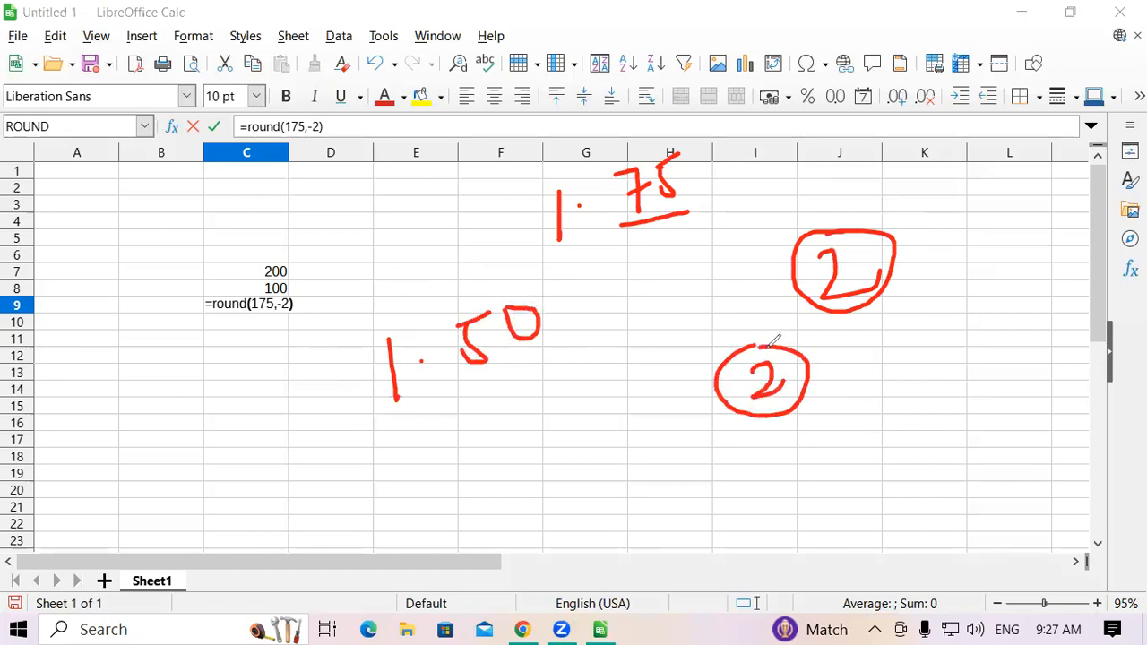
# - Handwrite the example 1.49 with a line leading to a circled 1, and clear the annotations
pyautogui.click(404, 448)
pyautogui.moveTo(406, 499); pyautogui.dragTo(405, 503)
pyautogui.click(431, 472)
pyautogui.moveTo(500, 436)
pyautogui.mouseDown()
pyautogui.moveTo(500, 466)
pyautogui.moveTo(486, 445)
pyautogui.moveTo(507, 439)
pyautogui.mouseUp()
pyautogui.moveTo(535, 411)
pyautogui.mouseDown()
pyautogui.moveTo(548, 430)
pyautogui.moveTo(530, 451)
pyautogui.mouseUp()
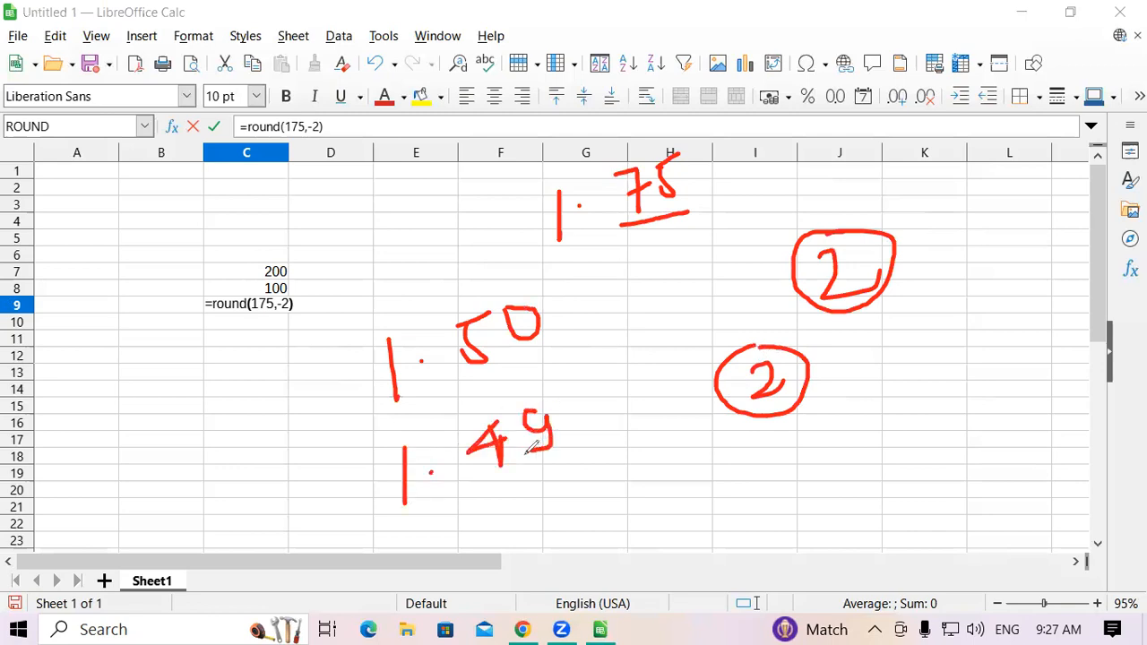
pyautogui.moveTo(568, 516); pyautogui.dragTo(771, 507)
pyautogui.moveTo(856, 460)
pyautogui.mouseDown()
pyautogui.moveTo(861, 538)
pyautogui.moveTo(873, 421)
pyautogui.moveTo(835, 439)
pyautogui.mouseUp()
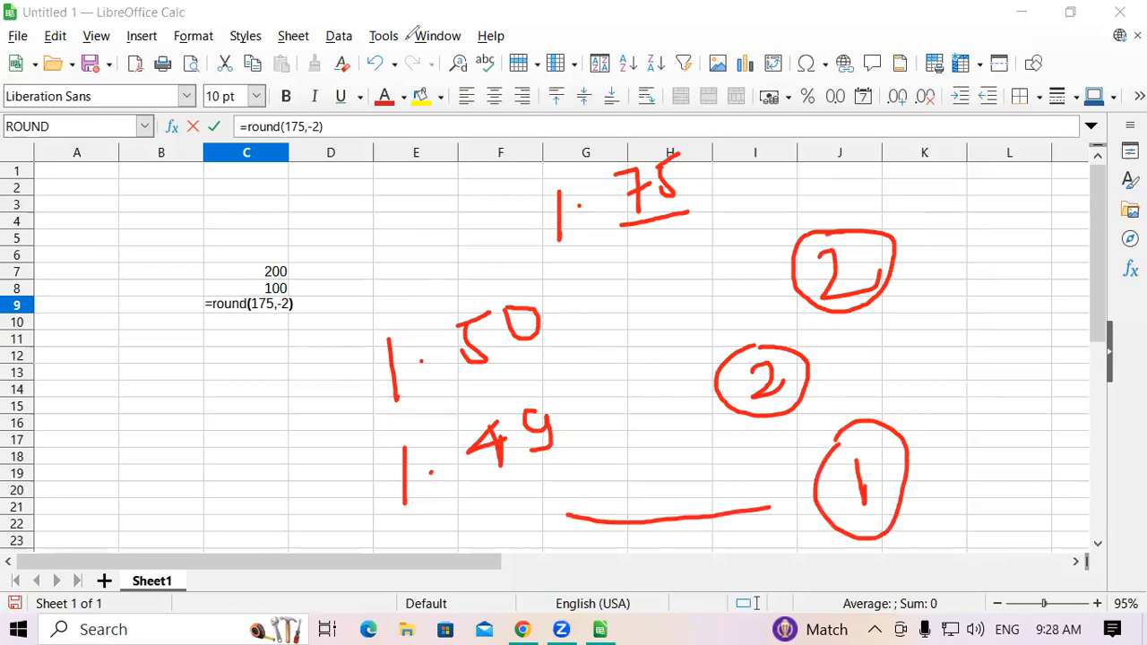
pyautogui.click(111, 448)
# - Handwrite 175, -2 above the cells, circle the 2, and underline the 75
pyautogui.moveTo(502, 199)
pyautogui.mouseDown()
pyautogui.moveTo(498, 252)
pyautogui.moveTo(568, 193)
pyautogui.moveTo(570, 240)
pyautogui.mouseUp()
pyautogui.moveTo(593, 189); pyautogui.dragTo(614, 239)
pyautogui.moveTo(591, 189); pyautogui.dragTo(621, 187)
pyautogui.moveTo(659, 226); pyautogui.dragTo(658, 247)
pyautogui.moveTo(706, 209); pyautogui.dragTo(791, 208)
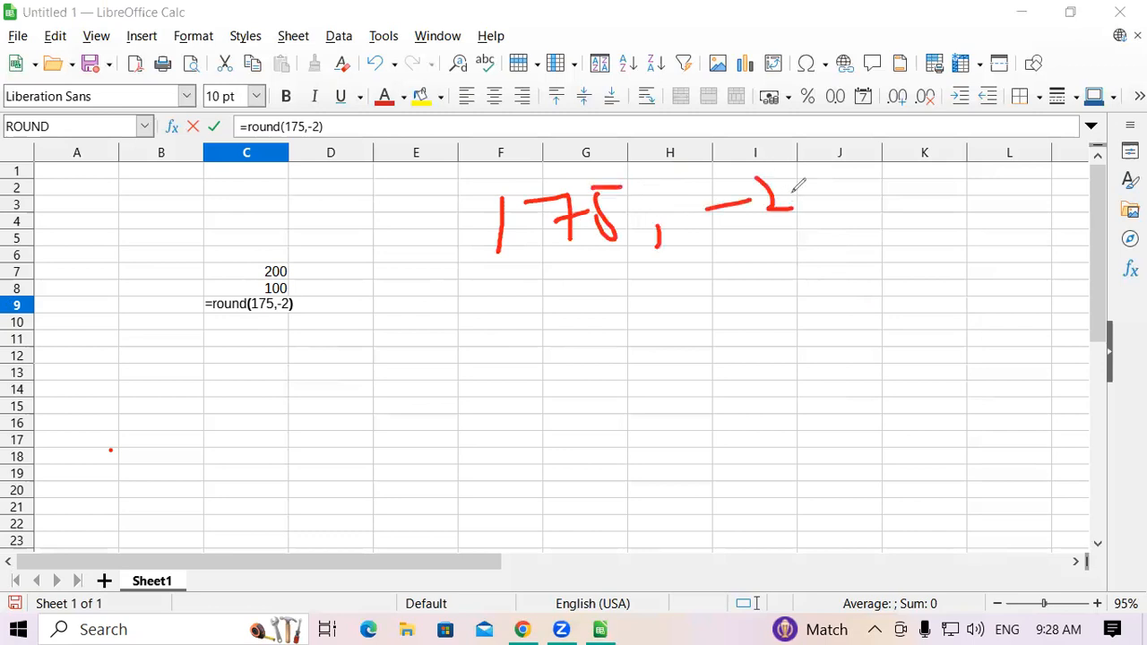
pyautogui.moveTo(772, 156)
pyautogui.mouseDown()
pyautogui.moveTo(802, 227)
pyautogui.moveTo(781, 159)
pyautogui.moveTo(758, 163)
pyautogui.mouseUp()
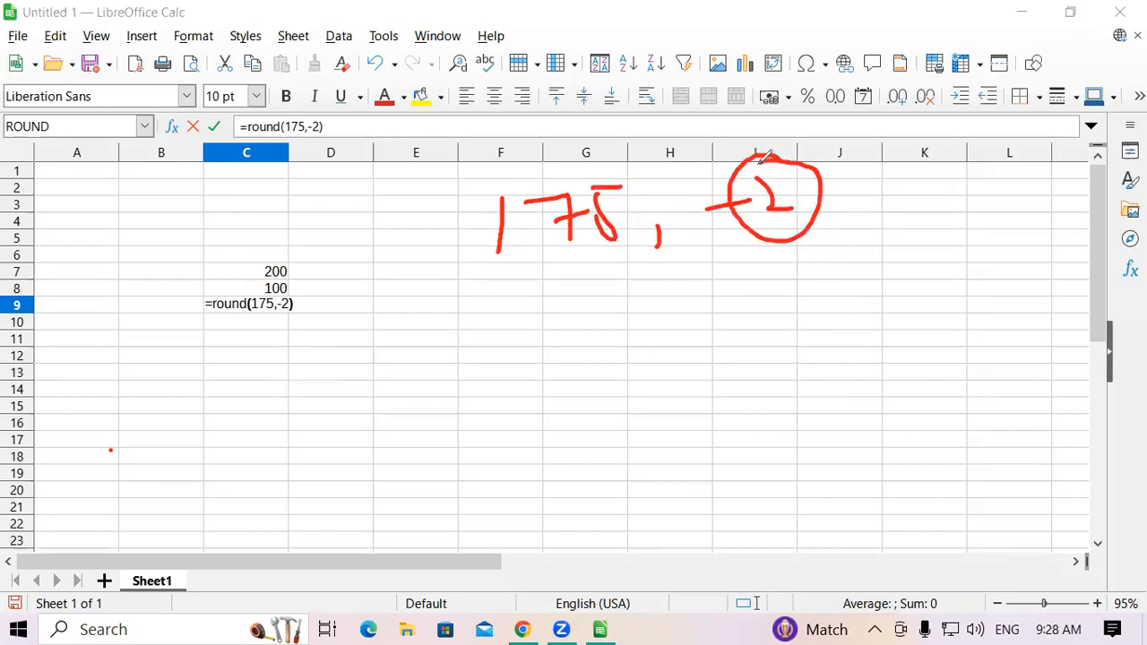
pyautogui.moveTo(566, 254)
pyautogui.mouseDown()
pyautogui.moveTo(626, 247)
pyautogui.moveTo(566, 252)
pyautogui.mouseUp()
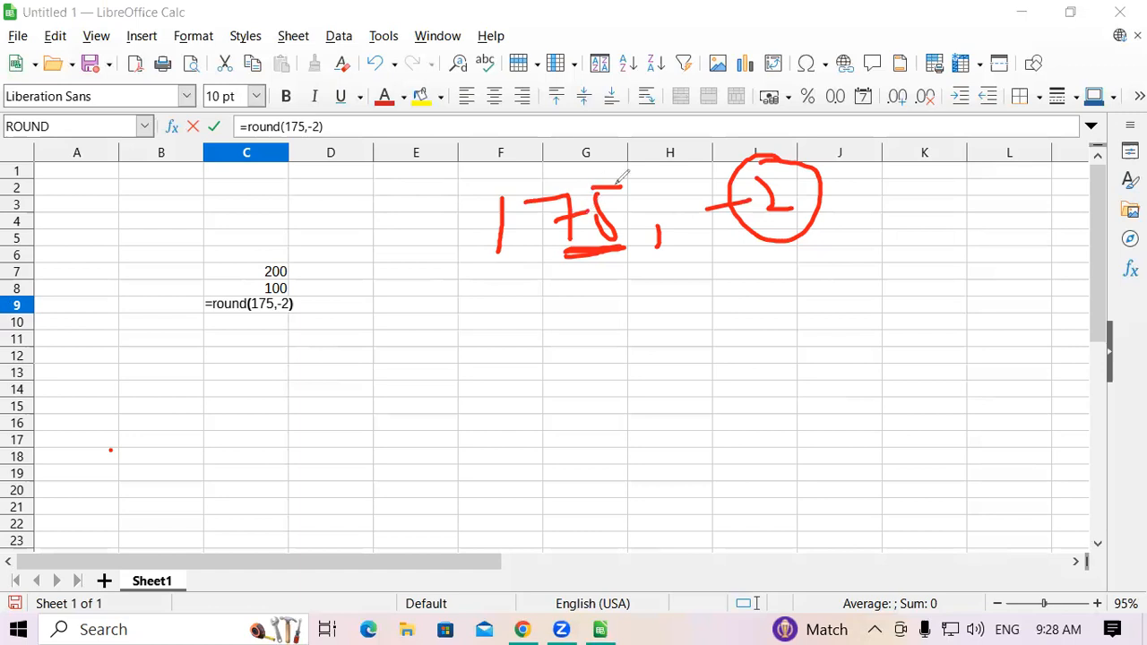
# - Handwrite a large 5 and a separate 50 beyond the circled 2
pyautogui.moveTo(926, 117)
pyautogui.mouseDown()
pyautogui.moveTo(939, 158)
pyautogui.moveTo(1003, 86)
pyautogui.mouseUp()
pyautogui.moveTo(1057, 45); pyautogui.dragTo(1075, 86)
pyautogui.click(1054, 25)
pyautogui.moveTo(1089, 39); pyautogui.dragTo(1080, 45)
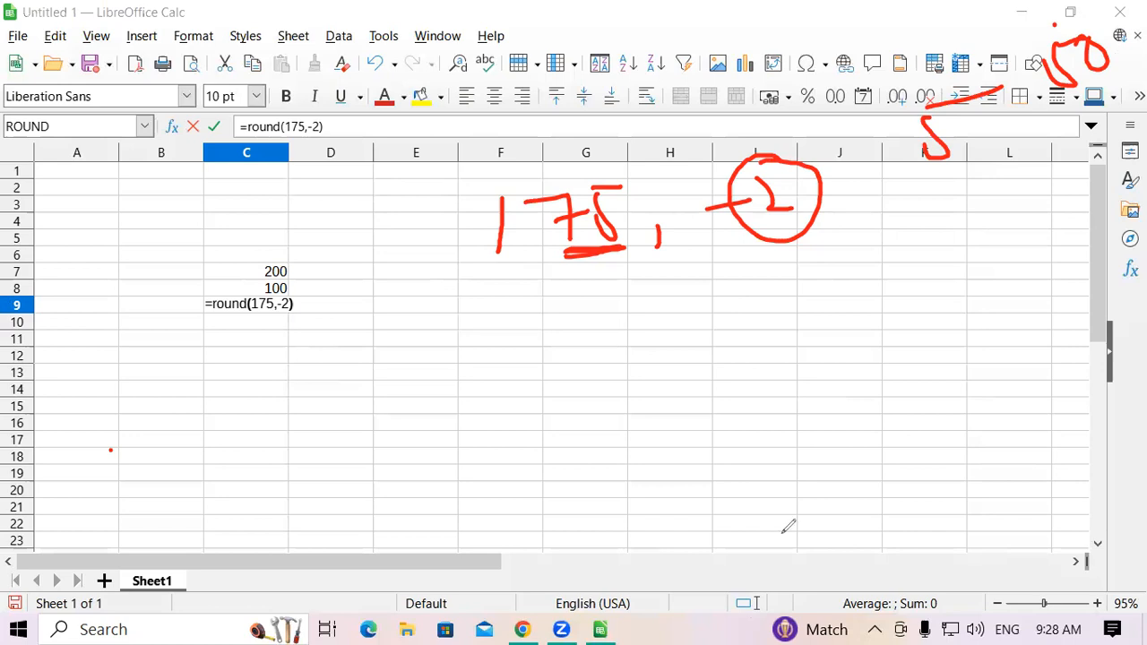
# - Handwrite a second 50 with a curved arrow carrying a 1 away from it, and draw another backward-curving arrow
pyautogui.moveTo(866, 408)
pyautogui.mouseDown()
pyautogui.moveTo(837, 453)
pyautogui.moveTo(842, 469)
pyautogui.moveTo(880, 423)
pyautogui.moveTo(736, 395)
pyautogui.moveTo(695, 439)
pyautogui.mouseUp()
pyautogui.moveTo(694, 390); pyautogui.dragTo(725, 412)
pyautogui.moveTo(728, 362); pyautogui.dragTo(730, 378)
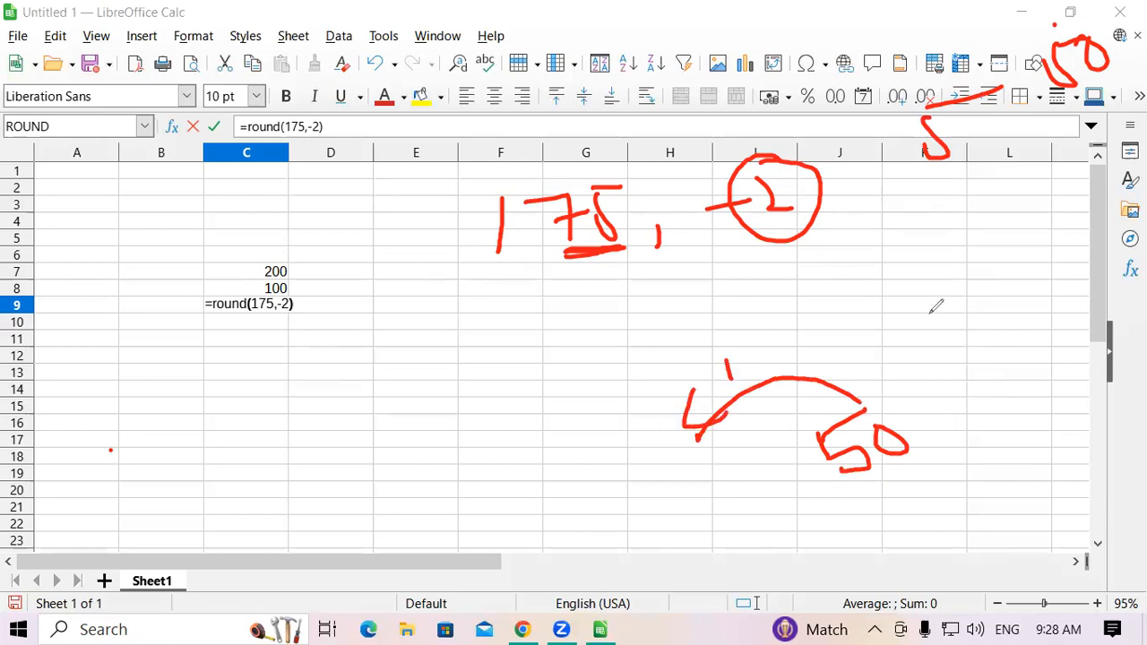
pyautogui.moveTo(1056, 321)
pyautogui.mouseDown()
pyautogui.moveTo(922, 317)
pyautogui.moveTo(974, 334)
pyautogui.mouseUp()
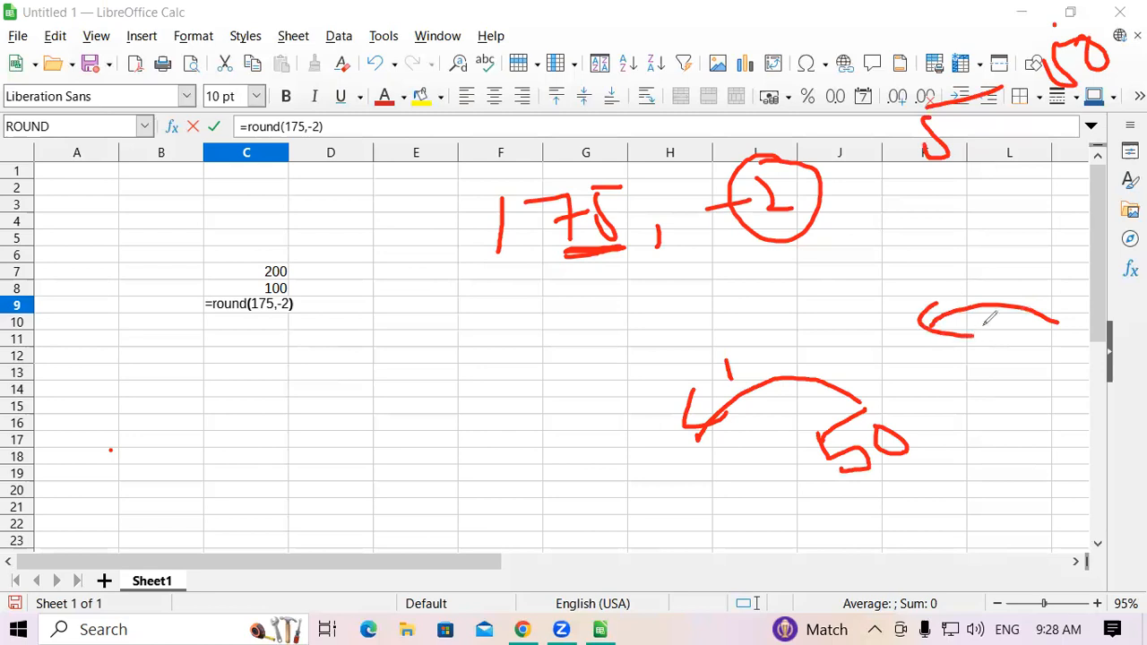
# - Handwrite 00 below the backward-curving arrow and a second 175, -2 below the cell values, underlining the 2 and the end of 175
pyautogui.moveTo(1065, 379)
pyautogui.mouseDown()
pyautogui.moveTo(1037, 389)
pyautogui.moveTo(1053, 415)
pyautogui.mouseUp()
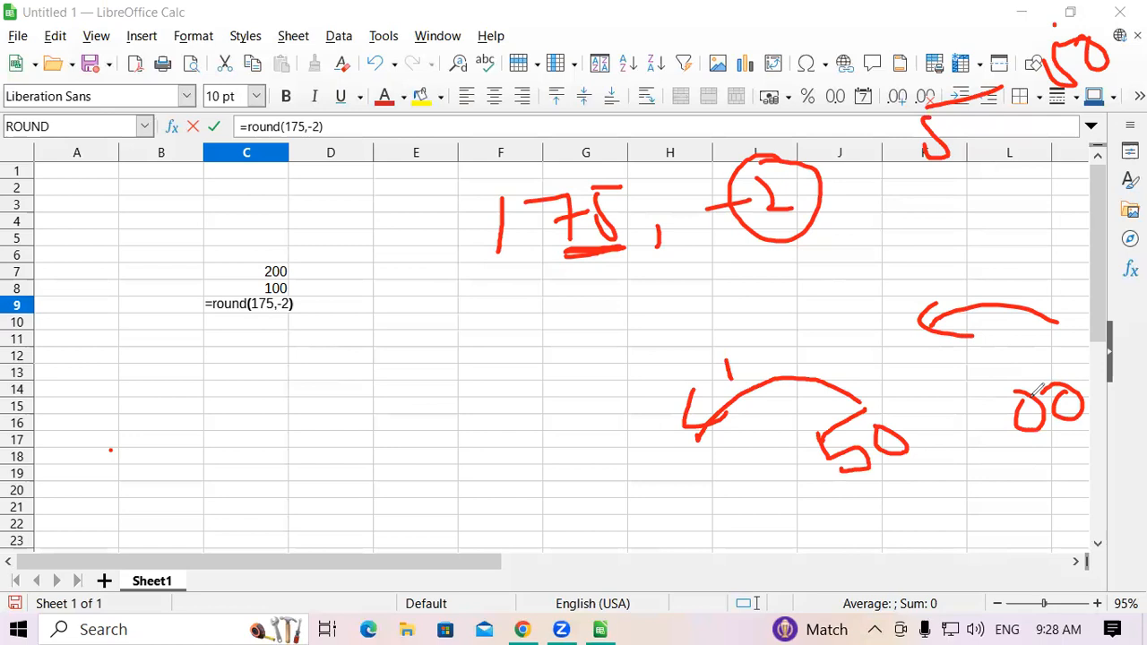
pyautogui.moveTo(196, 387); pyautogui.dragTo(196, 437)
pyautogui.click(215, 395)
pyautogui.moveTo(267, 374)
pyautogui.mouseDown()
pyautogui.moveTo(280, 435)
pyautogui.moveTo(300, 388)
pyautogui.mouseUp()
pyautogui.moveTo(319, 361)
pyautogui.mouseDown()
pyautogui.moveTo(323, 411)
pyautogui.moveTo(304, 388)
pyautogui.mouseUp()
pyautogui.moveTo(304, 353); pyautogui.dragTo(342, 346)
pyautogui.moveTo(377, 400); pyautogui.dragTo(367, 427)
pyautogui.moveTo(402, 378)
pyautogui.mouseDown()
pyautogui.moveTo(448, 374)
pyautogui.moveTo(437, 396)
pyautogui.mouseUp()
pyautogui.moveTo(438, 396); pyautogui.dragTo(469, 387)
pyautogui.moveTo(285, 450); pyautogui.dragTo(320, 445)
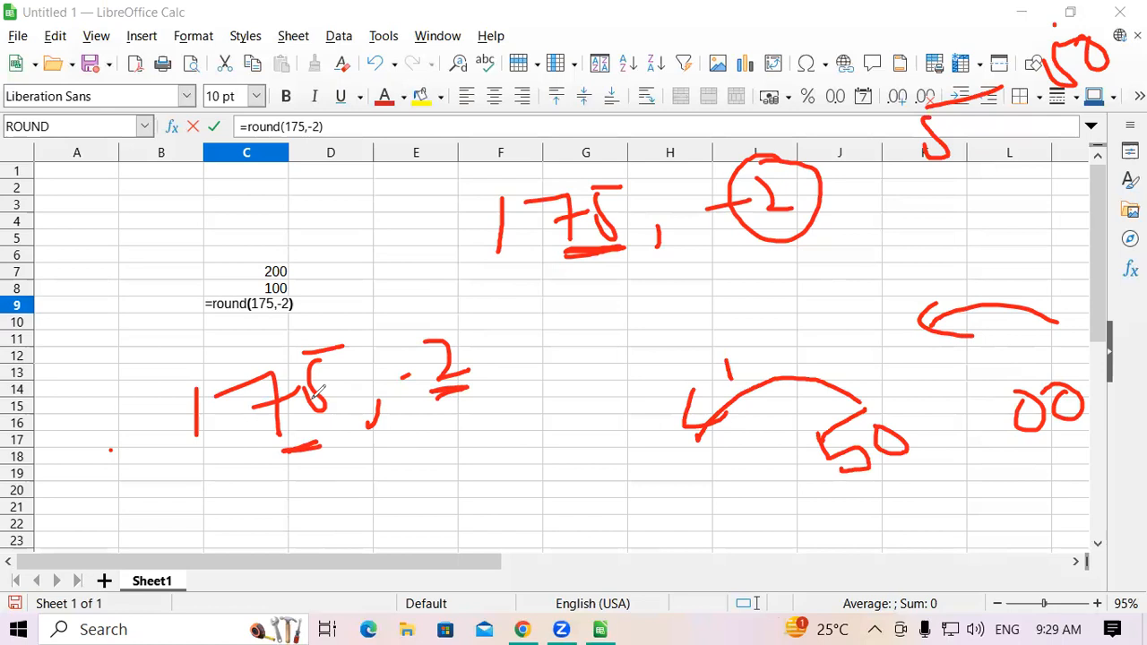
# - Draw a curved arrow over the second 175 back to its 1, and handwrite 200 beneath it with a double underline
pyautogui.moveTo(293, 345)
pyautogui.mouseDown()
pyautogui.moveTo(260, 321)
pyautogui.moveTo(208, 355)
pyautogui.moveTo(190, 351)
pyautogui.moveTo(211, 365)
pyautogui.mouseUp()
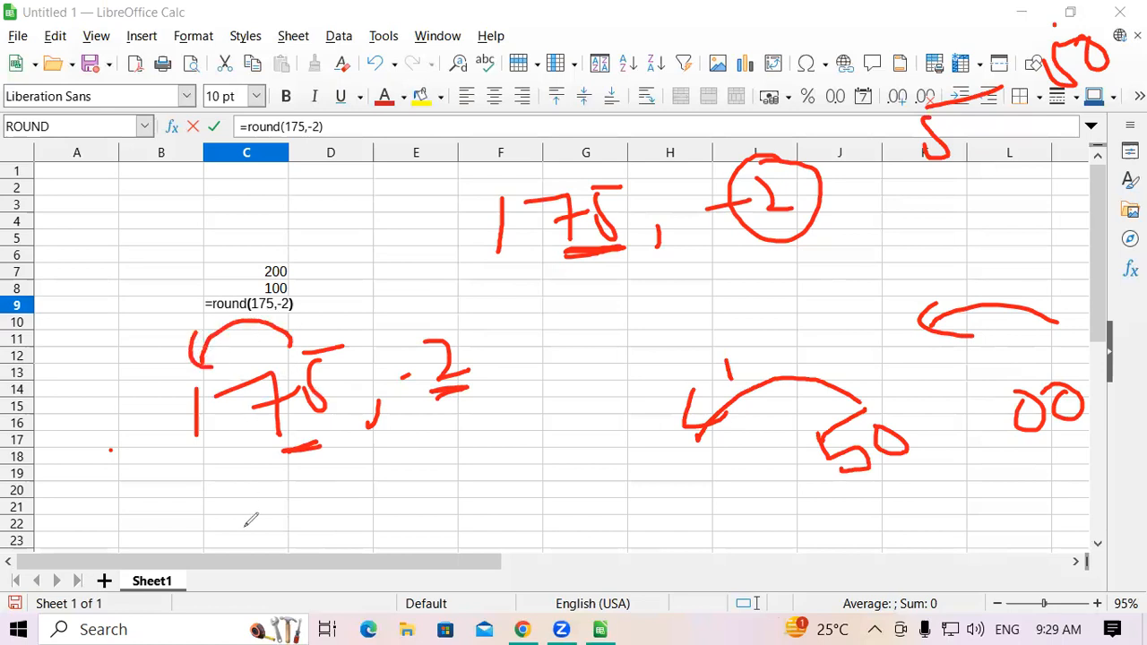
pyautogui.moveTo(211, 536)
pyautogui.mouseDown()
pyautogui.moveTo(224, 524)
pyautogui.moveTo(239, 557)
pyautogui.moveTo(254, 556)
pyautogui.mouseUp()
pyautogui.moveTo(291, 502); pyautogui.dragTo(321, 499)
pyautogui.moveTo(375, 549)
pyautogui.mouseDown()
pyautogui.moveTo(265, 602)
pyautogui.moveTo(425, 550)
pyautogui.mouseUp()
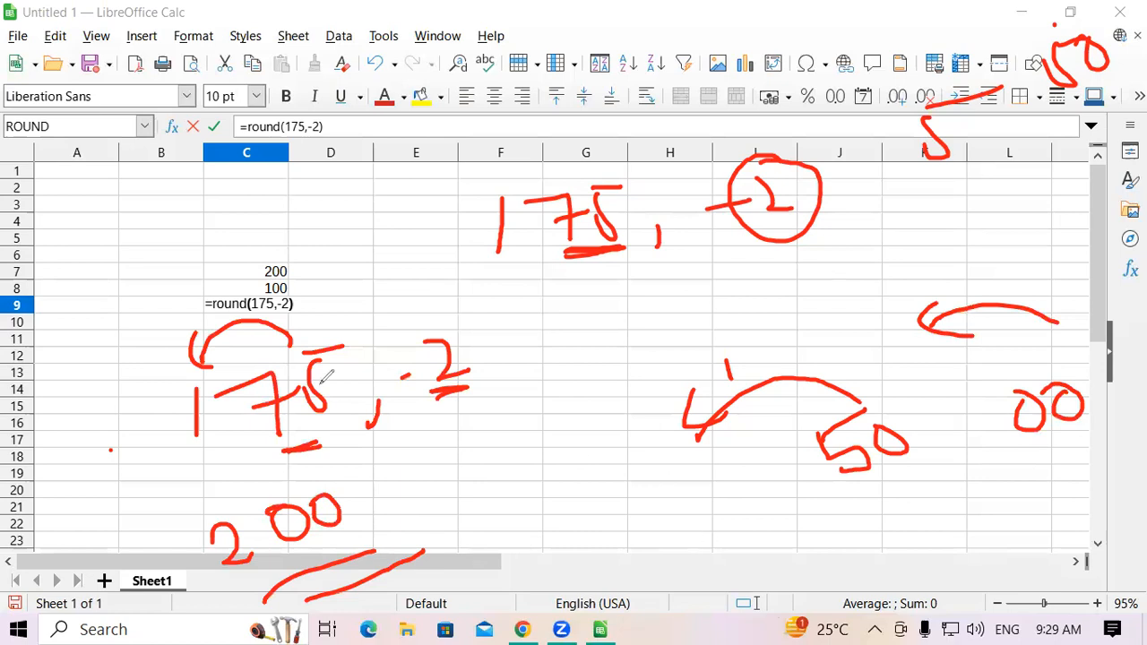
# - Handwrite the example 3452, -3 above the cell values and underline the digits 452
pyautogui.click(115, 225)
pyautogui.moveTo(115, 221)
pyautogui.mouseDown()
pyautogui.moveTo(144, 240)
pyautogui.moveTo(121, 253)
pyautogui.mouseUp()
pyautogui.moveTo(170, 201)
pyautogui.mouseDown()
pyautogui.moveTo(180, 235)
pyautogui.moveTo(172, 201)
pyautogui.moveTo(248, 192)
pyautogui.moveTo(253, 218)
pyautogui.moveTo(277, 238)
pyautogui.mouseUp()
pyautogui.moveTo(323, 190); pyautogui.dragTo(376, 179)
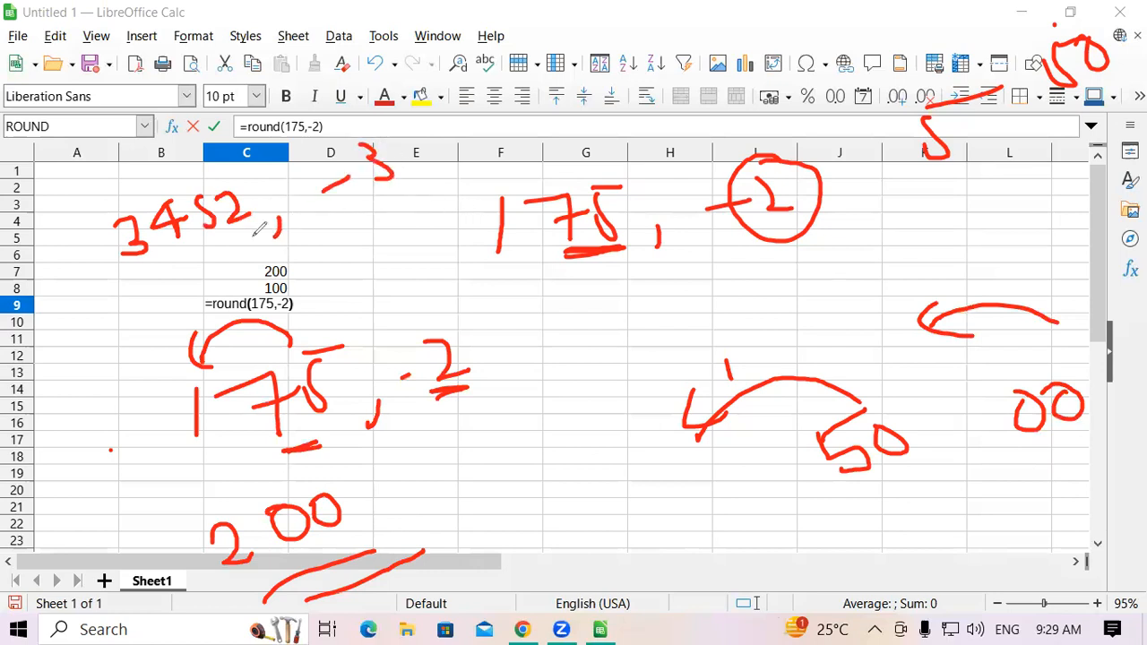
pyautogui.moveTo(175, 255)
pyautogui.mouseDown()
pyautogui.moveTo(251, 240)
pyautogui.moveTo(184, 250)
pyautogui.mouseUp()
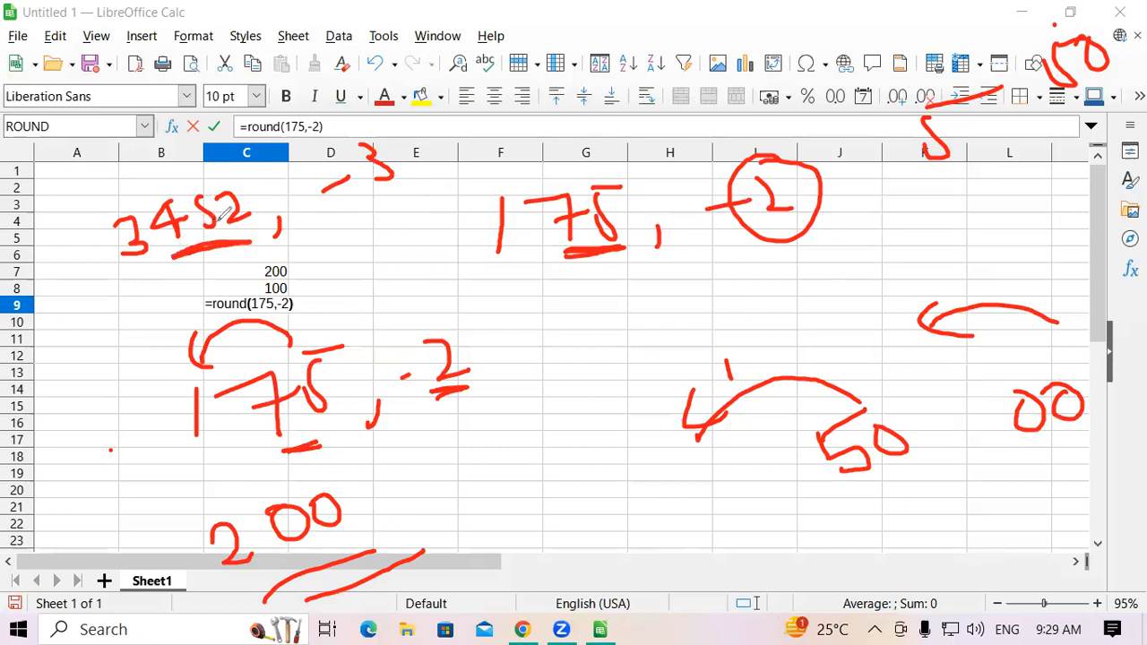
# - Handwrite 500 above the circled 2 and 3000 above the 3452 example
pyautogui.moveTo(643, 17); pyautogui.dragTo(618, 68)
pyautogui.moveTo(673, 34)
pyautogui.mouseDown()
pyautogui.moveTo(667, 63)
pyautogui.moveTo(677, 63)
pyautogui.mouseUp()
pyautogui.moveTo(733, 16); pyautogui.dragTo(743, 52)
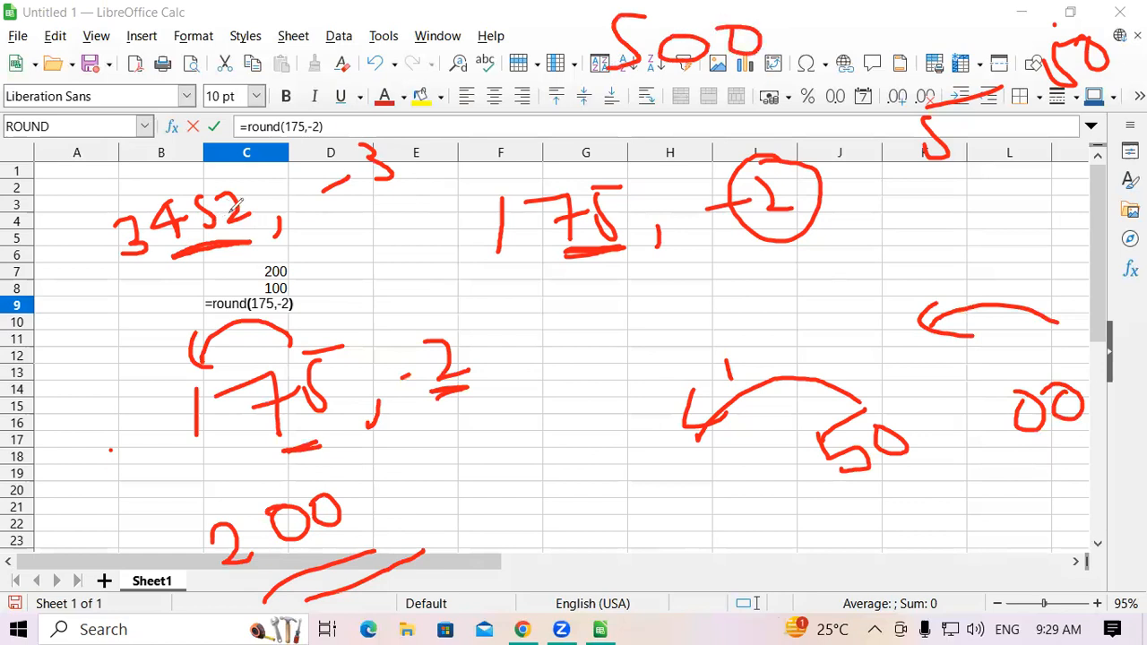
pyautogui.moveTo(79, 90)
pyautogui.mouseDown()
pyautogui.moveTo(92, 148)
pyautogui.moveTo(120, 144)
pyautogui.mouseUp()
pyautogui.moveTo(175, 77)
pyautogui.mouseDown()
pyautogui.moveTo(150, 93)
pyautogui.moveTo(161, 82)
pyautogui.mouseUp()
pyautogui.moveTo(209, 66)
pyautogui.mouseDown()
pyautogui.moveTo(202, 91)
pyautogui.moveTo(209, 68)
pyautogui.mouseUp()
pyautogui.moveTo(240, 61)
pyautogui.mouseDown()
pyautogui.moveTo(239, 81)
pyautogui.moveTo(239, 63)
pyautogui.mouseUp()
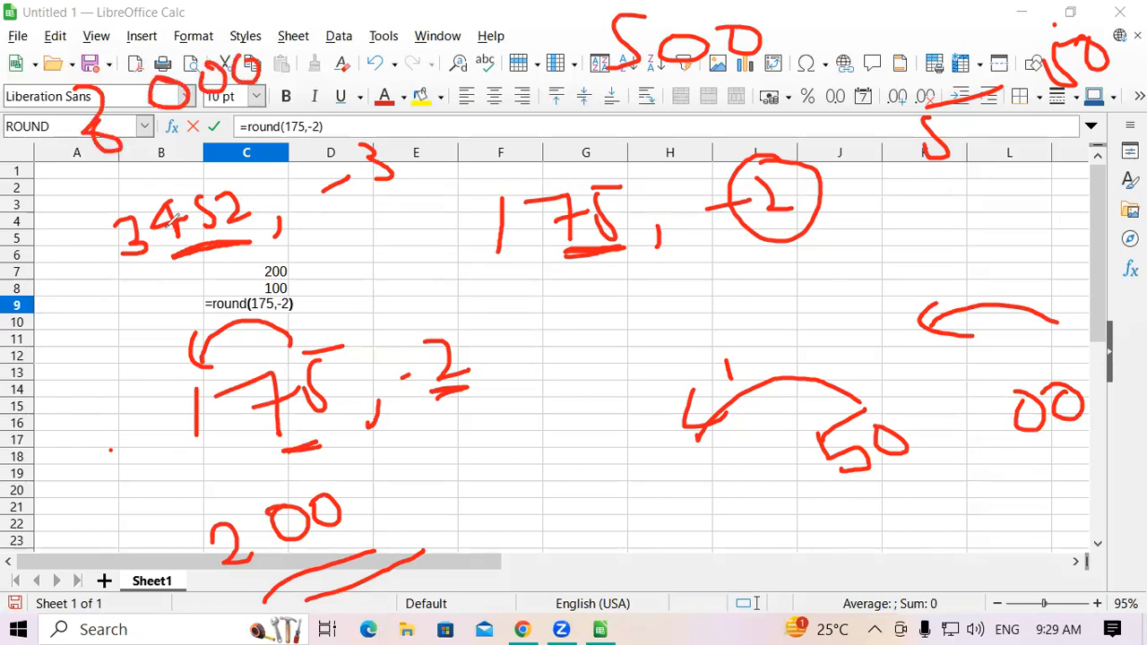
# - Mark over the 4 of 3452 with an arrow toward the 3, underline 500, and handwrite 4000 below 3452
pyautogui.moveTo(180, 175)
pyautogui.mouseDown()
pyautogui.moveTo(166, 228)
pyautogui.moveTo(141, 212)
pyautogui.mouseUp()
pyautogui.moveTo(638, 87)
pyautogui.mouseDown()
pyautogui.moveTo(747, 89)
pyautogui.moveTo(681, 91)
pyautogui.mouseUp()
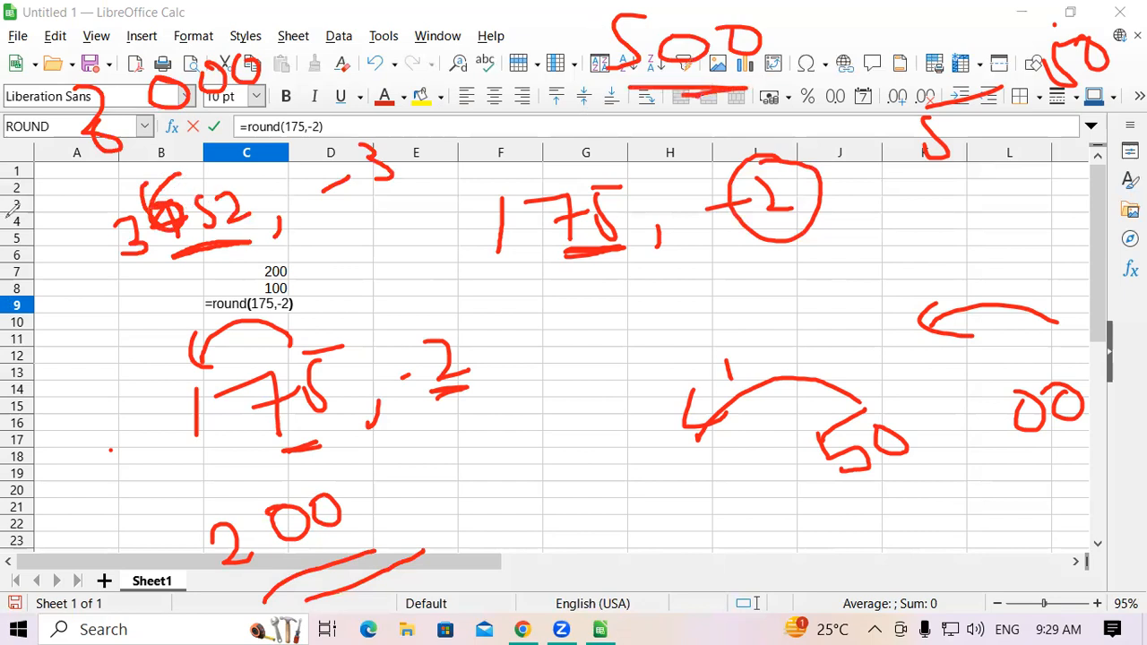
pyautogui.moveTo(136, 298)
pyautogui.mouseDown()
pyautogui.moveTo(86, 347)
pyautogui.moveTo(126, 333)
pyautogui.mouseUp()
pyautogui.moveTo(128, 309); pyautogui.dragTo(128, 358)
pyautogui.moveTo(162, 298)
pyautogui.mouseDown()
pyautogui.moveTo(154, 318)
pyautogui.moveTo(174, 300)
pyautogui.mouseUp()
pyautogui.moveTo(190, 288)
pyautogui.mouseDown()
pyautogui.moveTo(189, 309)
pyautogui.moveTo(204, 288)
pyautogui.moveTo(233, 289)
pyautogui.mouseUp()
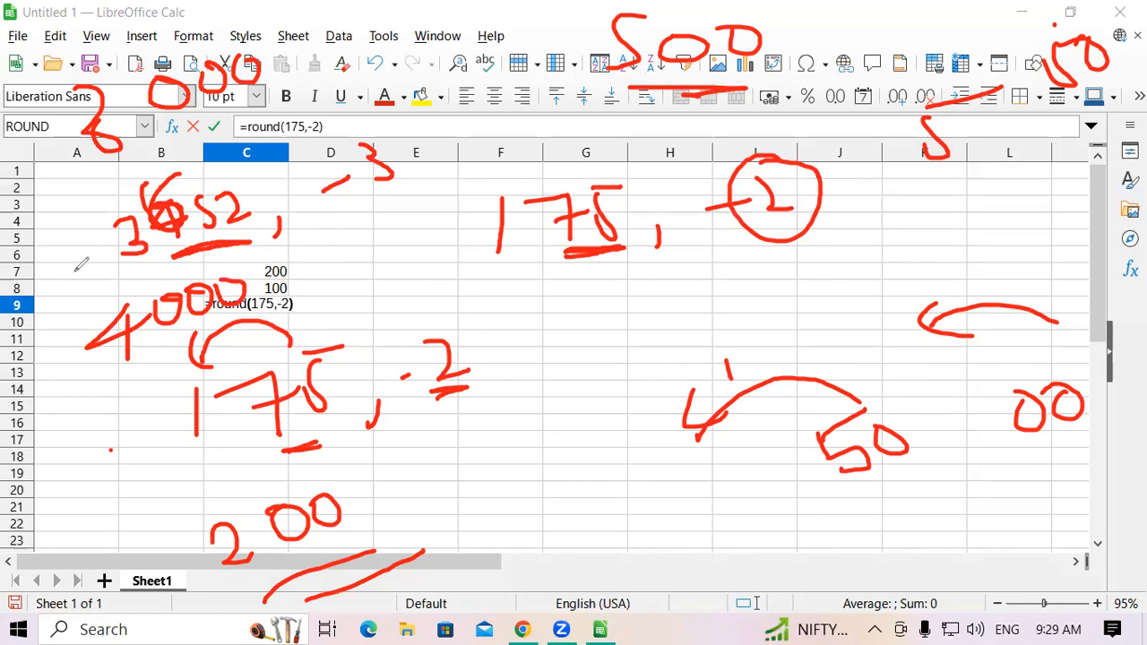
# - Clear the handwritten annotations and commit the formula =round(175,-2) in cell C9
pyautogui.click(93, 441)
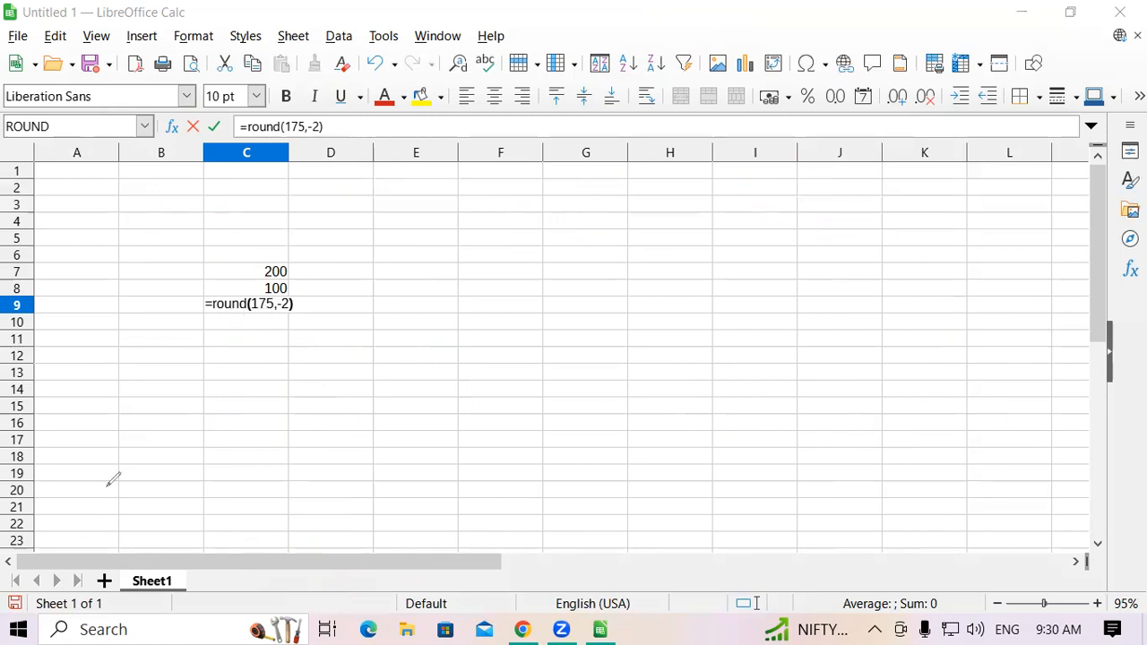
pyautogui.click(305, 301)
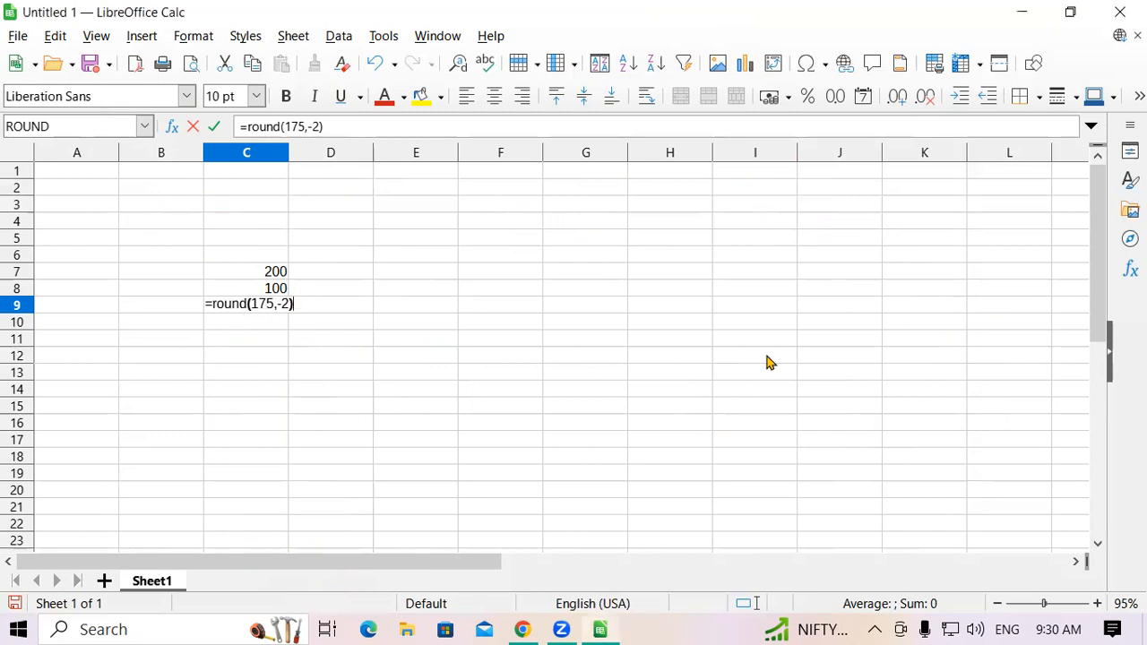
pyautogui.press('Return')
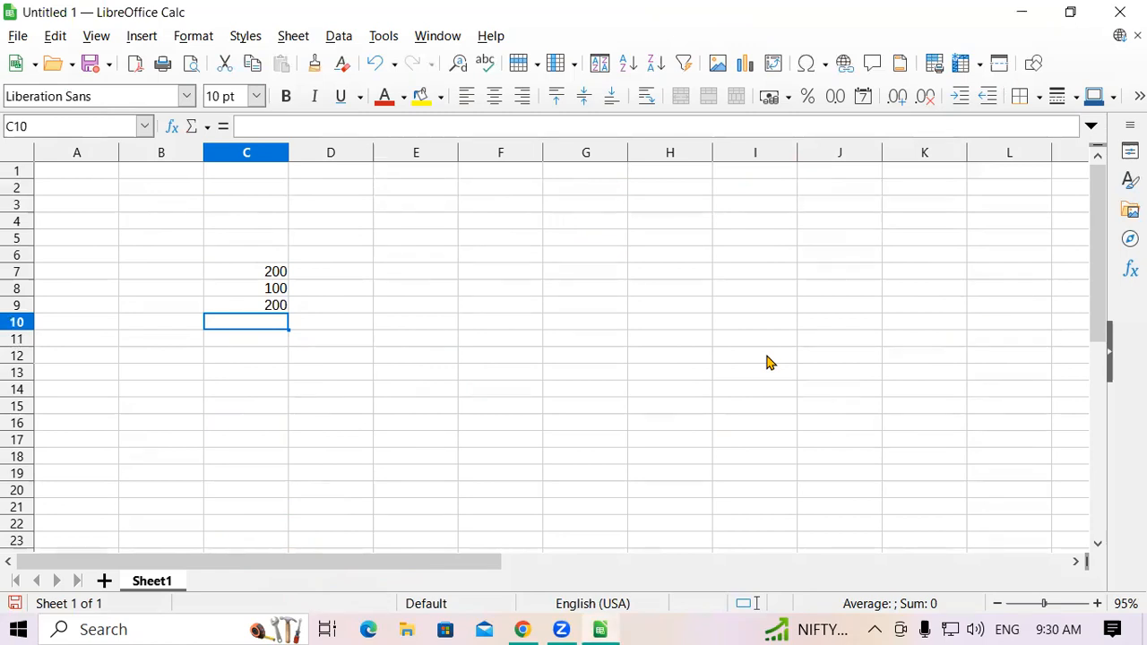
# - Begin a formula in cell F5 with =round(38452,-4 and leave it open
pyautogui.click(506, 245)
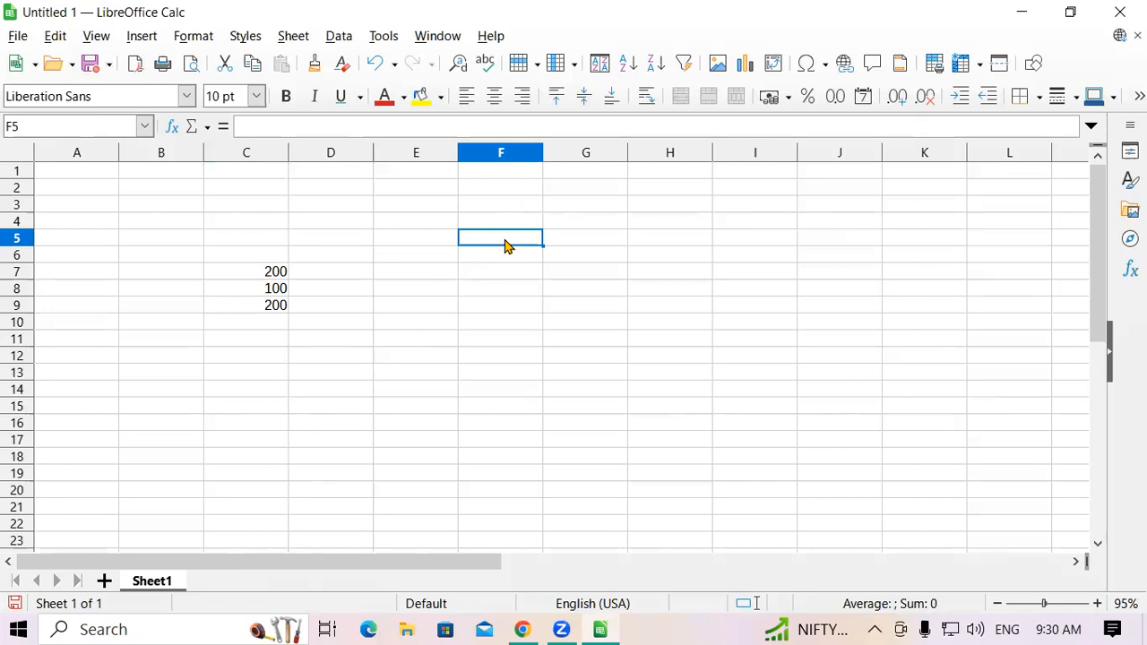
pyautogui.write('=r')
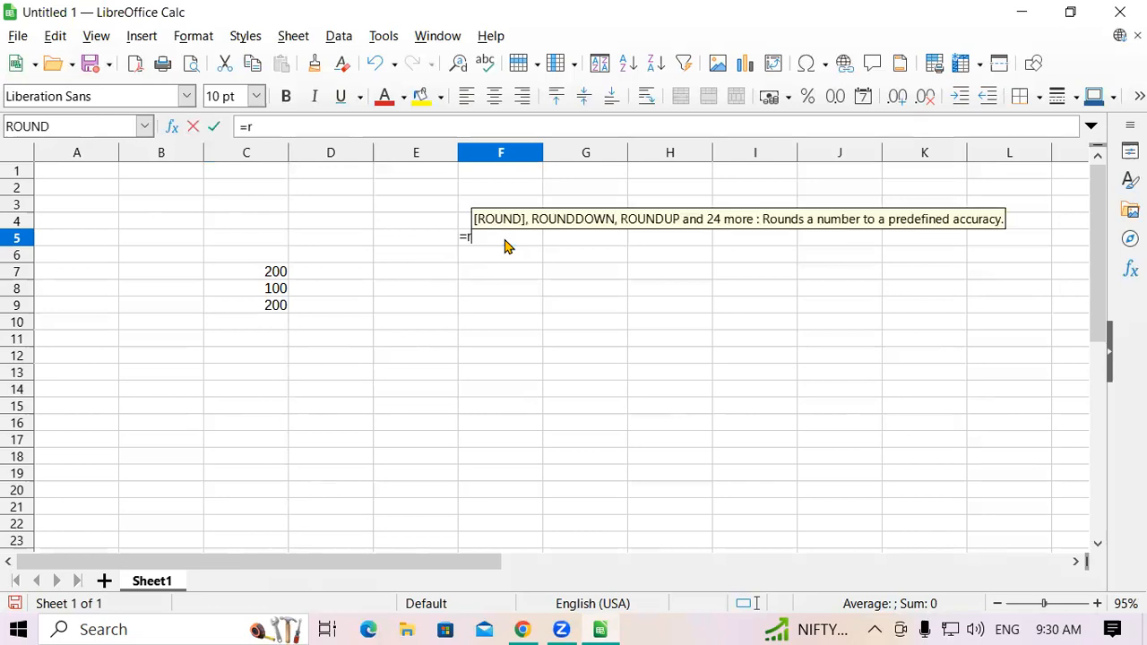
pyautogui.write('ound')
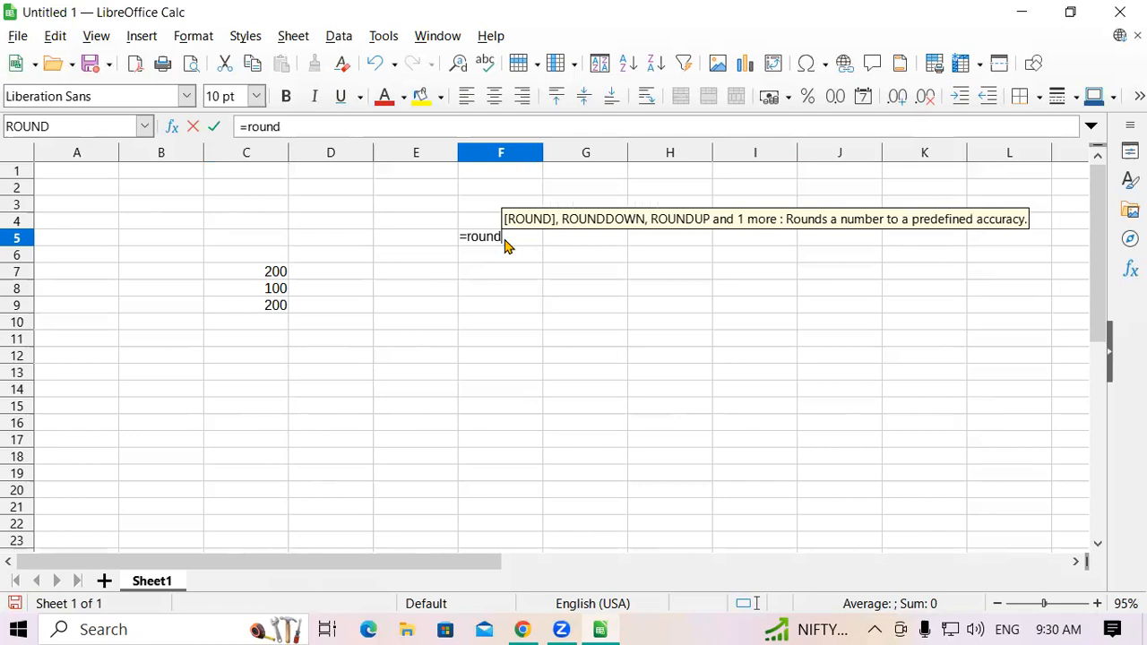
pyautogui.write('(')
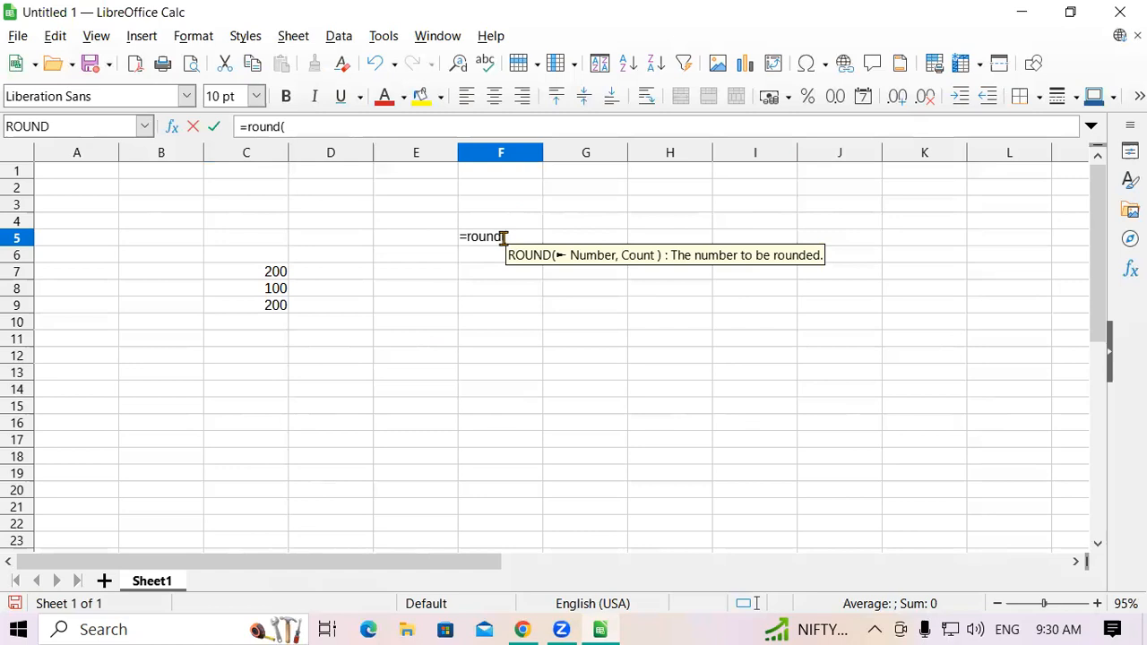
pyautogui.write('3')
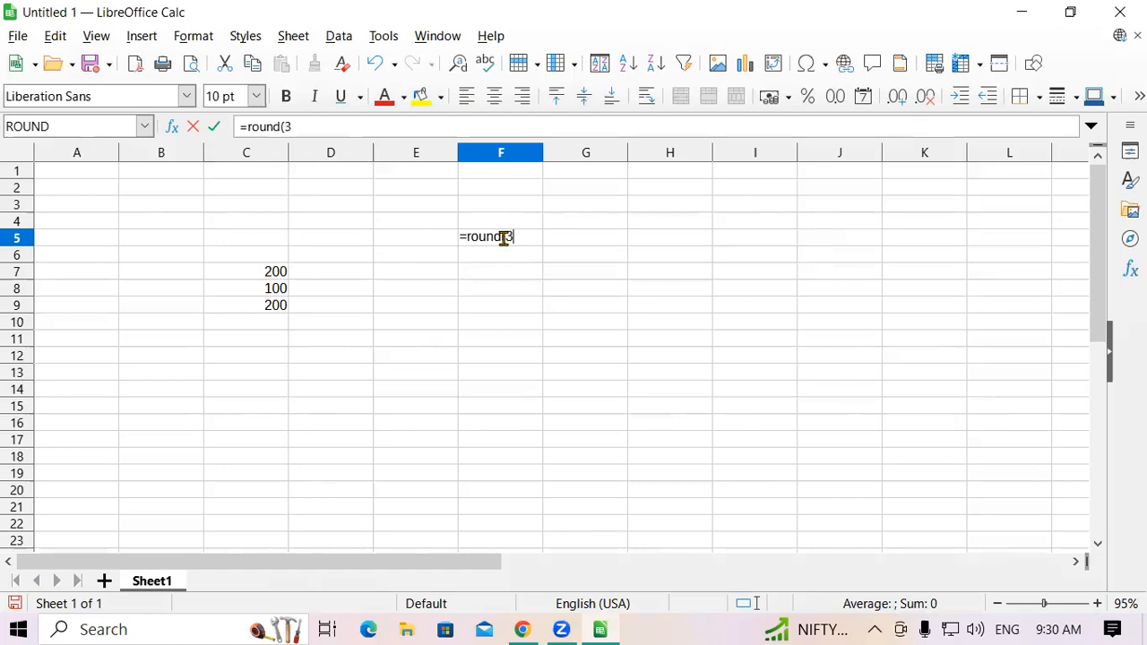
pyautogui.write('8')
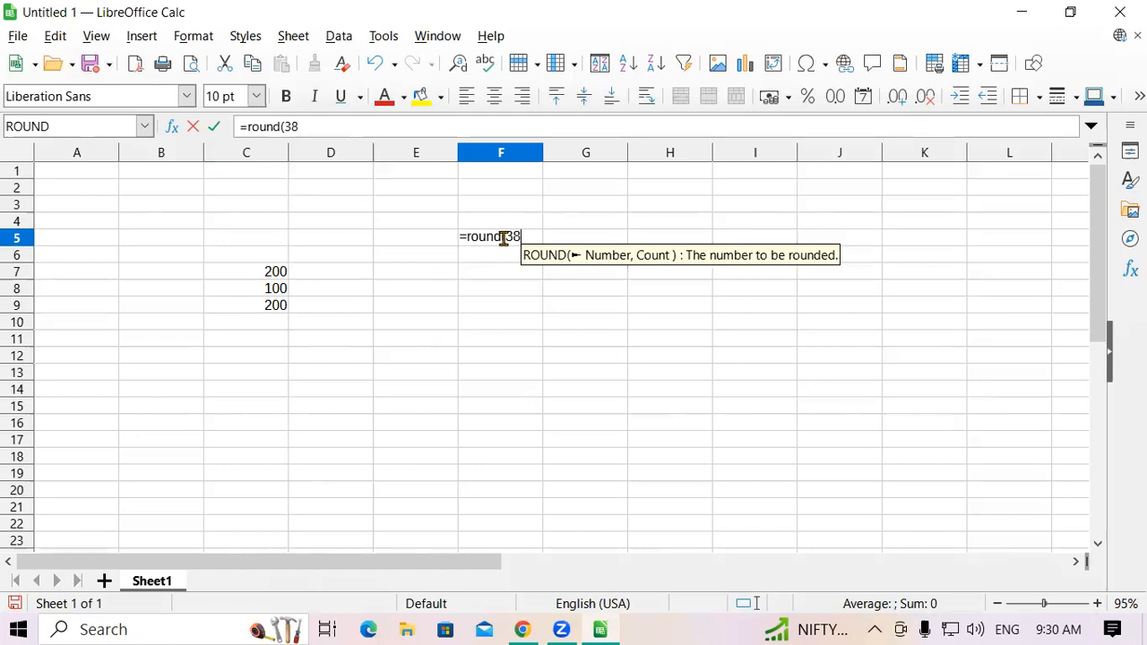
pyautogui.write('4')
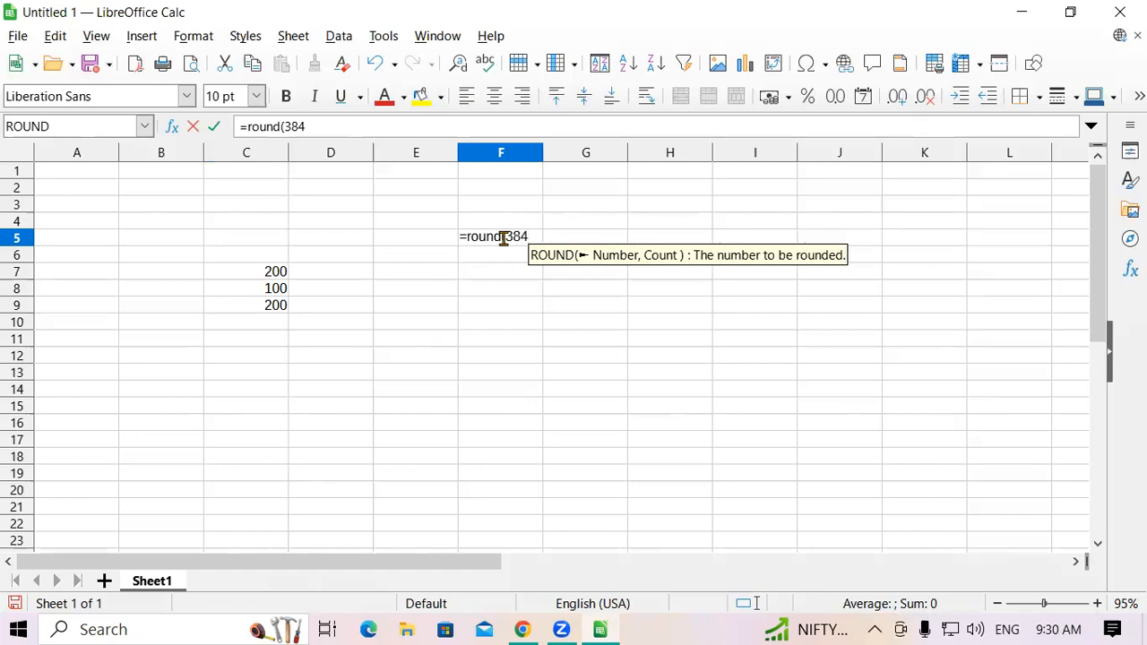
pyautogui.write('52')
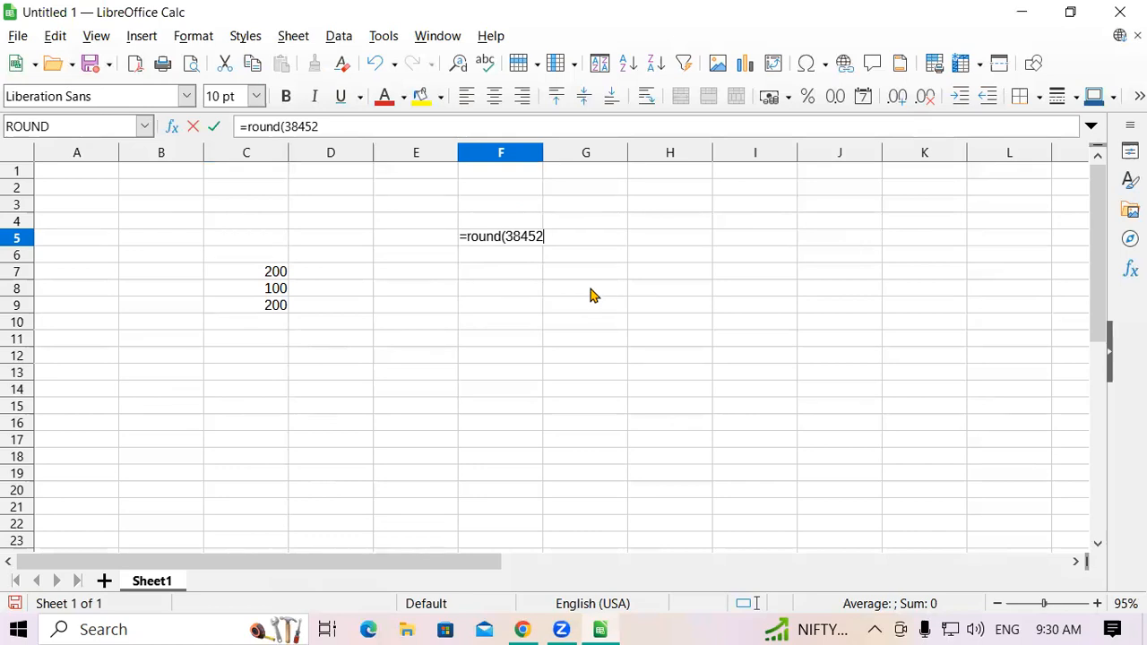
pyautogui.write(',')
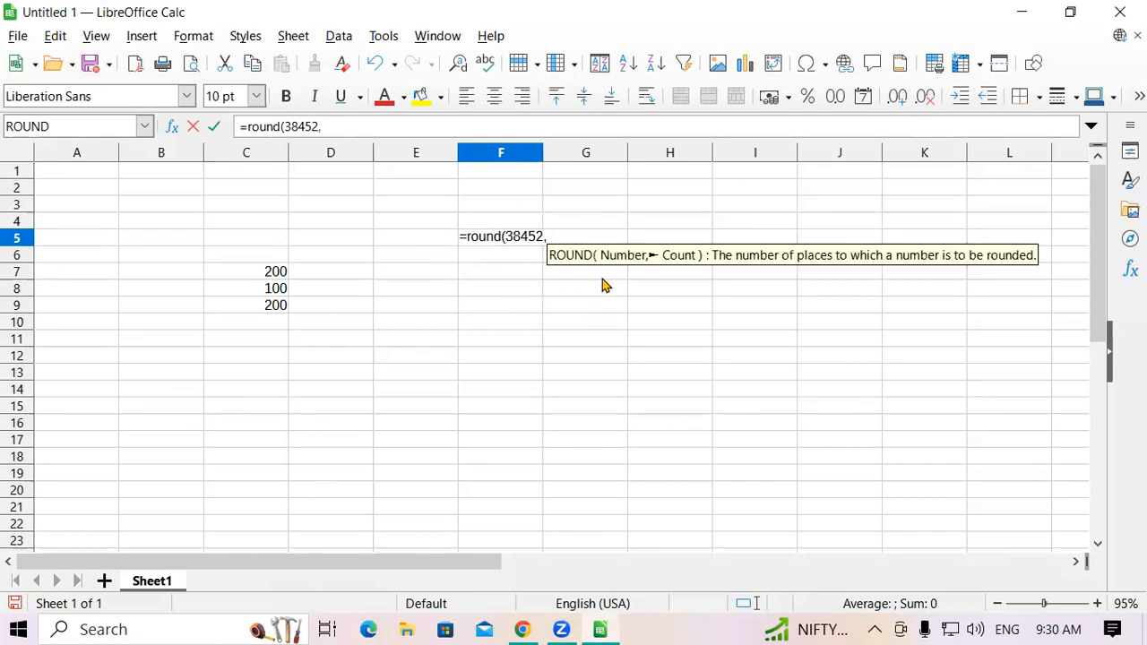
pyautogui.write('-')
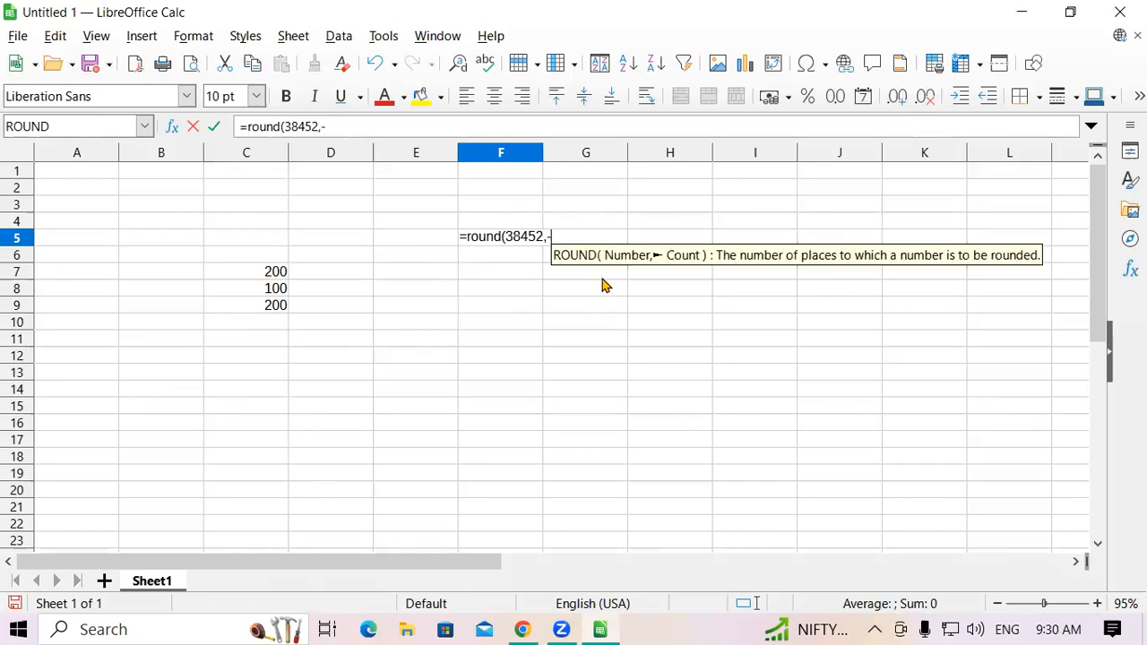
pyautogui.write('4')
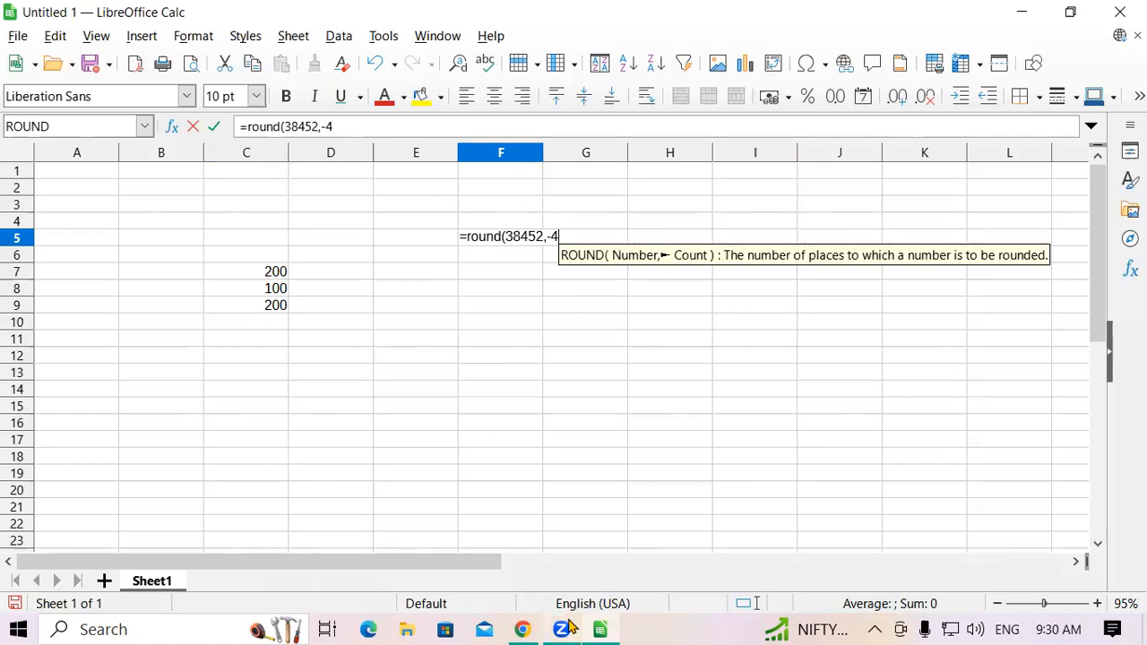
# - Handwrite 5000 with the 5 underlined above the sheet, and underline 8452 in the F5 formula
pyautogui.moveTo(723, 9)
pyautogui.mouseDown()
pyautogui.moveTo(715, 66)
pyautogui.moveTo(690, 90)
pyautogui.mouseUp()
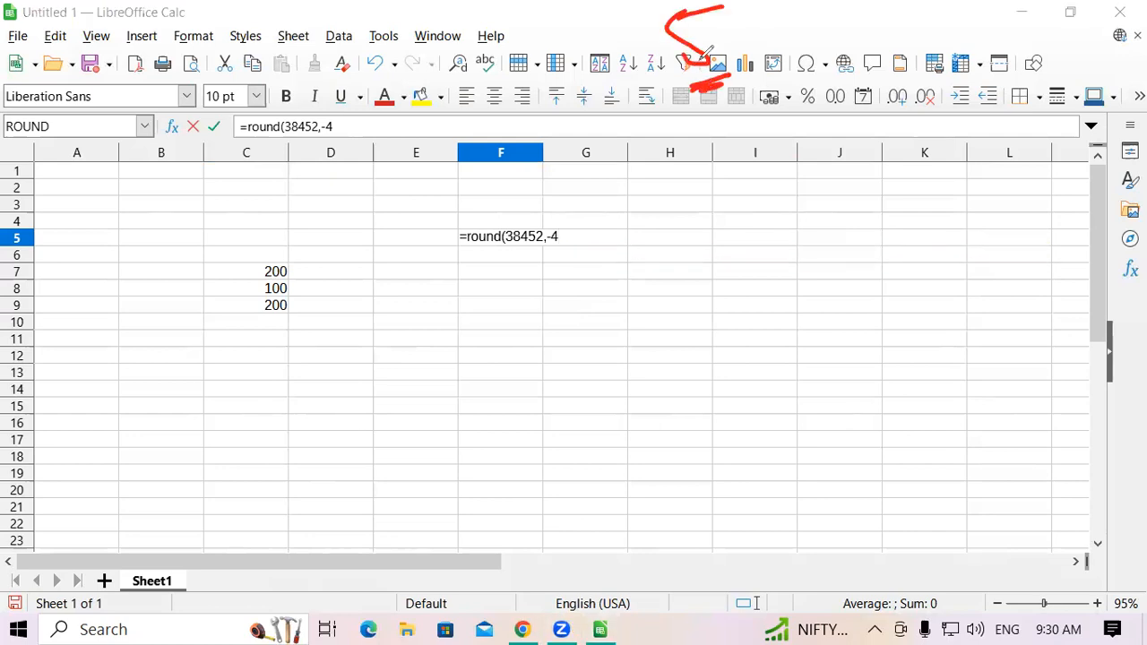
pyautogui.moveTo(744, 34)
pyautogui.mouseDown()
pyautogui.moveTo(787, 52)
pyautogui.moveTo(766, 27)
pyautogui.moveTo(801, 21)
pyautogui.mouseUp()
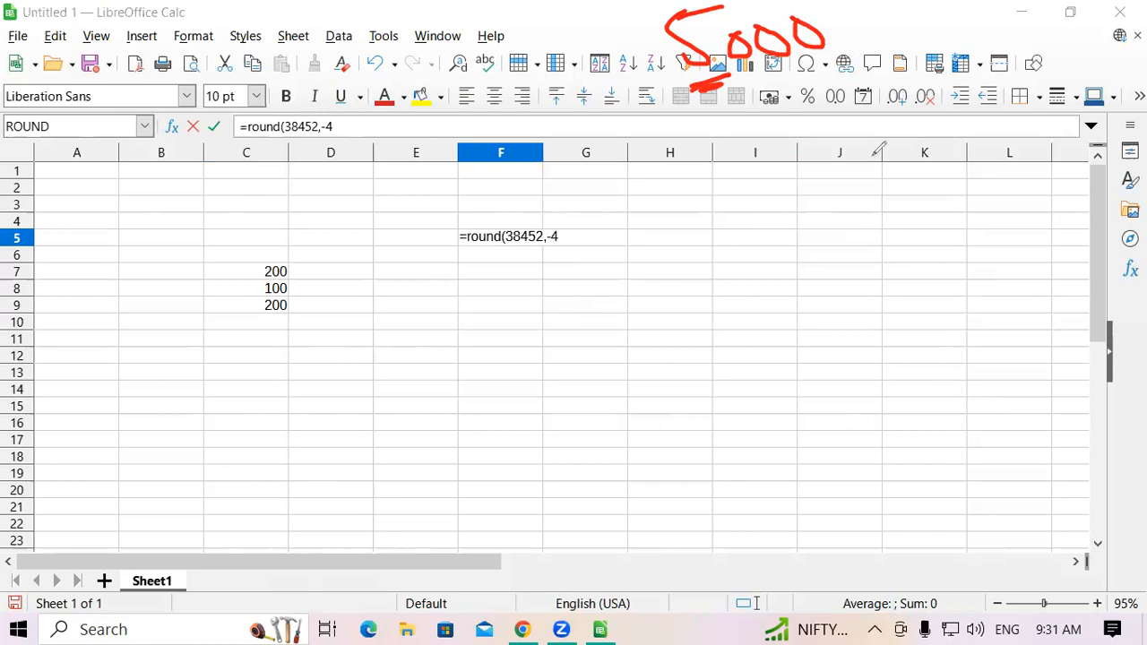
pyautogui.moveTo(514, 247); pyautogui.dragTo(542, 241)
# - Handwrite a 3 beside the F5 formula with a curved arrow leading back to it, and write 40000 beyond it
pyautogui.click(686, 226)
pyautogui.moveTo(685, 226); pyautogui.dragTo(691, 261)
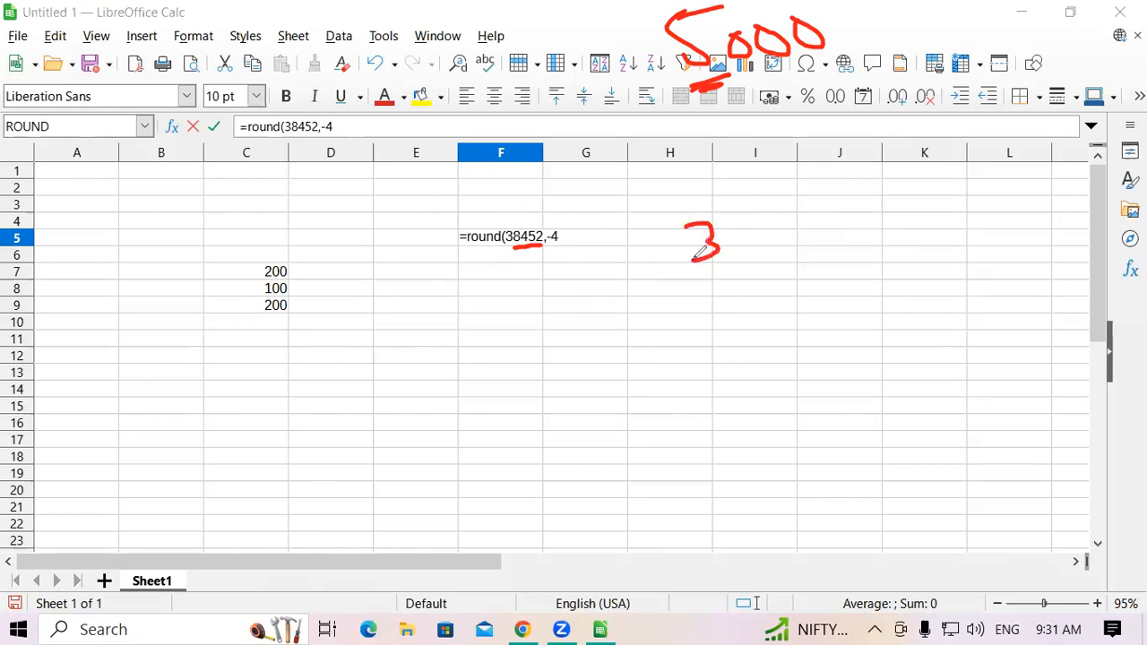
pyautogui.moveTo(783, 207)
pyautogui.mouseDown()
pyautogui.moveTo(733, 195)
pyautogui.moveTo(734, 215)
pyautogui.mouseUp()
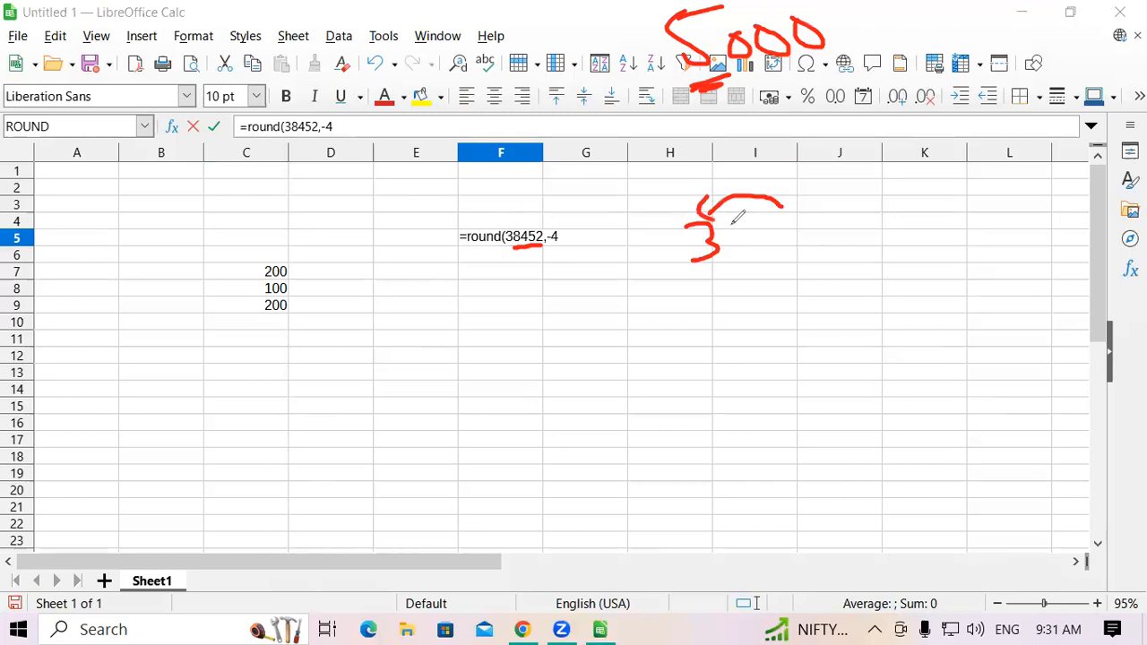
pyautogui.moveTo(869, 286)
pyautogui.mouseDown()
pyautogui.moveTo(824, 269)
pyautogui.moveTo(867, 264)
pyautogui.mouseUp()
pyautogui.moveTo(917, 235)
pyautogui.mouseDown()
pyautogui.moveTo(967, 204)
pyautogui.moveTo(966, 240)
pyautogui.mouseUp()
pyautogui.moveTo(988, 201)
pyautogui.mouseDown()
pyautogui.moveTo(1005, 219)
pyautogui.moveTo(985, 202)
pyautogui.mouseUp()
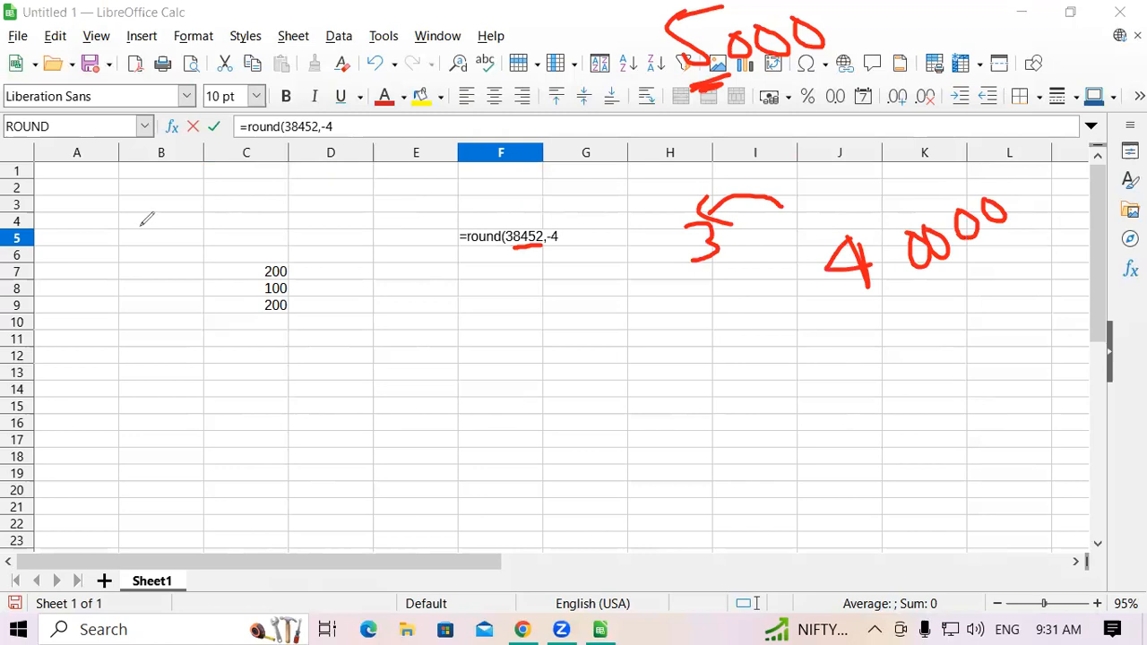
# - Clear the annotations and complete the F5 formula as =round(38452,-4)
pyautogui.click(590, 242)
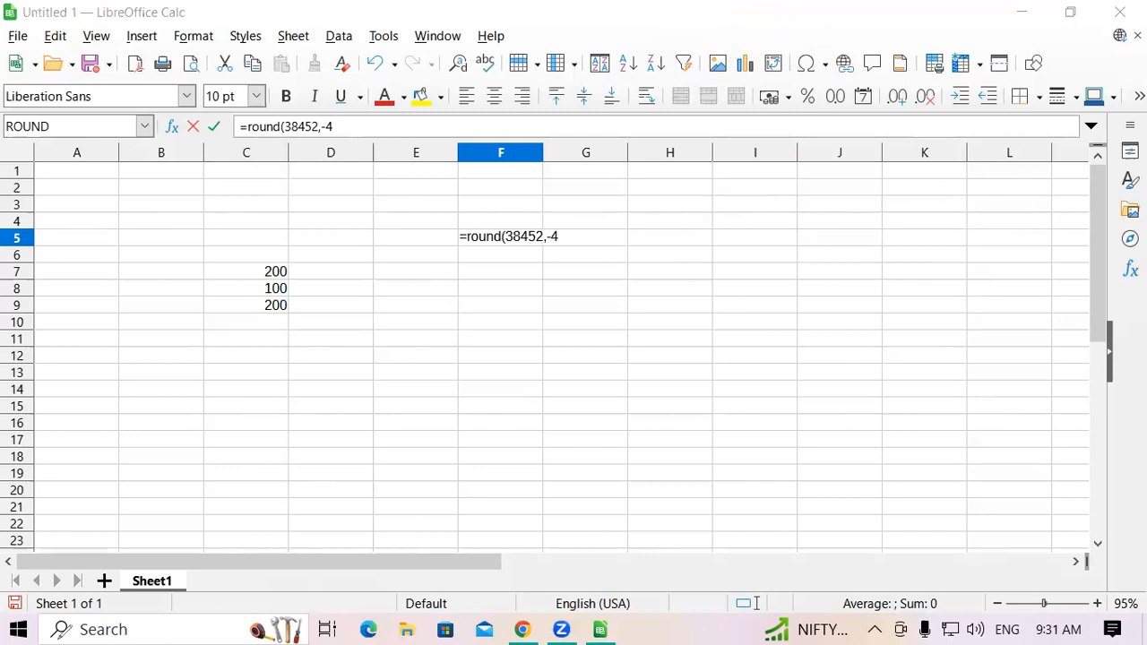
pyautogui.click(583, 239)
pyautogui.write(')')
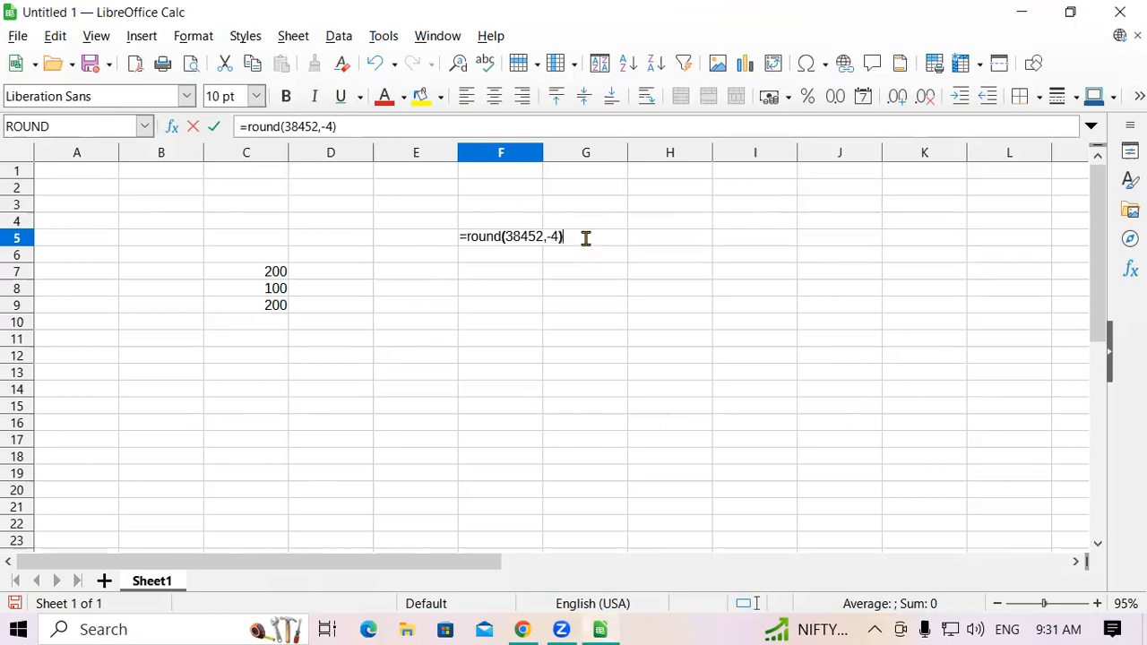
pyautogui.press('Return')
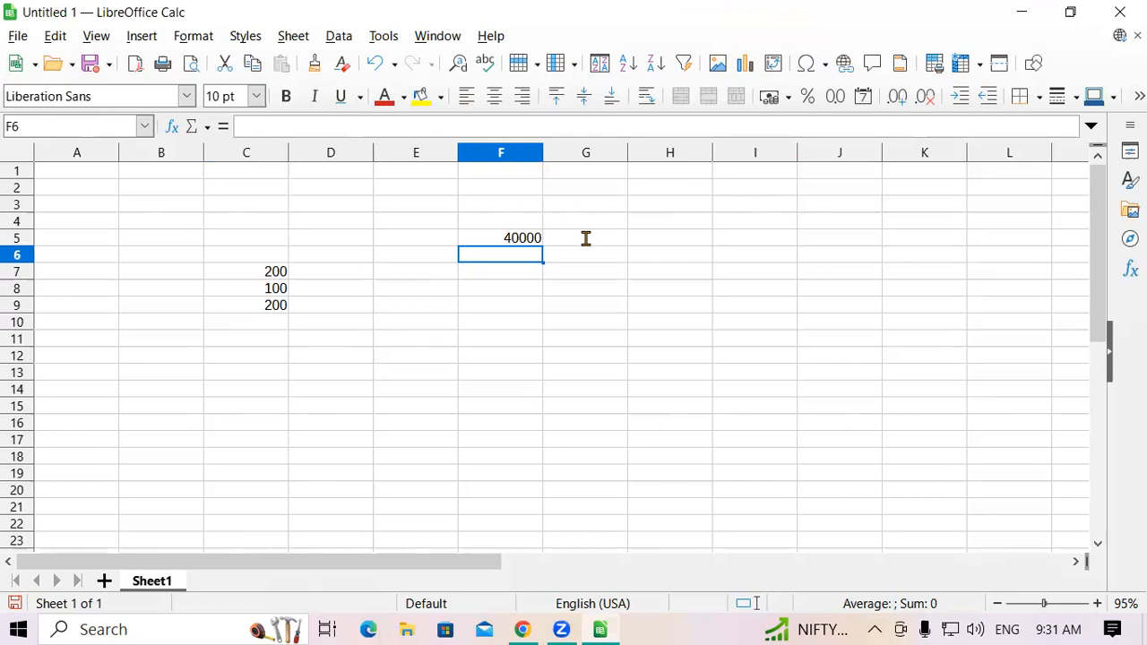
# - Begin a formula in cell F6 as =round(8352,-3) and leave it in edit mode
pyautogui.write('=ro')
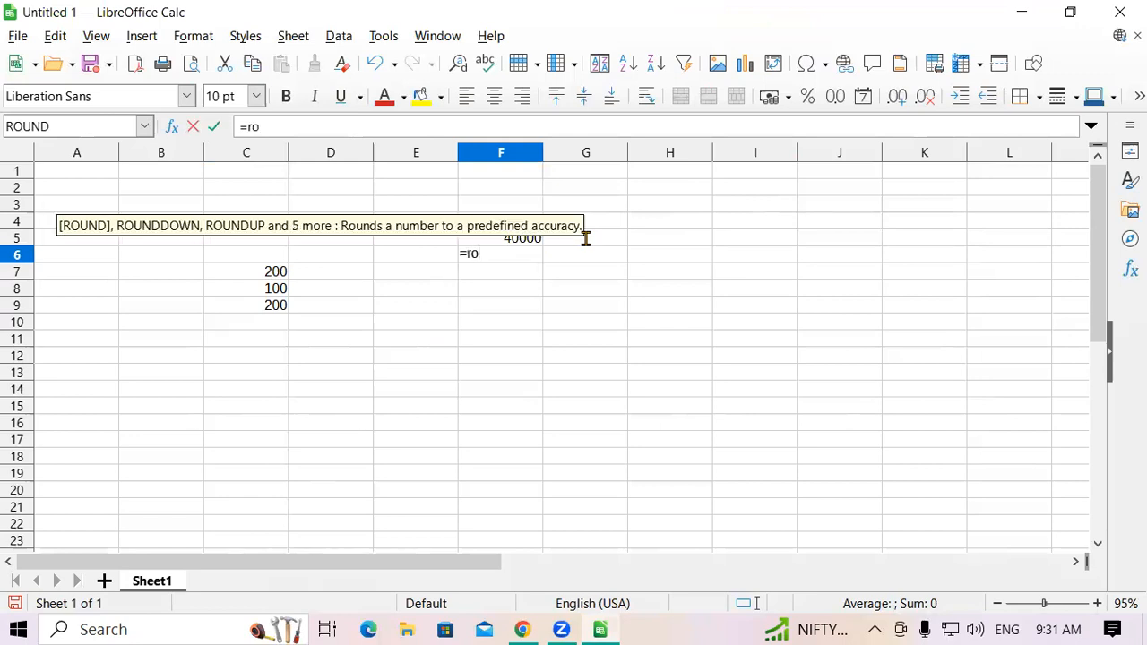
pyautogui.write('und(')
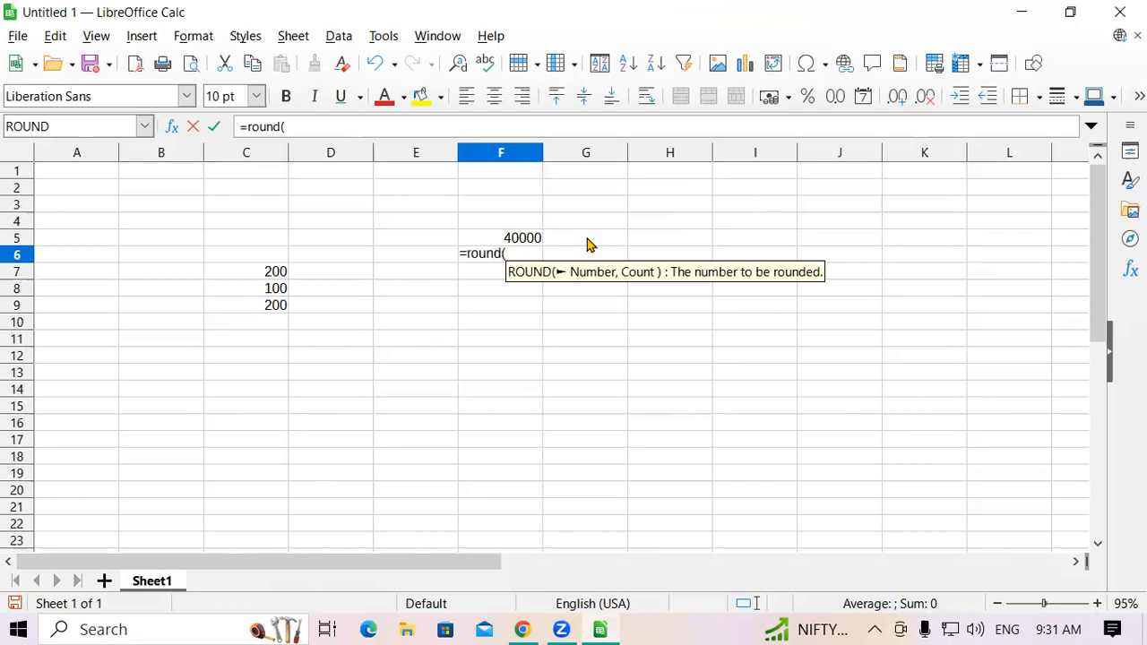
pyautogui.write('8')
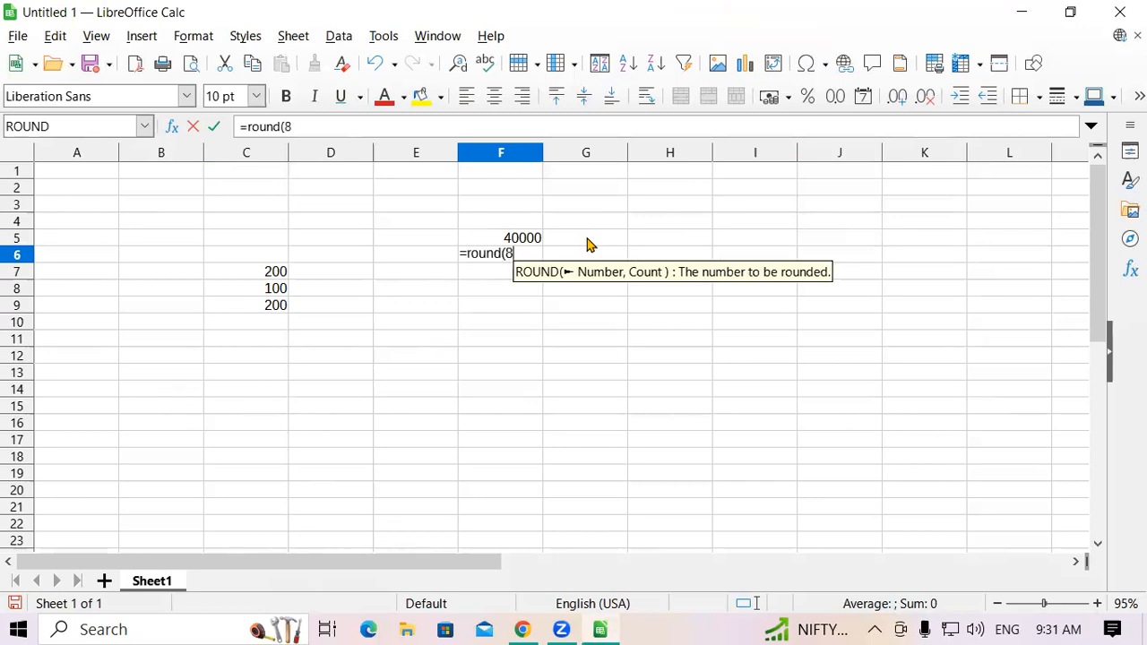
pyautogui.write('352')
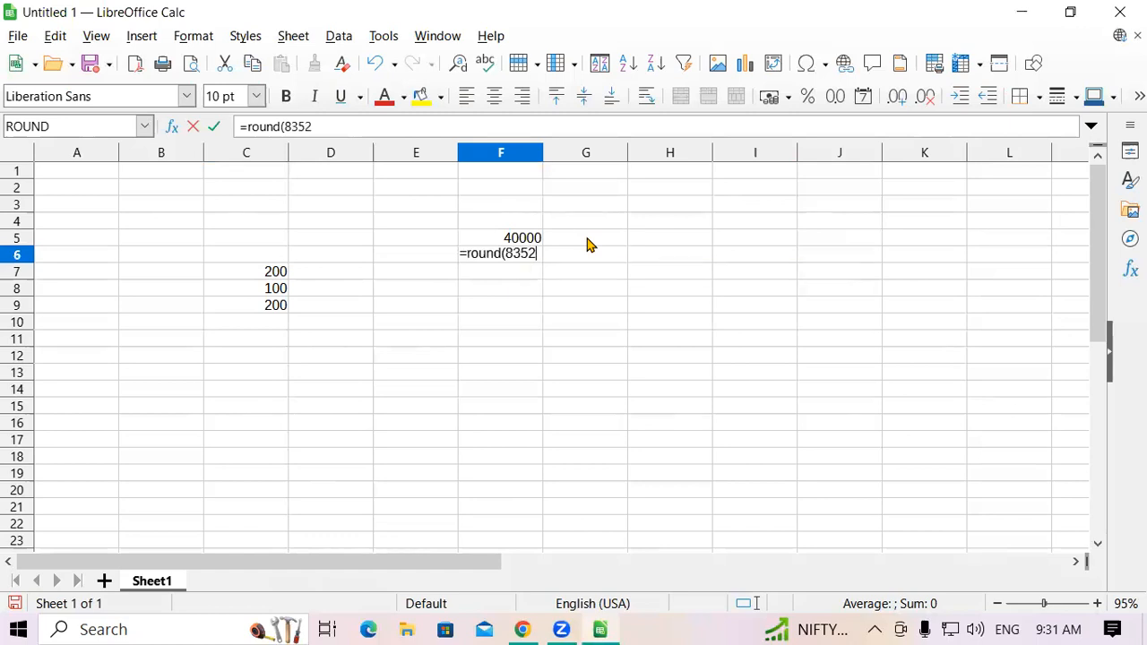
pyautogui.write(',-')
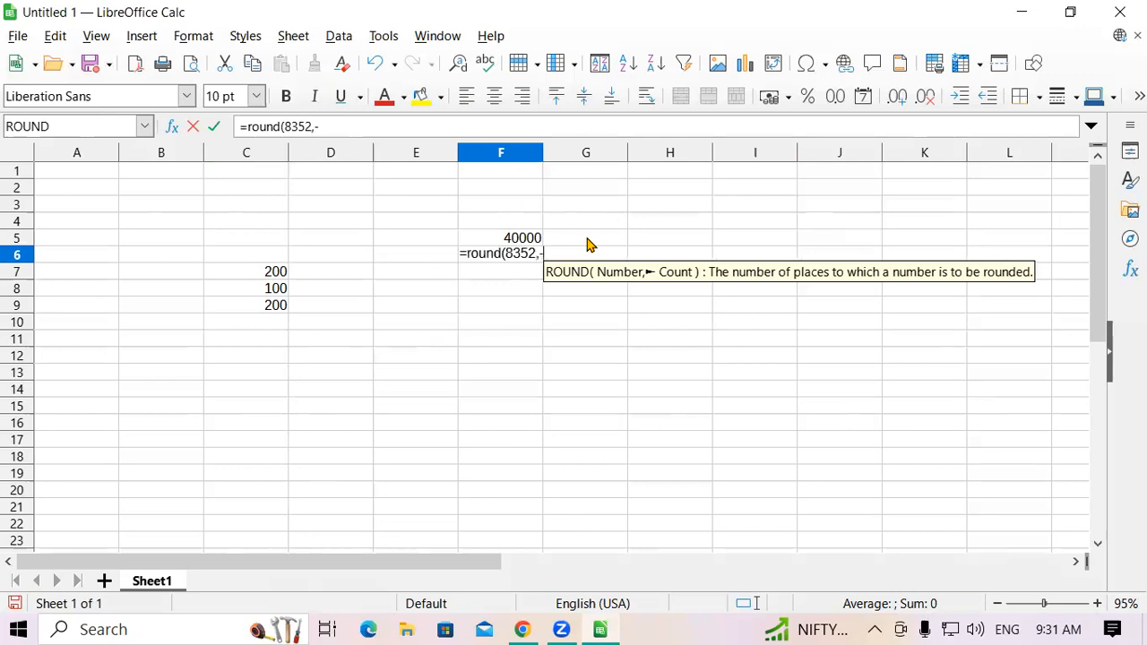
pyautogui.write('3)')
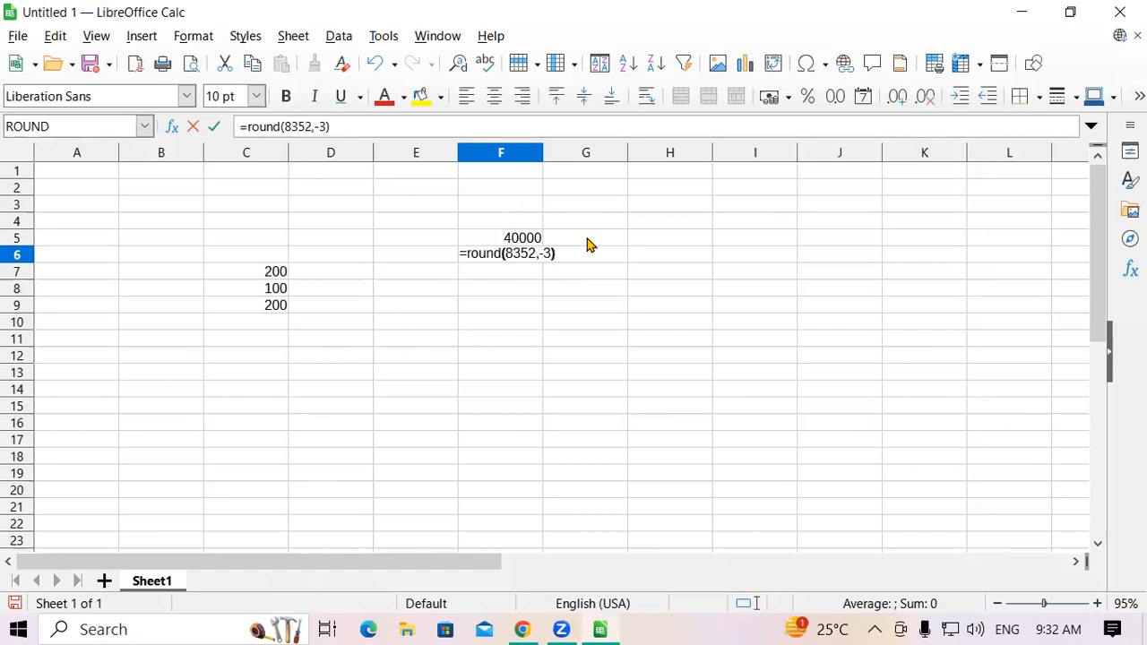
# - Change the rounding count in the open F6 formula to -2, leaving the closing bracket off
pyautogui.press('BackSpace')
pyautogui.press('BackSpace')
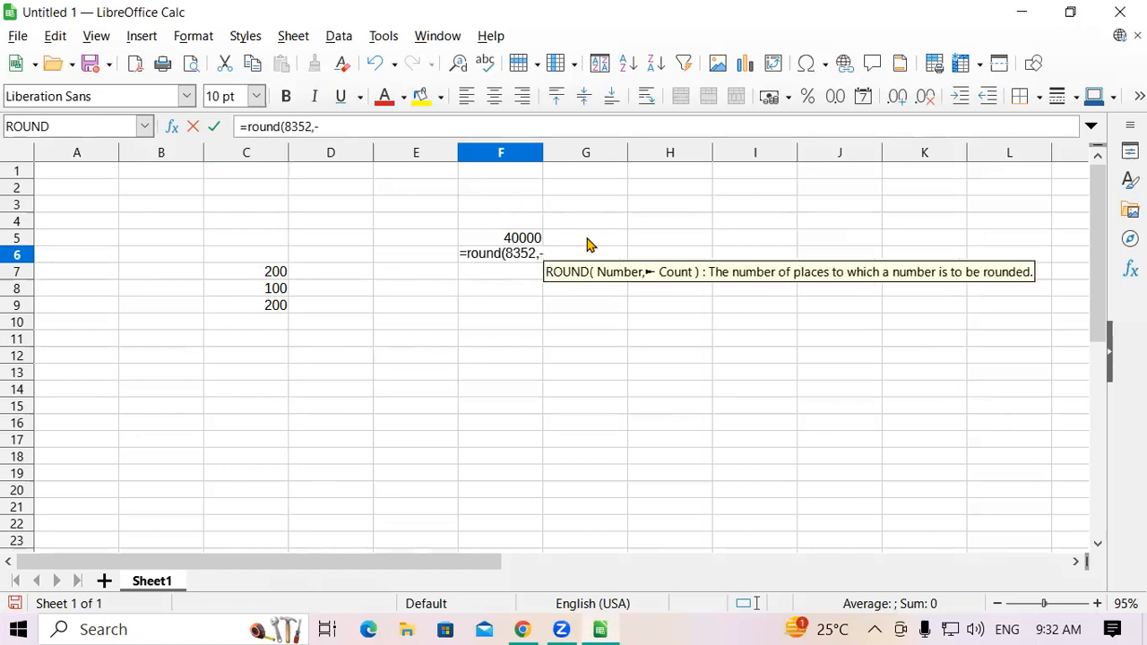
pyautogui.write('2')
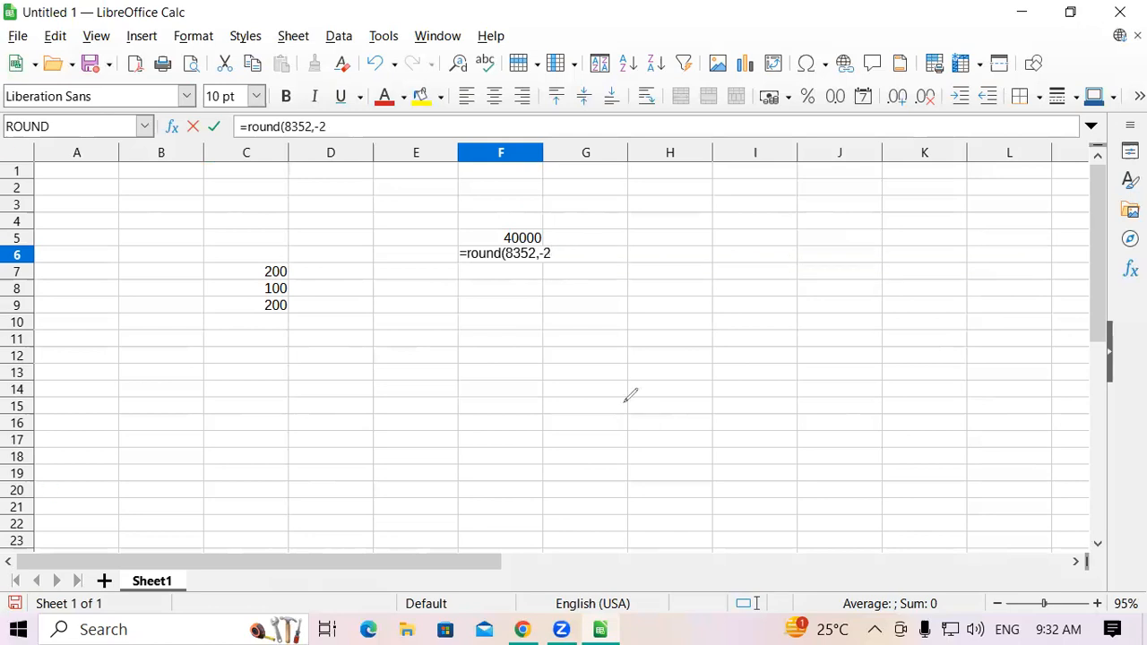
# - Handwrite 83 and 52 as separate groups below the formula, with 50 above them and a curved arrow from 50 down toward 52
pyautogui.moveTo(594, 388)
pyautogui.mouseDown()
pyautogui.moveTo(687, 415)
pyautogui.moveTo(658, 431)
pyautogui.mouseUp()
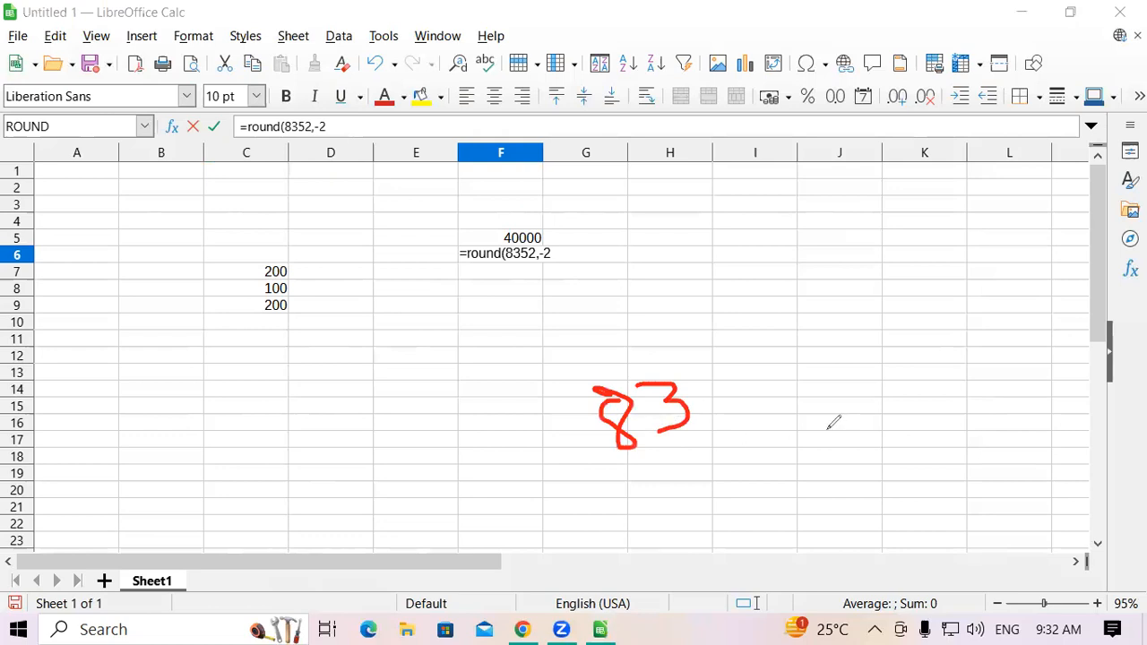
pyautogui.moveTo(766, 359)
pyautogui.mouseDown()
pyautogui.moveTo(812, 341)
pyautogui.moveTo(793, 373)
pyautogui.moveTo(800, 394)
pyautogui.mouseUp()
pyautogui.moveTo(829, 343); pyautogui.dragTo(870, 375)
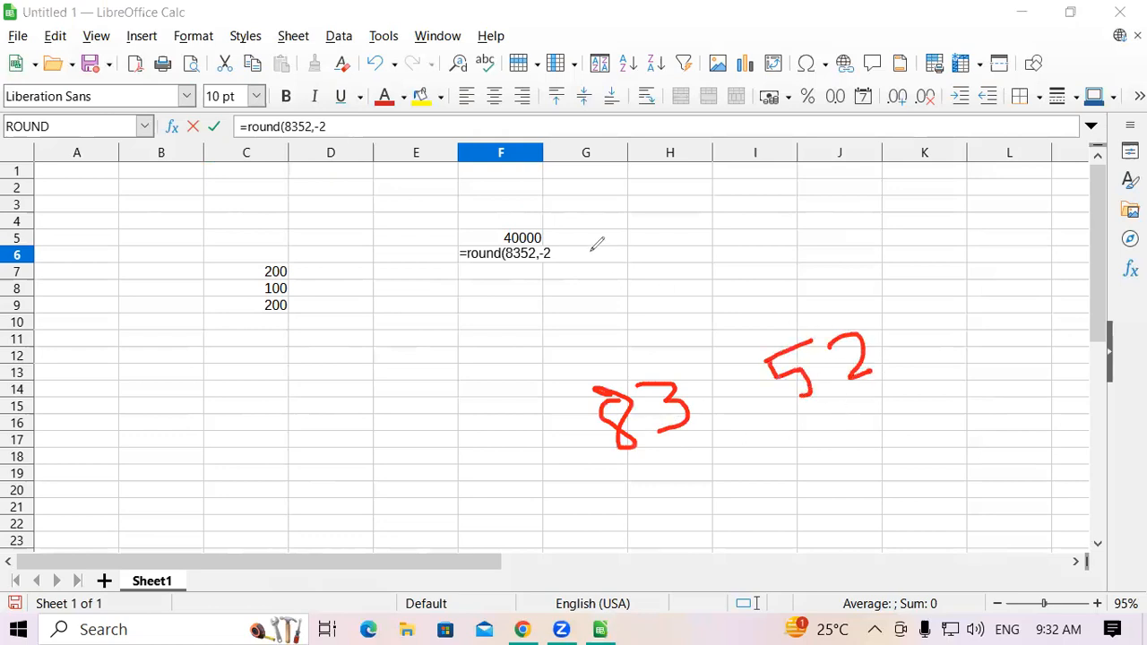
pyautogui.moveTo(861, 166)
pyautogui.mouseDown()
pyautogui.moveTo(837, 172)
pyautogui.moveTo(845, 215)
pyautogui.moveTo(915, 154)
pyautogui.moveTo(899, 167)
pyautogui.mouseUp()
pyautogui.moveTo(914, 238)
pyautogui.mouseDown()
pyautogui.moveTo(938, 291)
pyautogui.moveTo(891, 394)
pyautogui.moveTo(928, 398)
pyautogui.mouseUp()
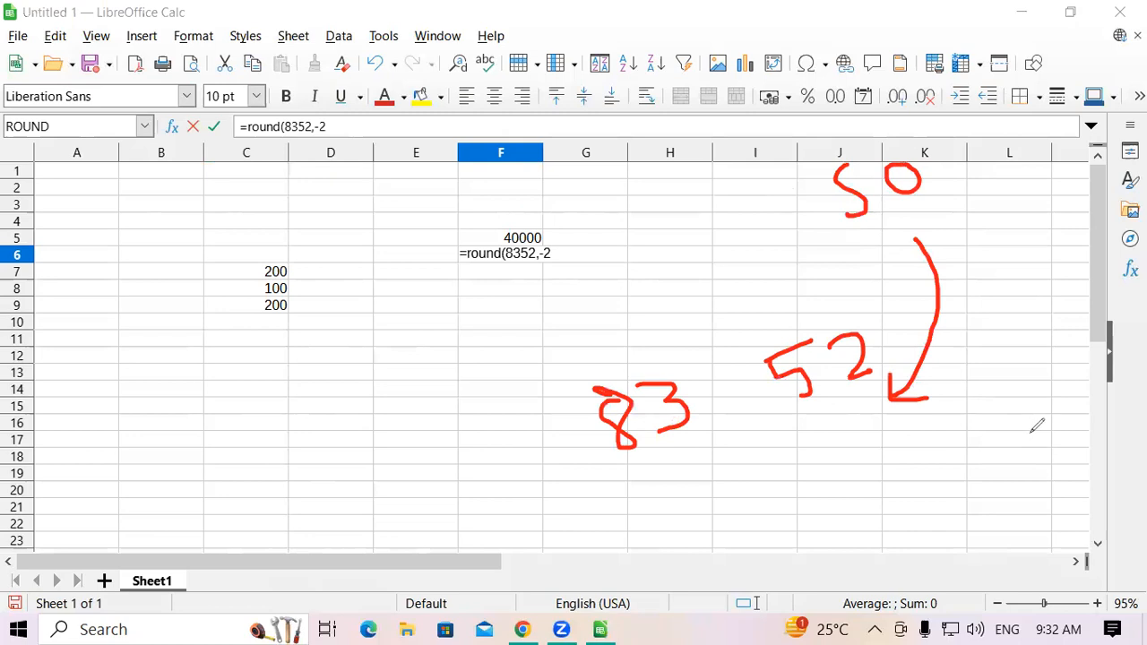
# - Draw a curved arrow from the handwritten 52 back to 83, and handwrite 8400 beside the F6 formula
pyautogui.moveTo(584, 264)
pyautogui.mouseDown()
pyautogui.moveTo(567, 309)
pyautogui.moveTo(574, 267)
pyautogui.mouseUp()
pyautogui.moveTo(810, 309)
pyautogui.mouseDown()
pyautogui.moveTo(762, 289)
pyautogui.moveTo(670, 370)
pyautogui.moveTo(686, 362)
pyautogui.mouseUp()
pyautogui.click(663, 351)
pyautogui.moveTo(616, 252)
pyautogui.mouseDown()
pyautogui.moveTo(614, 299)
pyautogui.moveTo(634, 278)
pyautogui.mouseUp()
pyautogui.moveTo(684, 249); pyautogui.dragTo(708, 245)
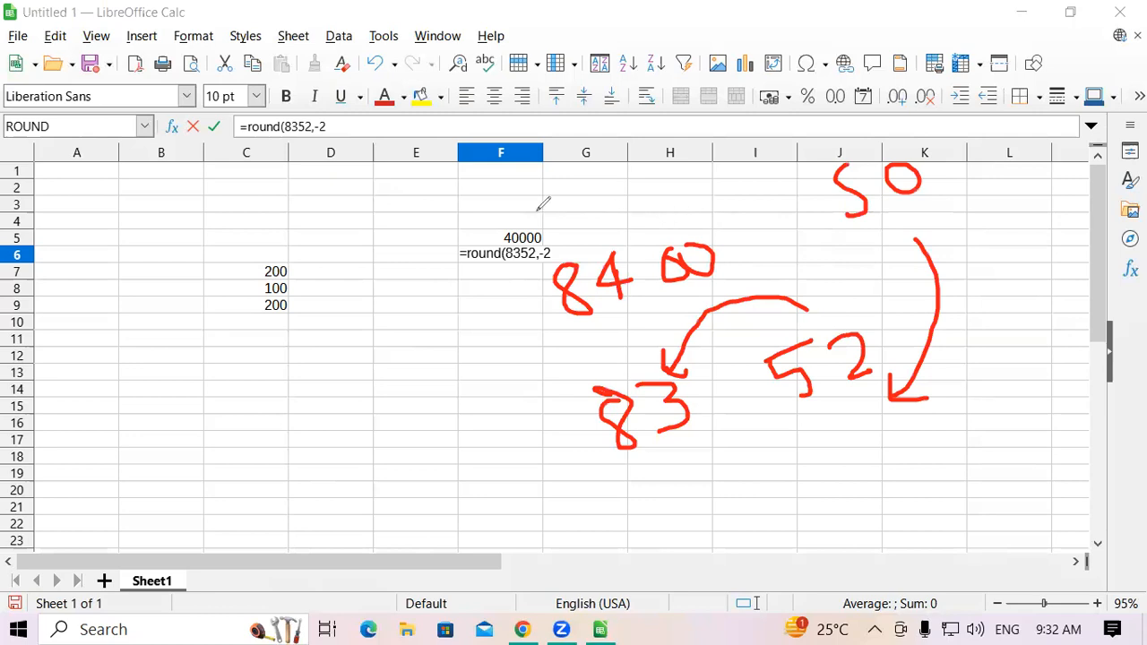
# - Clear the annotations and complete the F6 formula as =round(8352,-2)
pyautogui.click(146, 401)
pyautogui.click(563, 253)
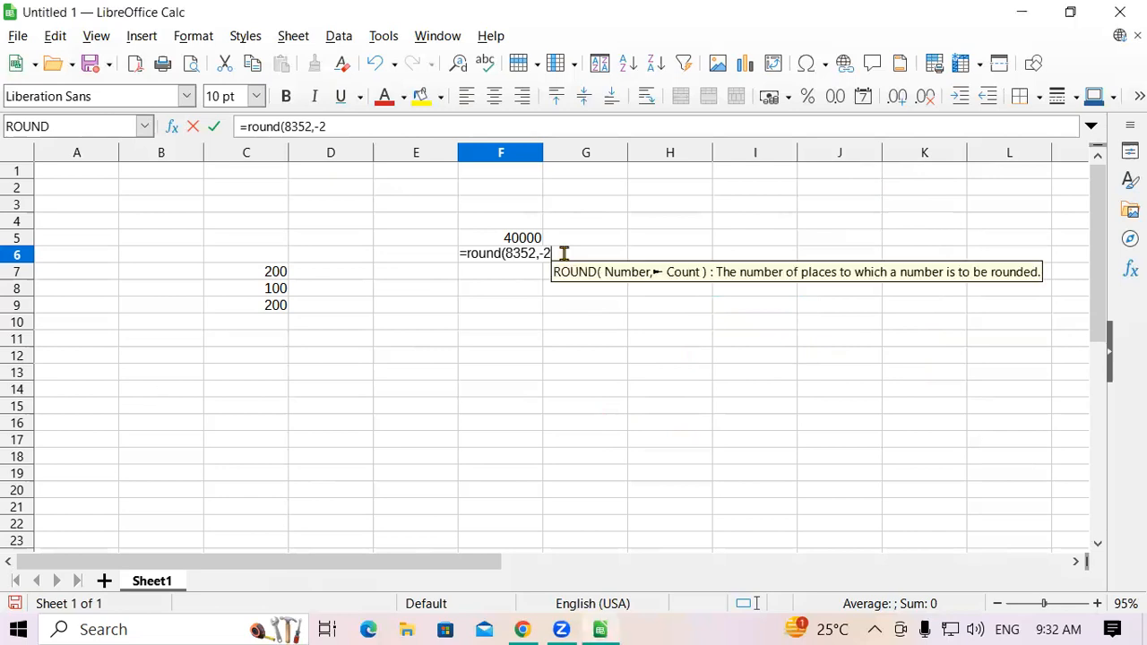
pyautogui.write(')')
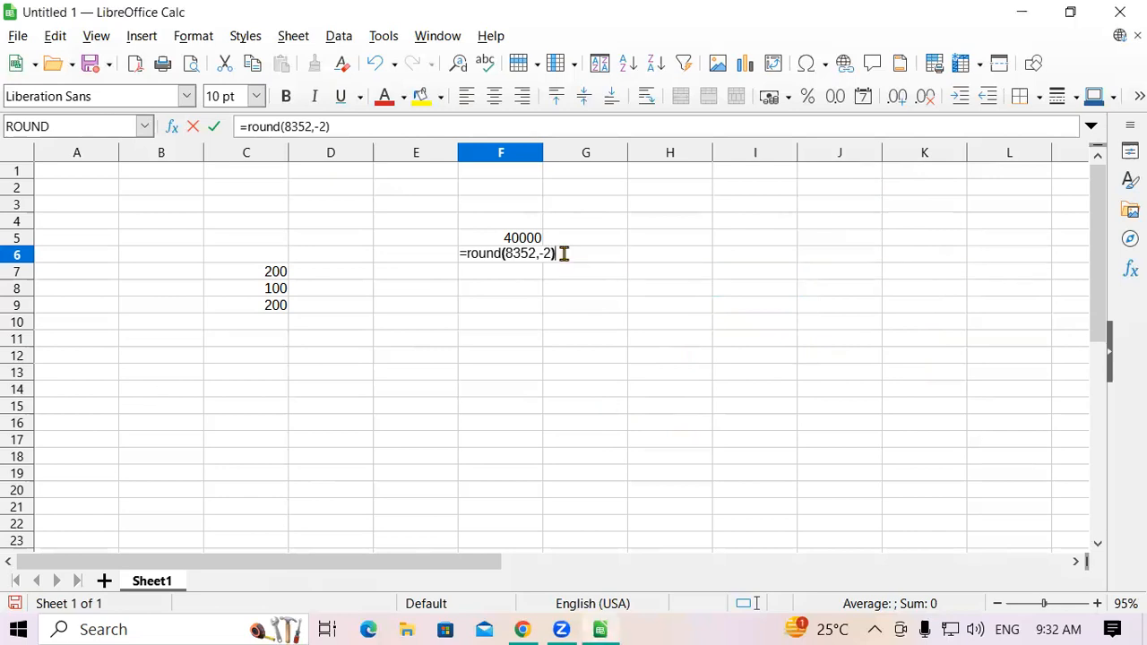
pyautogui.press('Return')
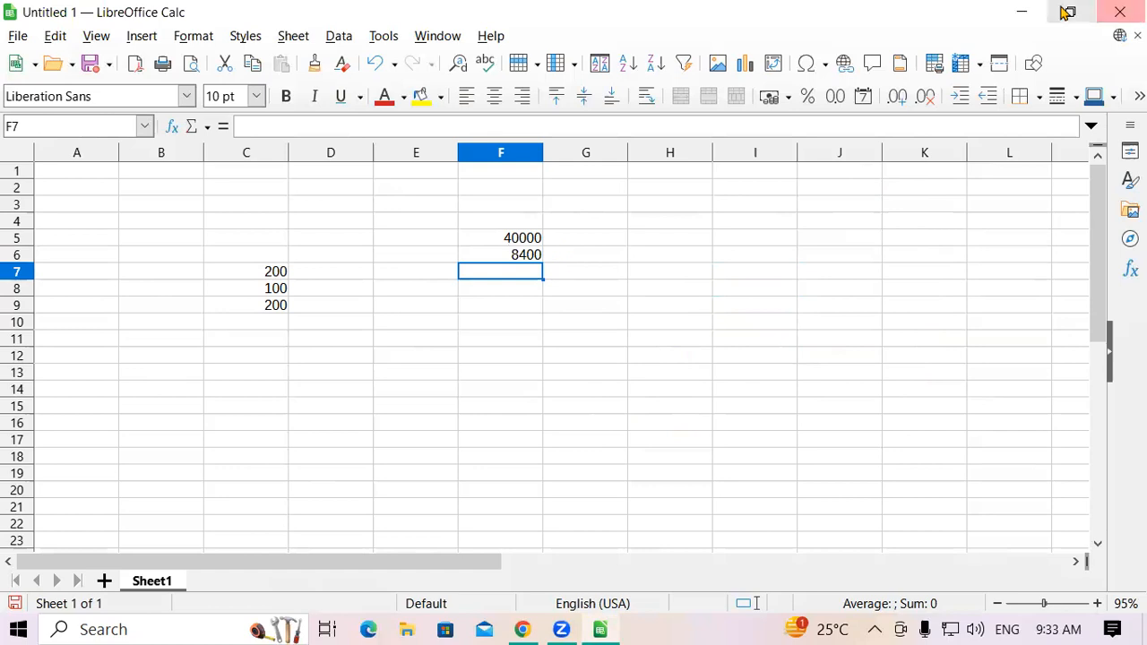
# - Minimize the spreadsheet and open the Word document Q LIBRE WRITER from New folder inside CCC JULY-AUG on drive E
pyautogui.click(1022, 13)
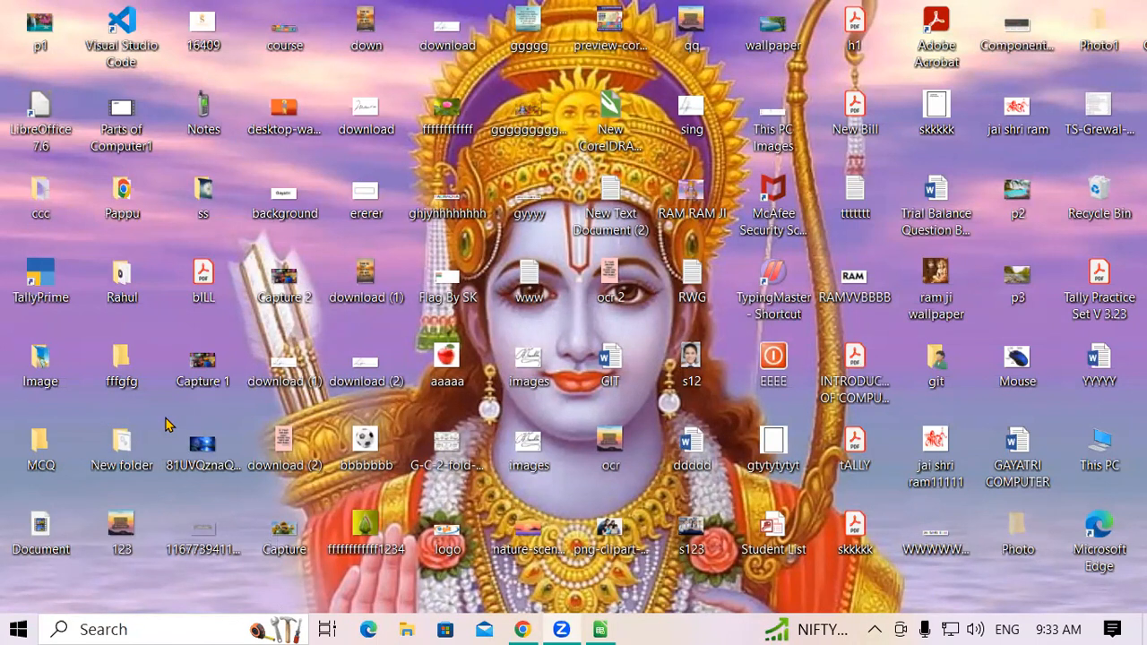
pyautogui.press('super+e')
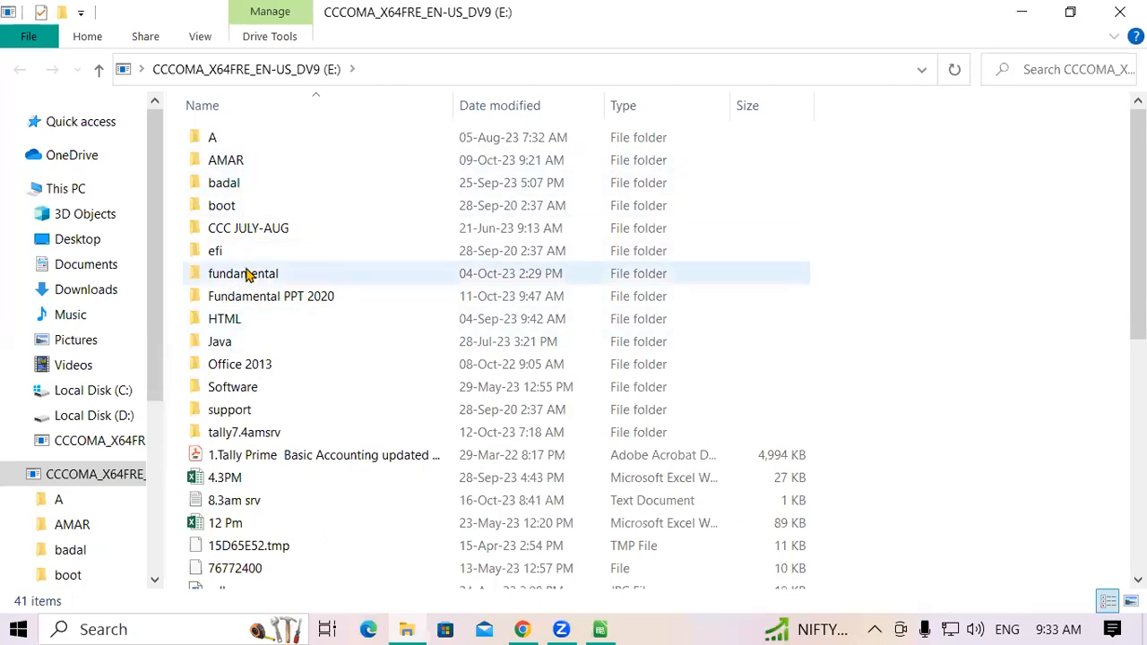
pyautogui.doubleClick(314, 237)
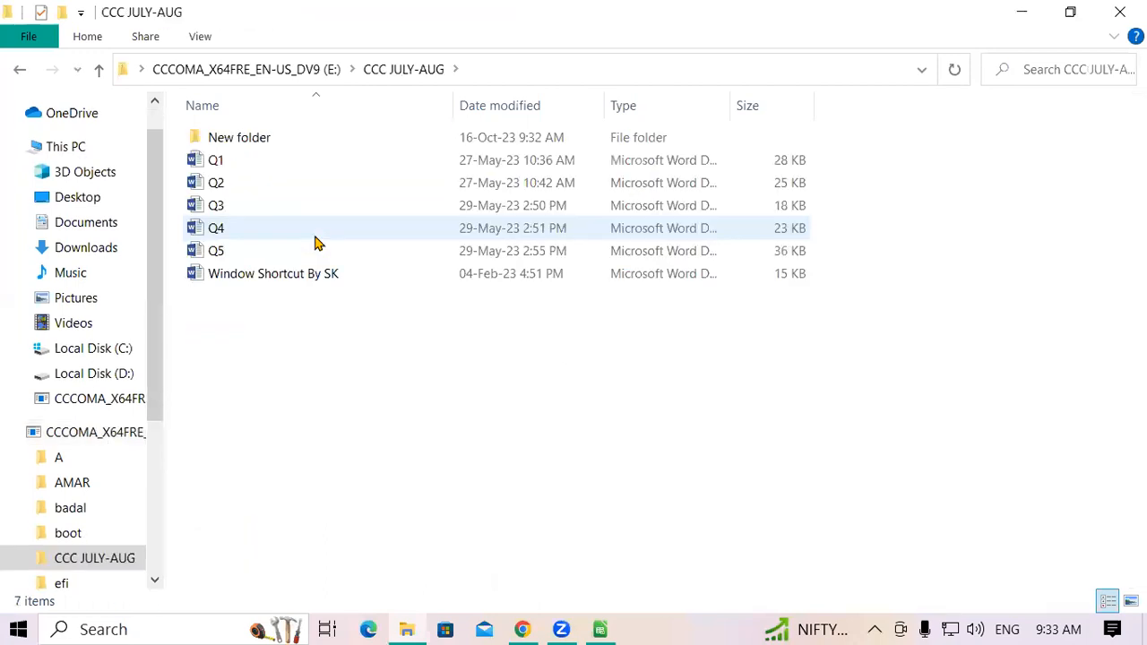
pyautogui.doubleClick(243, 143)
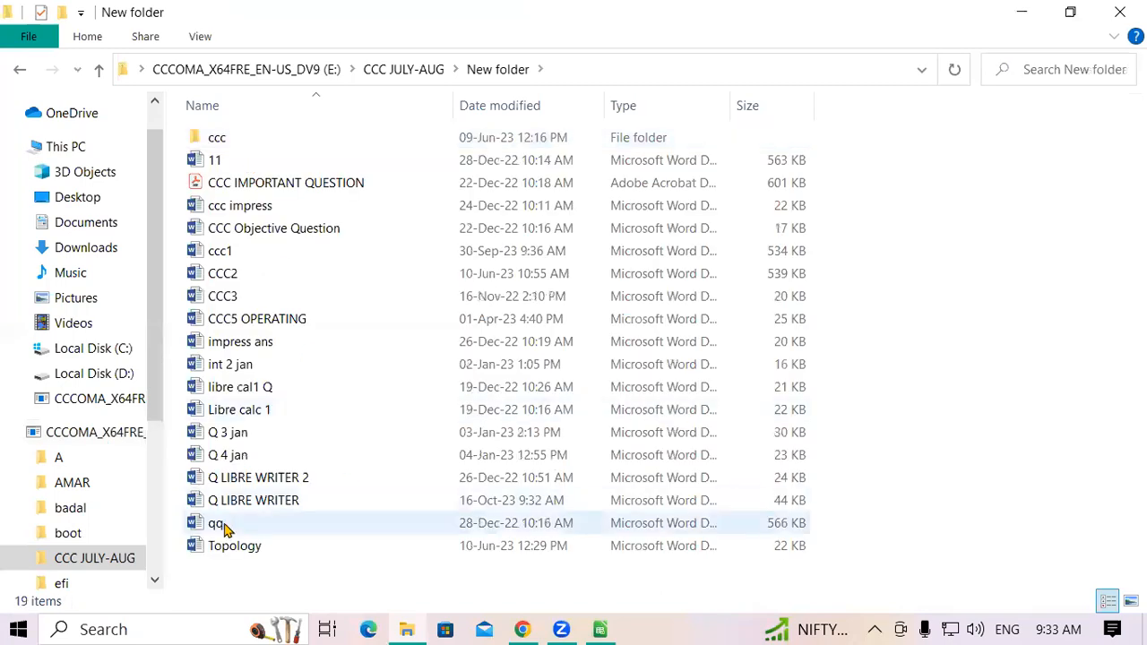
pyautogui.click(240, 505)
pyautogui.doubleClick(240, 505)
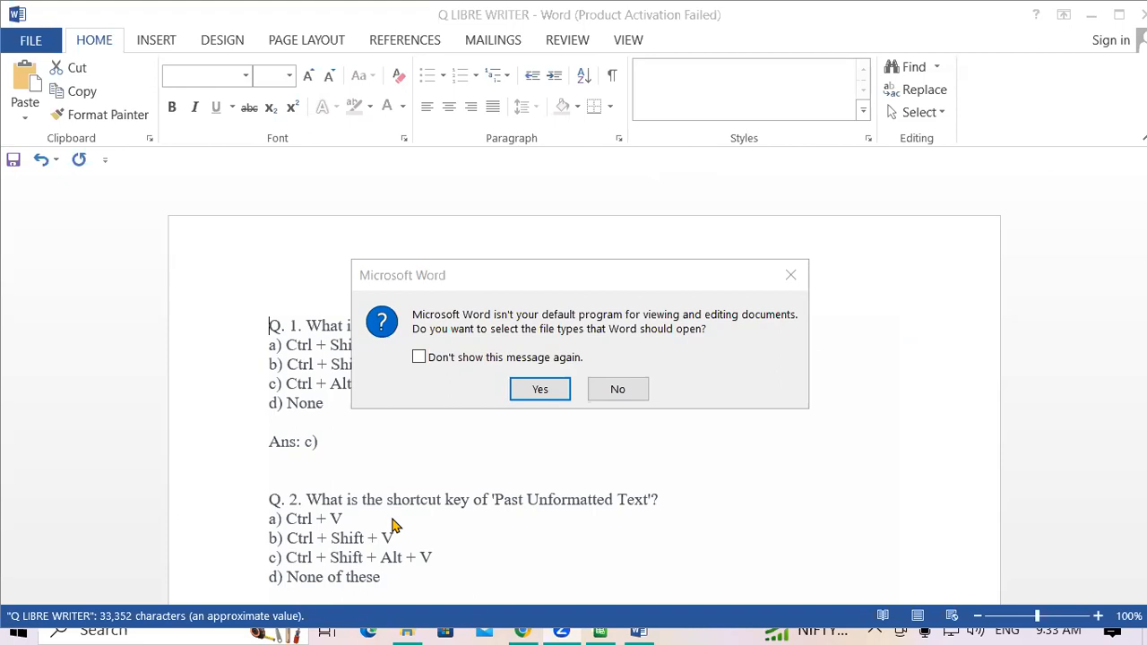
# - Dismiss the default-program question and the Office activation wizard in Word
pyautogui.click(793, 277)
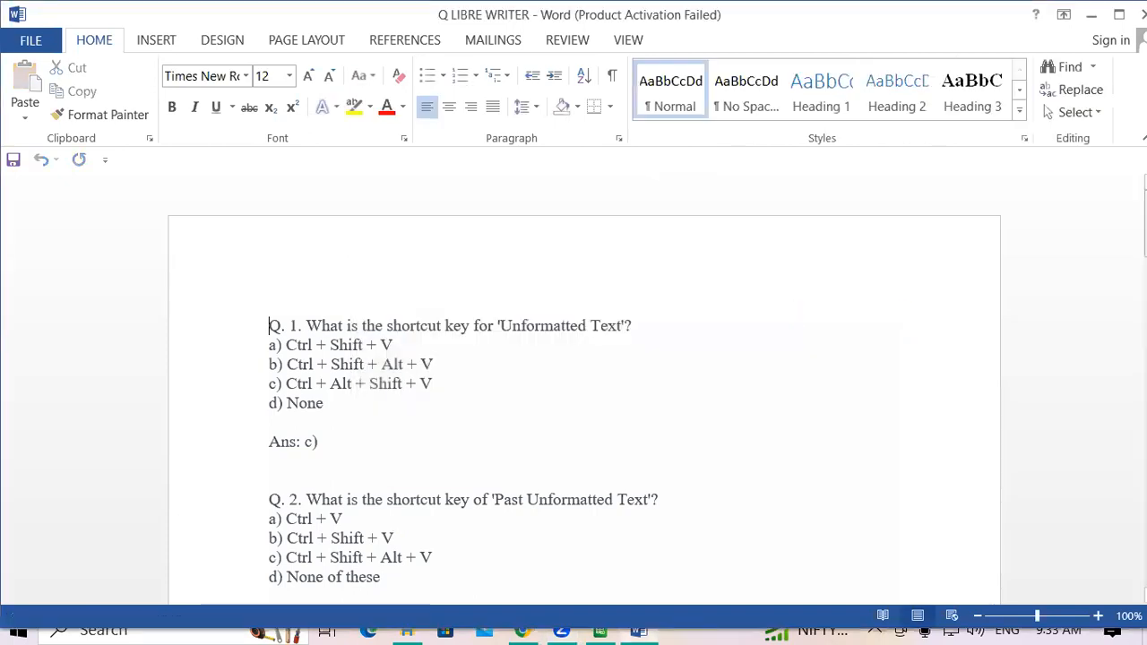
pyautogui.click(778, 358)
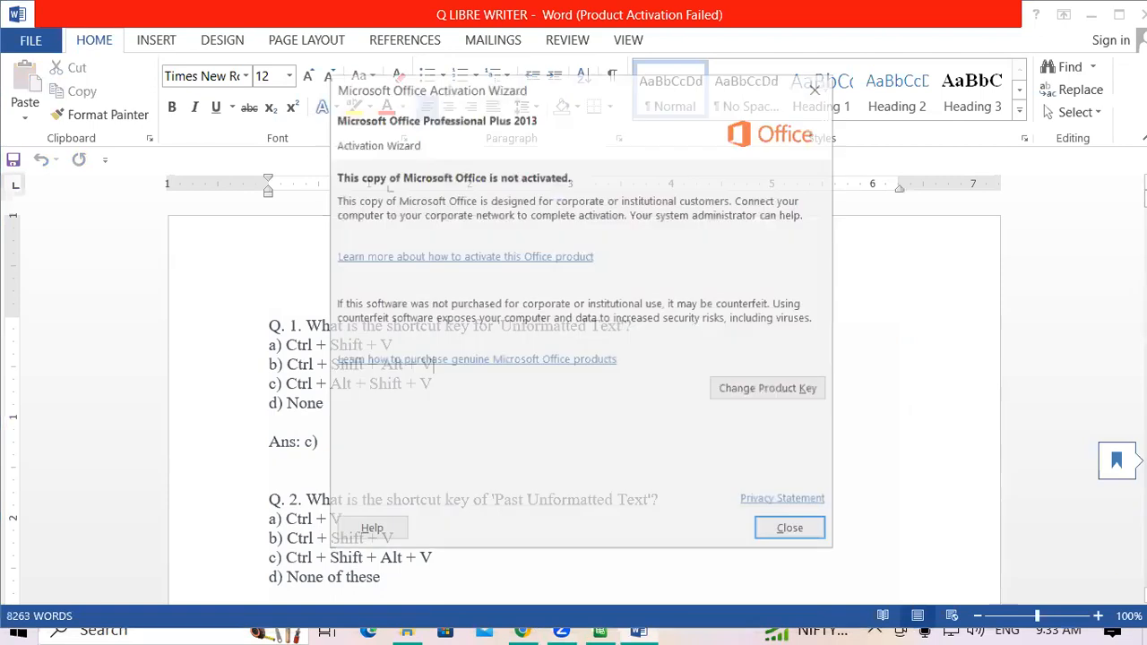
pyautogui.click(814, 91)
# - Locate the start of the LibreOffice Calc questions in the document and look over the first few
pyautogui.moveTo(1144, 198); pyautogui.dragTo(1144, 461)
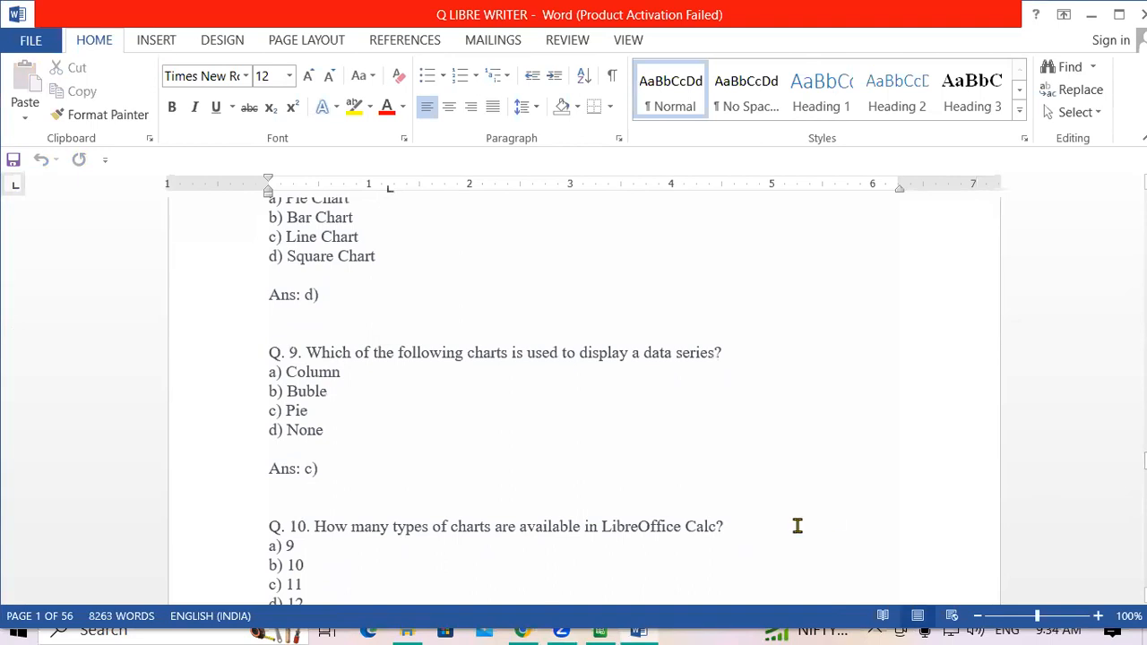
pyautogui.scroll(7, 795, 525)
pyautogui.scroll(15, 795, 525)
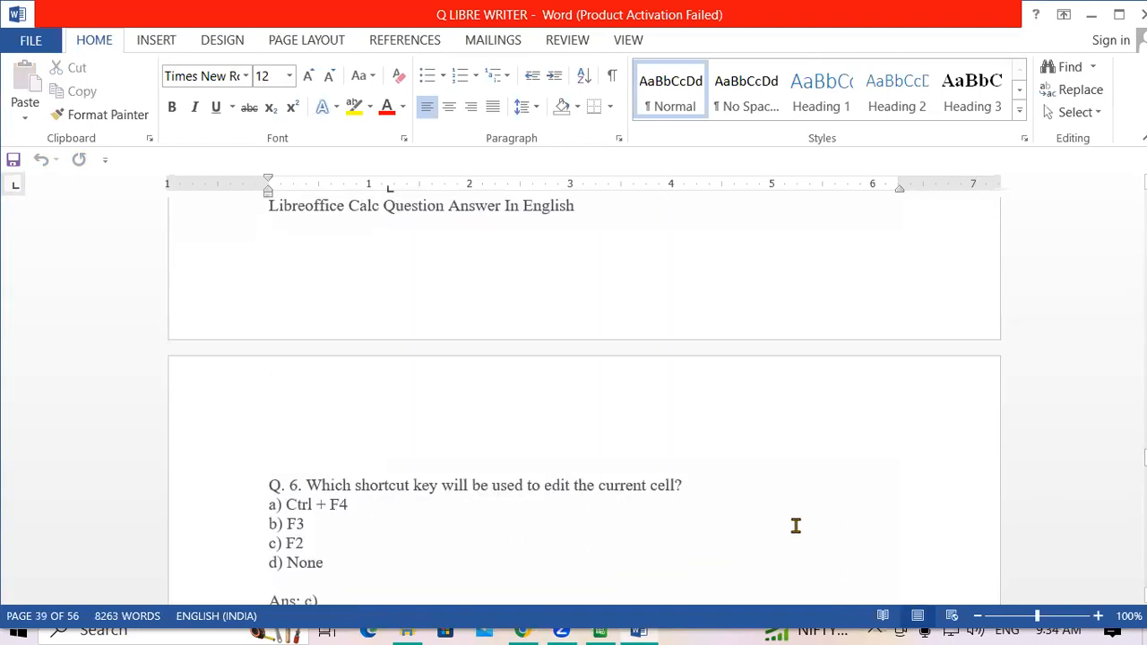
pyautogui.scroll(1, 806, 515)
pyautogui.scroll(-3, 814, 504)
pyautogui.scroll(4, 819, 495)
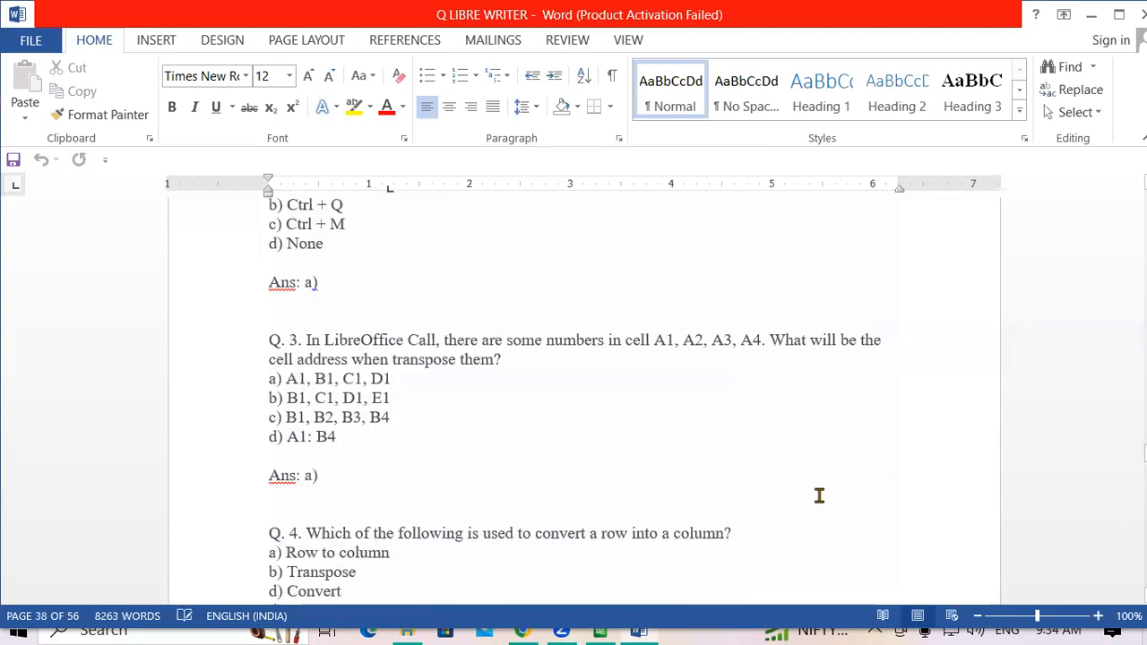
pyautogui.scroll(4, 819, 496)
pyautogui.scroll(-8, 819, 496)
# - Look through the LibreOffice Calc exam questions from Q. 3 to Q. 41, including the AVERAGE, SUM and Ceiling formula questions
pyautogui.scroll(-20, 819, 495)
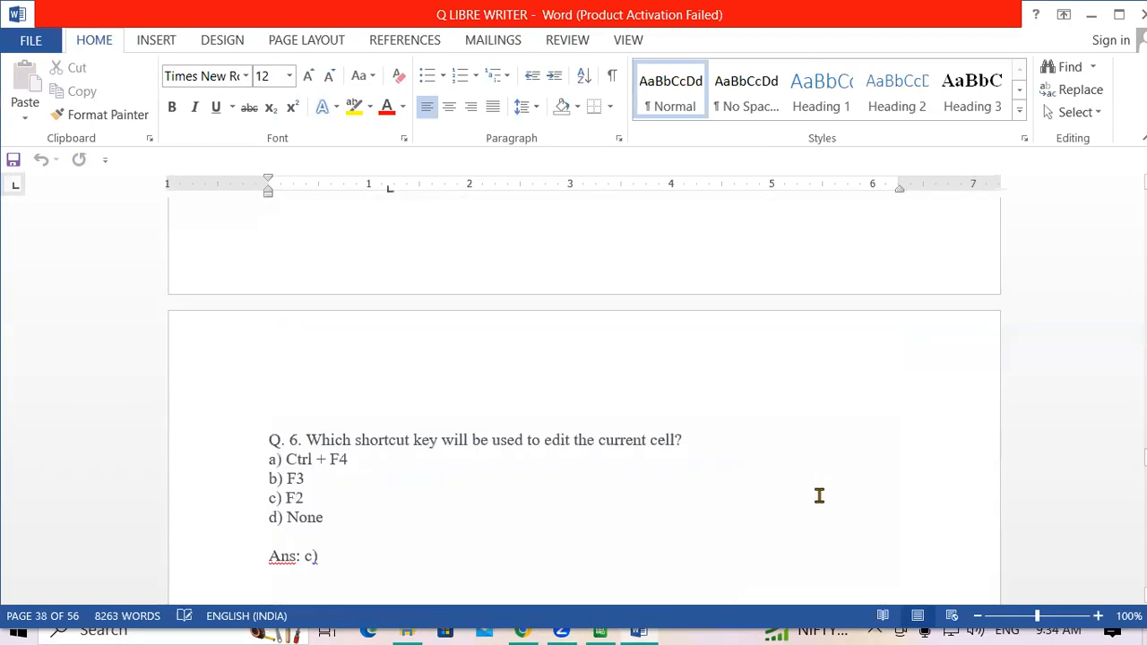
pyautogui.scroll(-12, 819, 496)
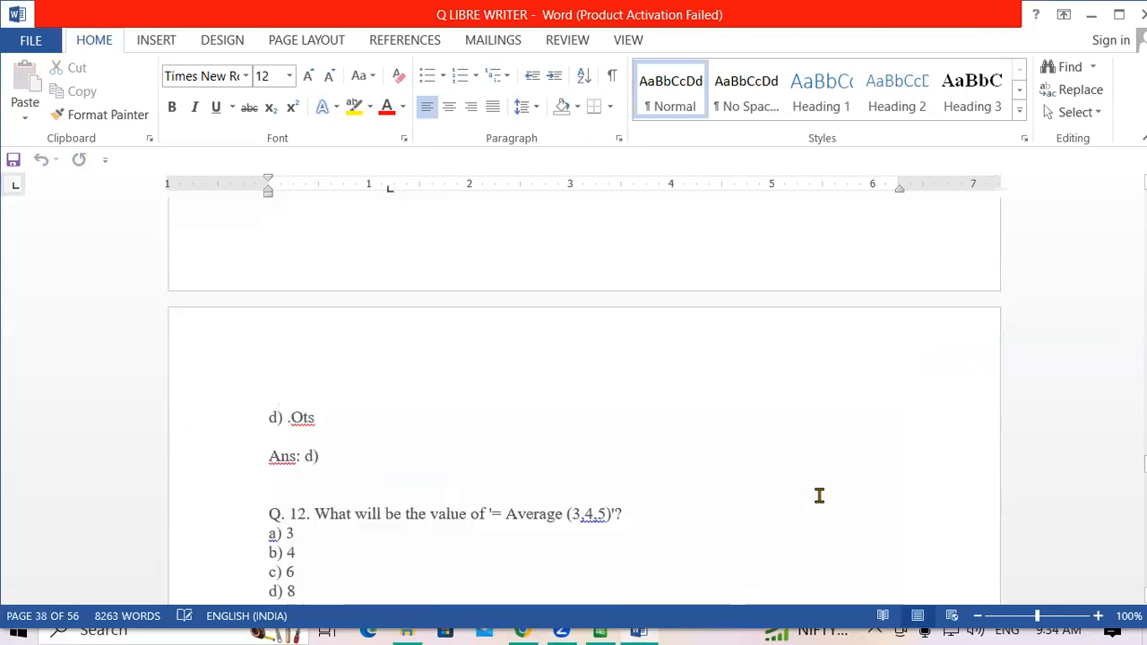
pyautogui.scroll(-7, 819, 496)
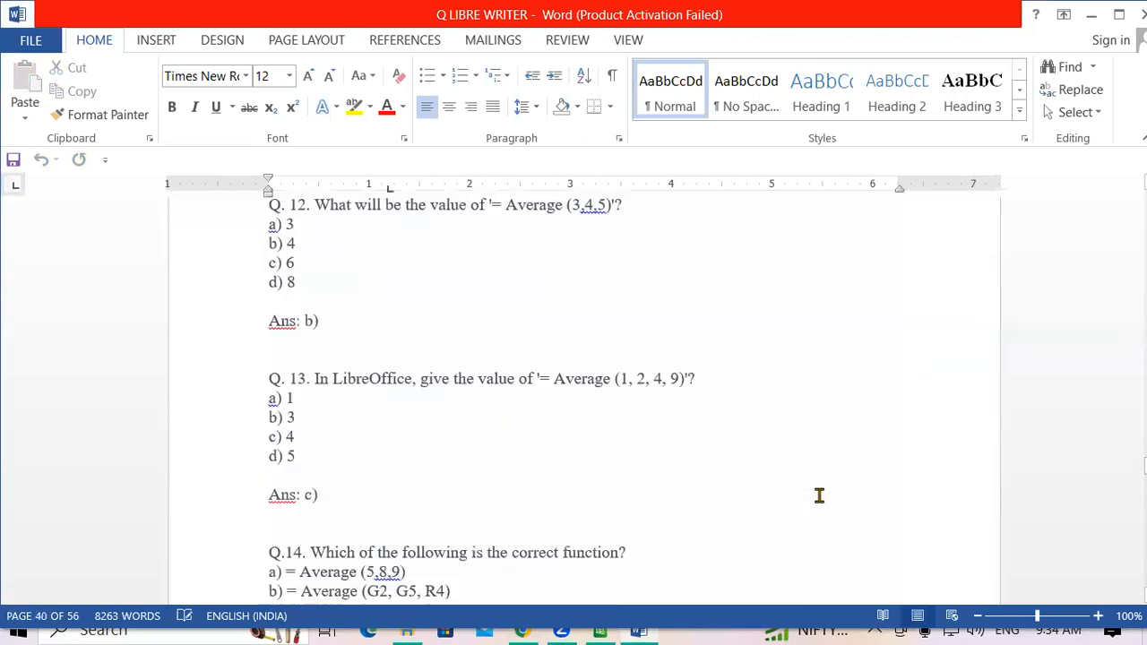
pyautogui.scroll(-7, 819, 495)
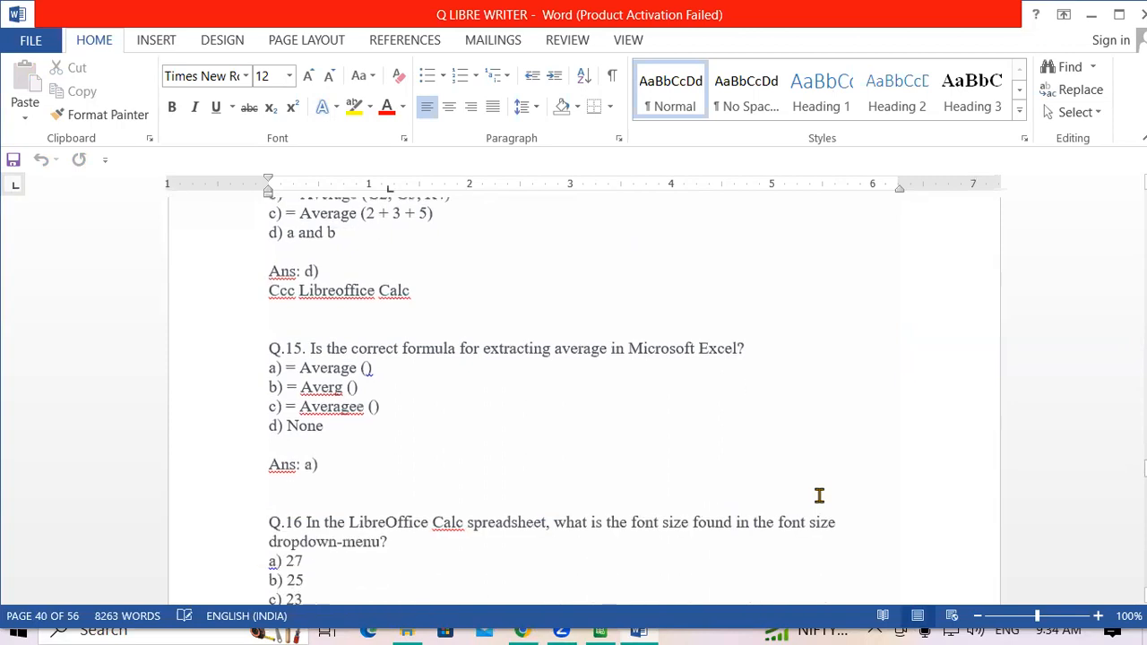
pyautogui.scroll(-3, 819, 495)
pyautogui.scroll(3, 818, 495)
pyautogui.scroll(-6, 818, 495)
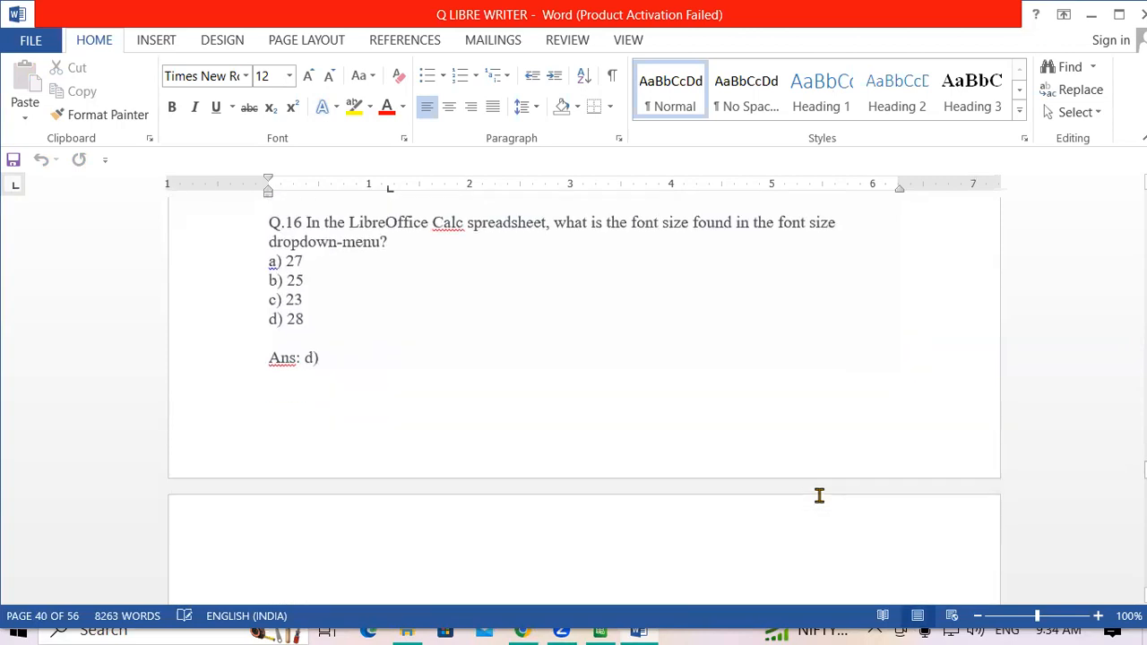
pyautogui.scroll(-2, 819, 495)
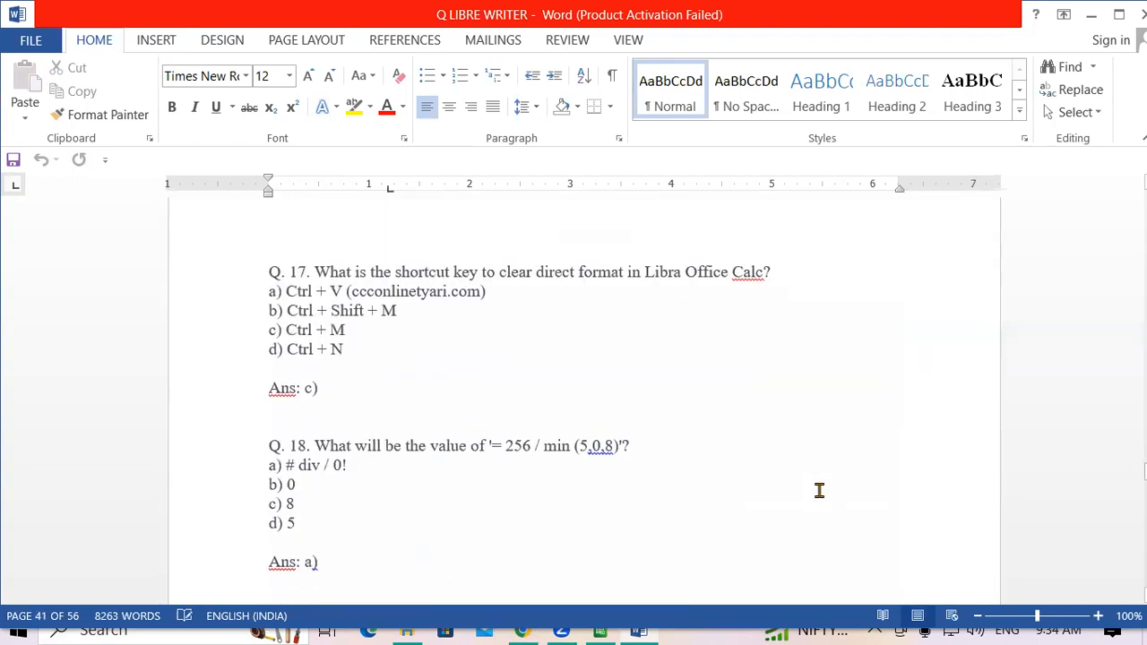
pyautogui.scroll(-13, 819, 490)
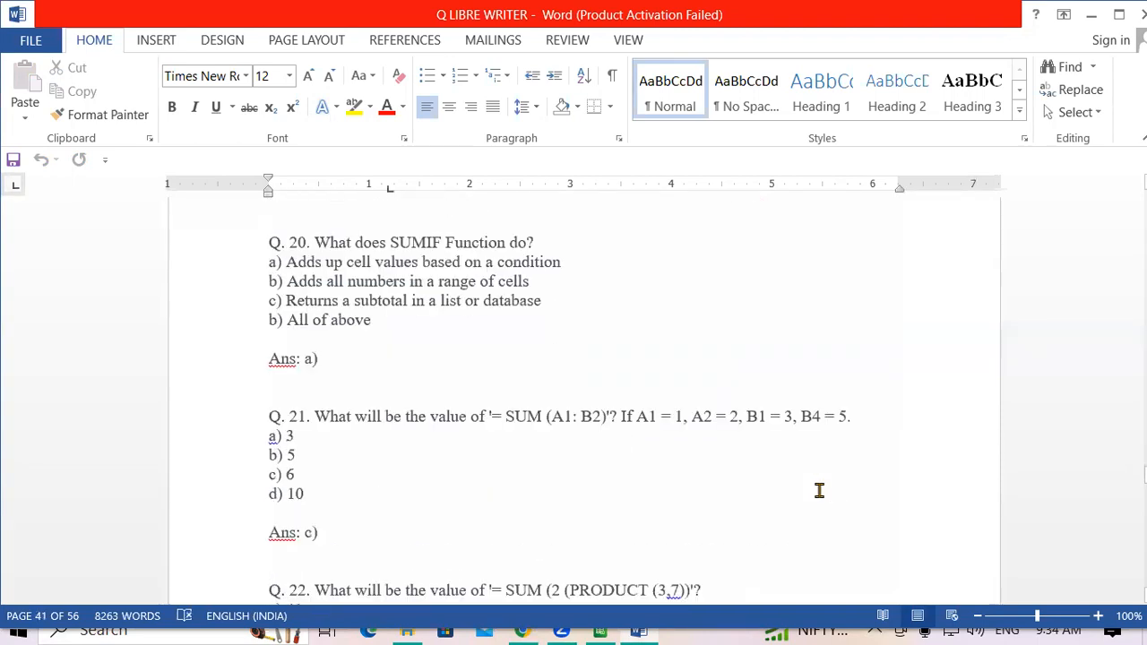
pyautogui.scroll(-11, 819, 490)
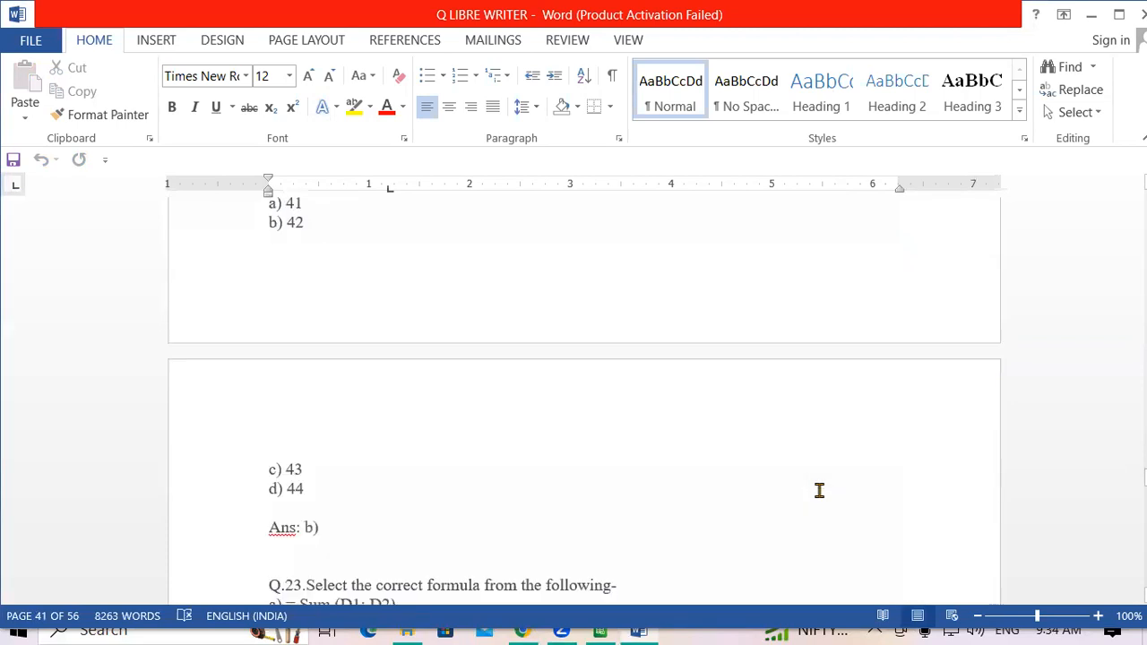
pyautogui.scroll(-3, 819, 490)
pyautogui.scroll(-9, 819, 490)
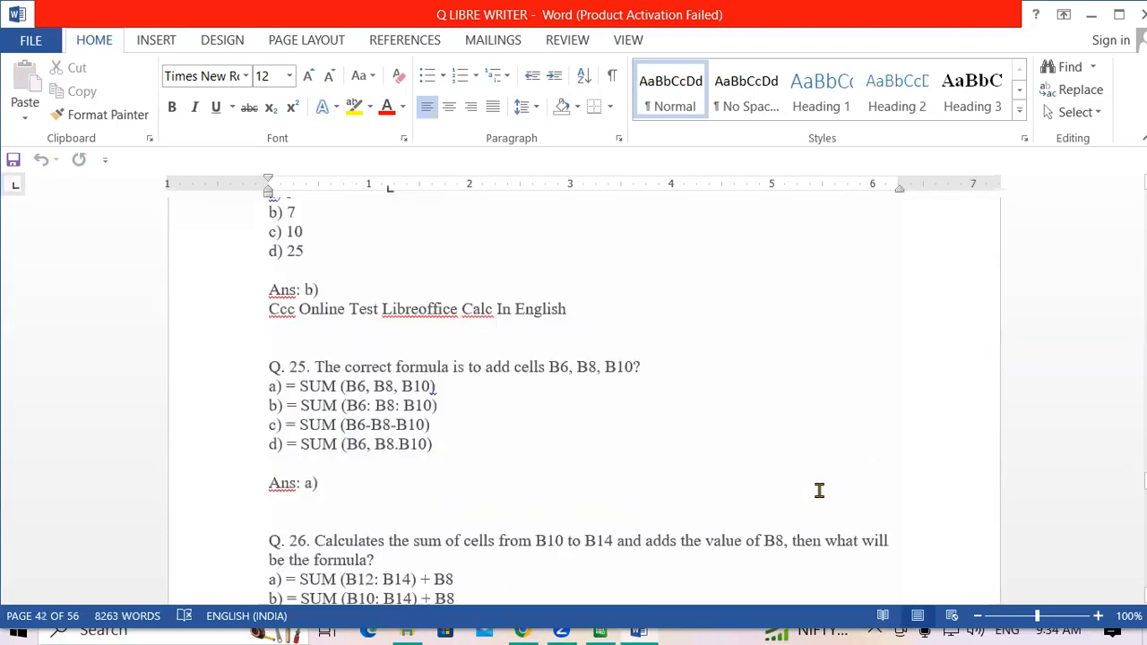
pyautogui.scroll(-10, 818, 490)
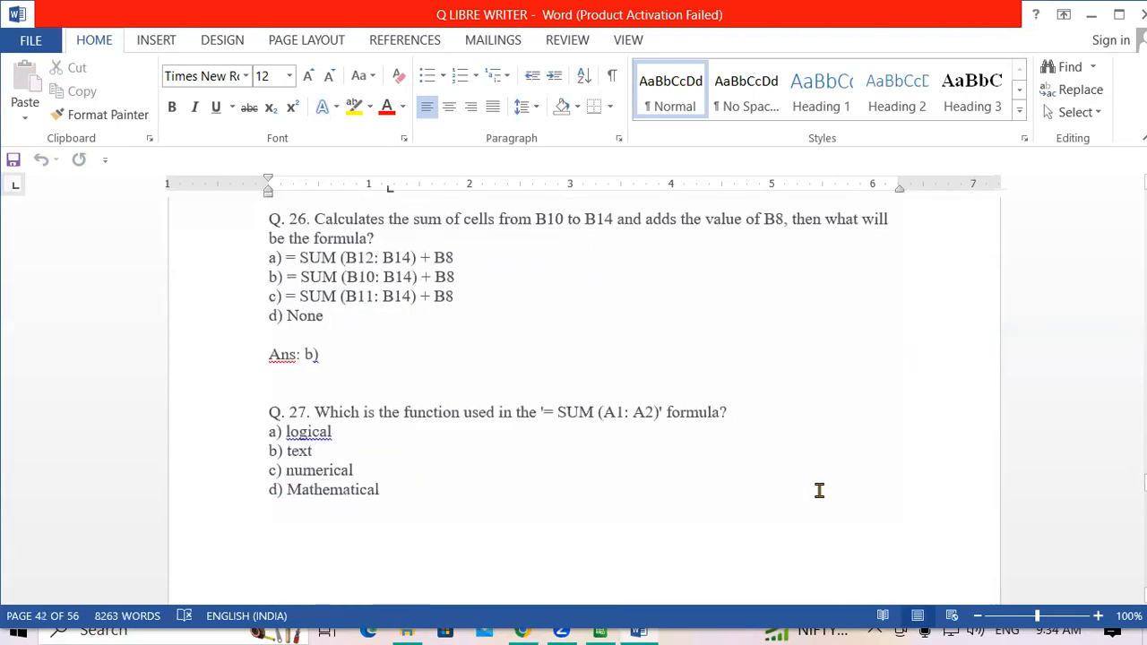
pyautogui.scroll(-13, 819, 490)
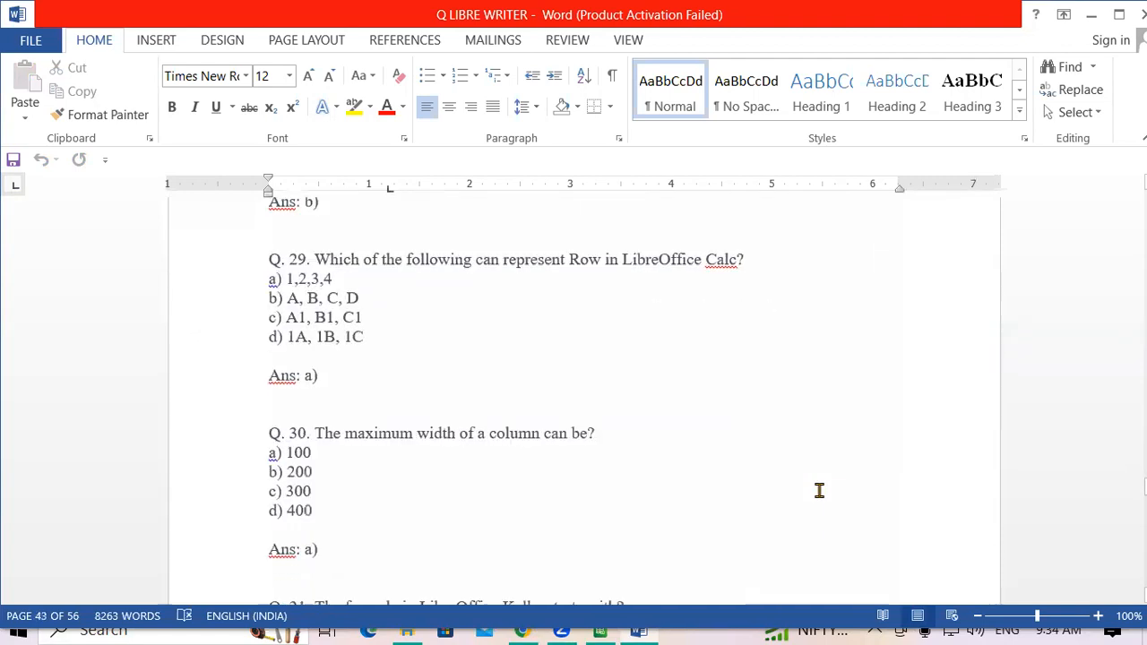
pyautogui.scroll(-1, 819, 490)
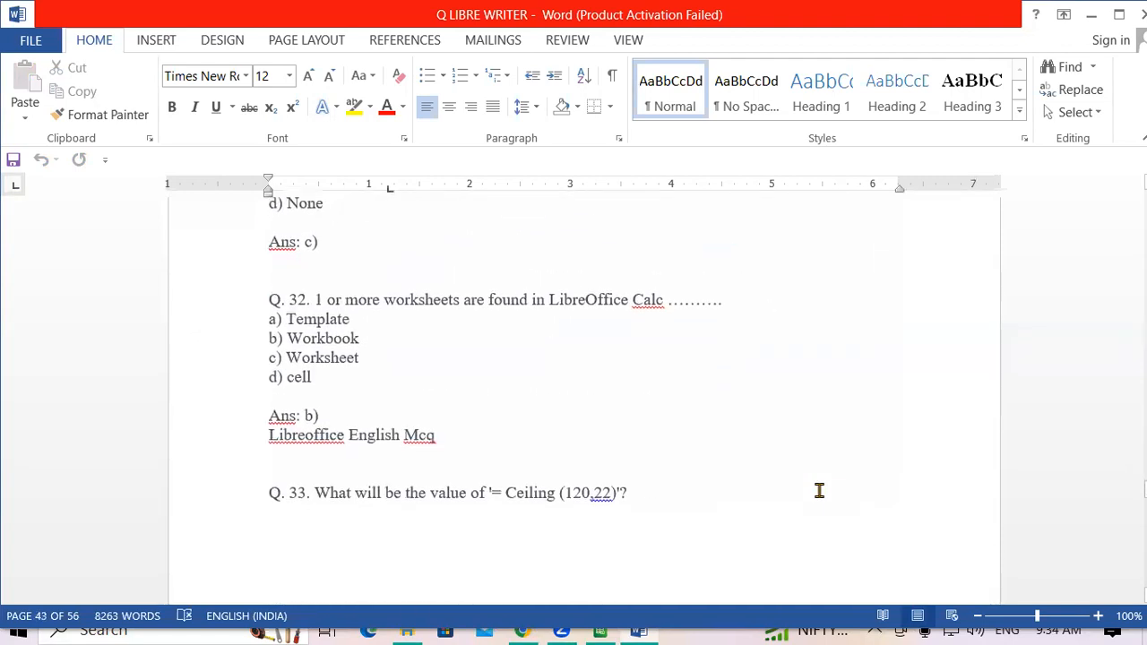
pyautogui.scroll(-3, 818, 490)
pyautogui.scroll(4, 819, 490)
pyautogui.scroll(-5, 819, 490)
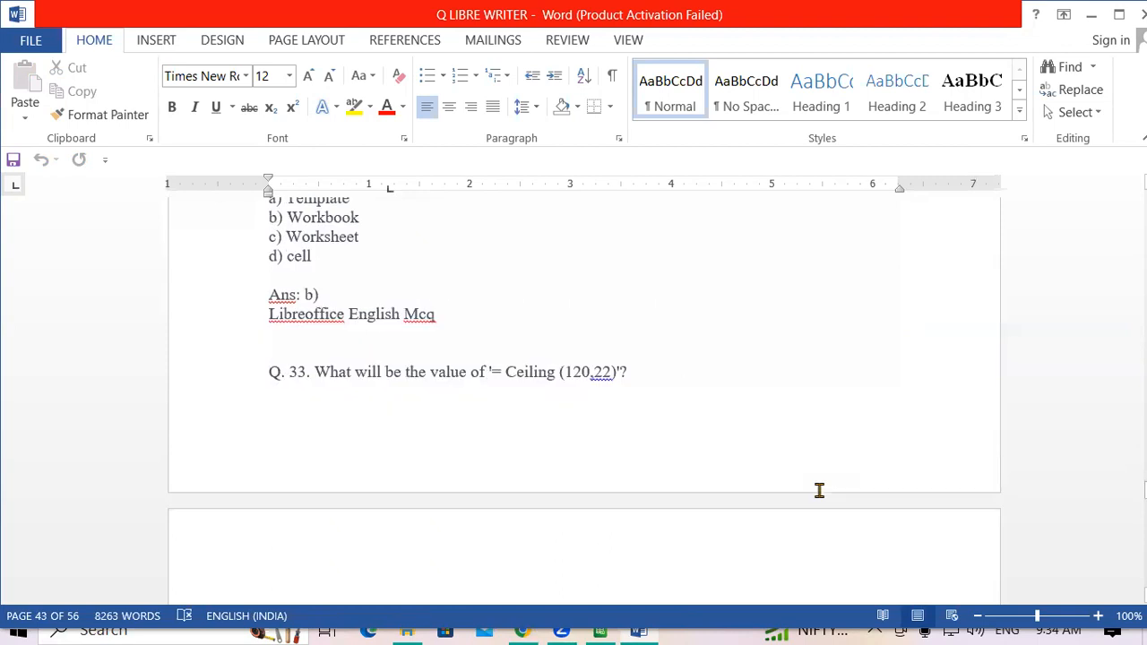
pyautogui.scroll(-6, 819, 490)
pyautogui.scroll(-11, 819, 490)
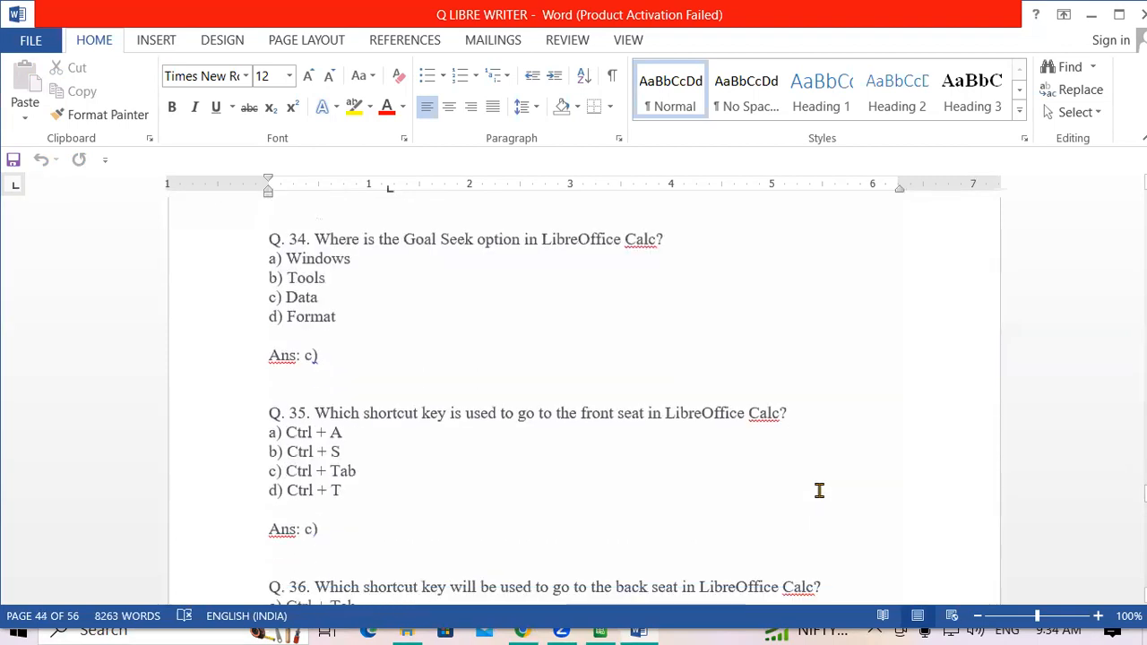
pyautogui.scroll(-13, 819, 490)
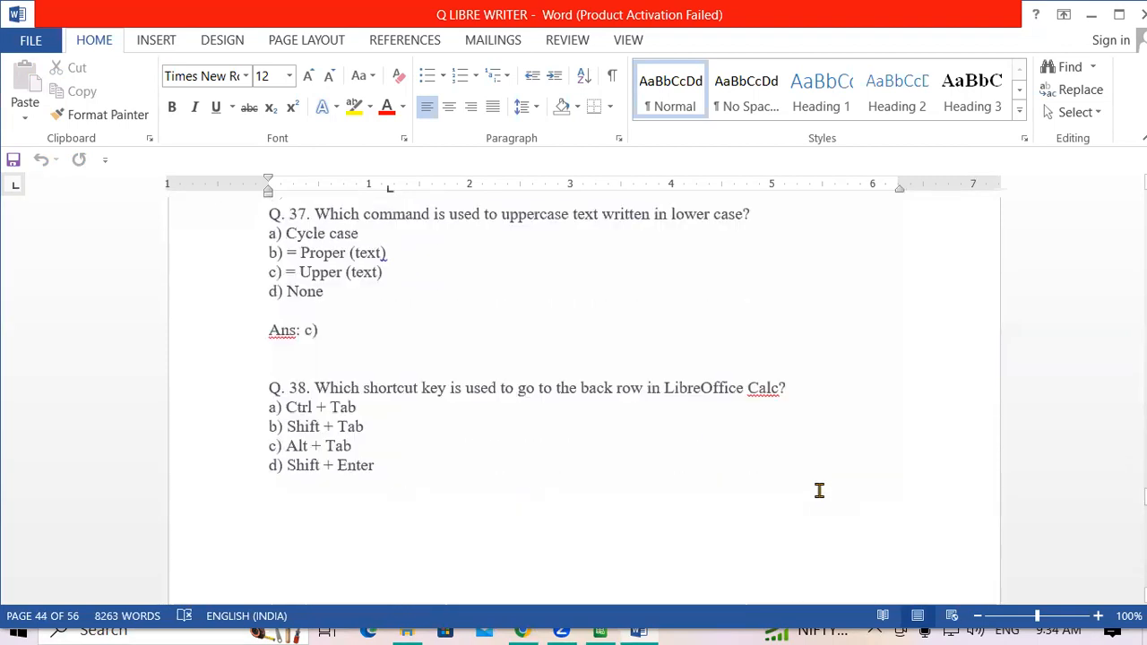
pyautogui.scroll(-4, 819, 490)
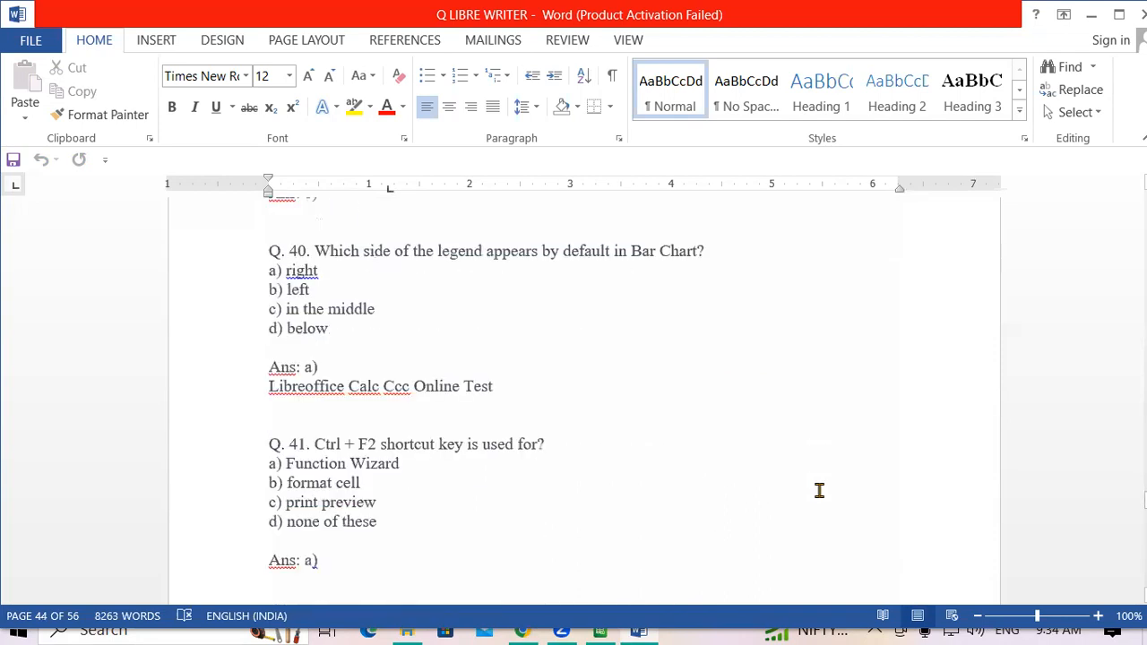
pyautogui.scroll(10, 819, 490)
pyautogui.scroll(20, 819, 490)
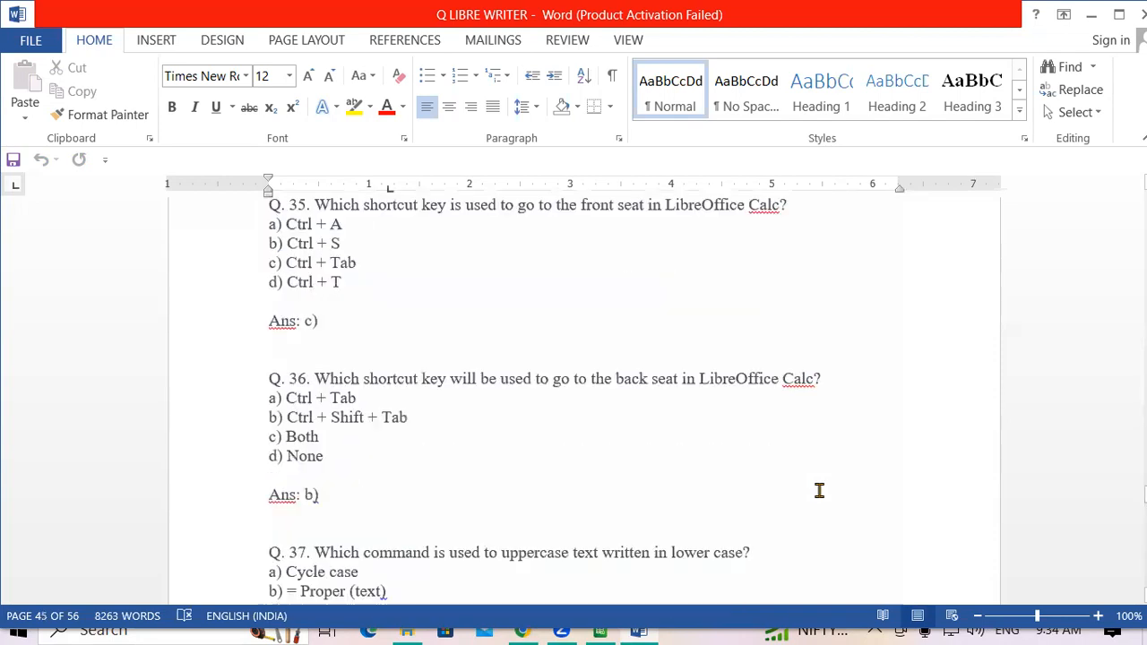
# - Minimize the Word document, switch back to the LibreOffice Calc spreadsheet and write the formula =round(493152,-4) in cell H8
pyautogui.click(1089, 14)
pyautogui.click(598, 629)
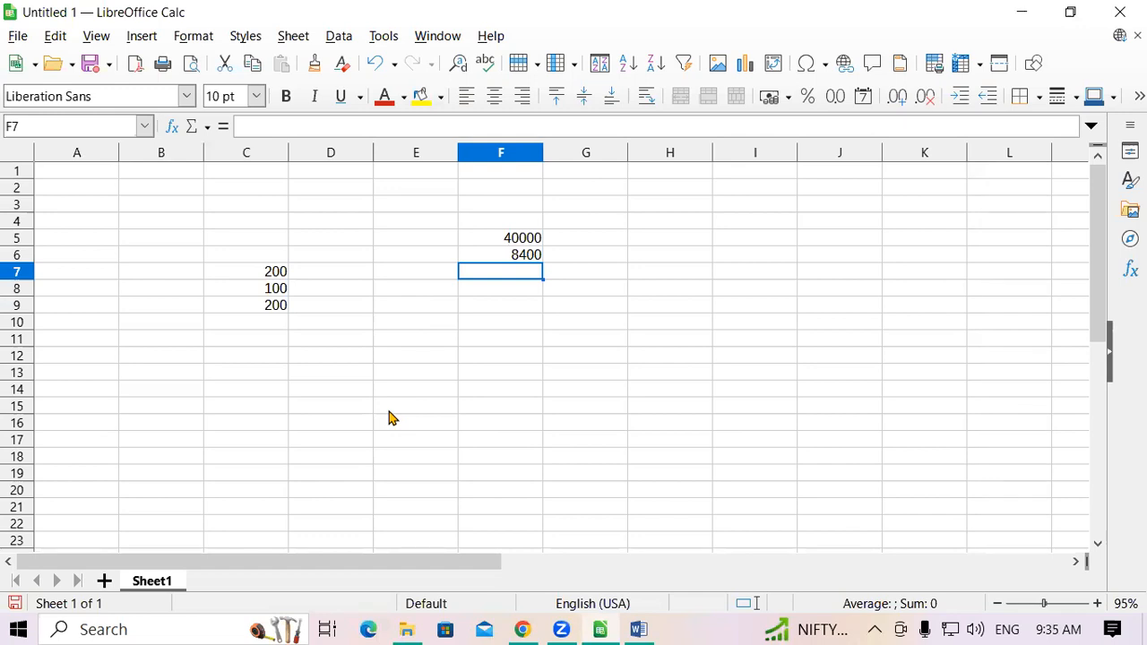
pyautogui.click(579, 373)
pyautogui.click(639, 298)
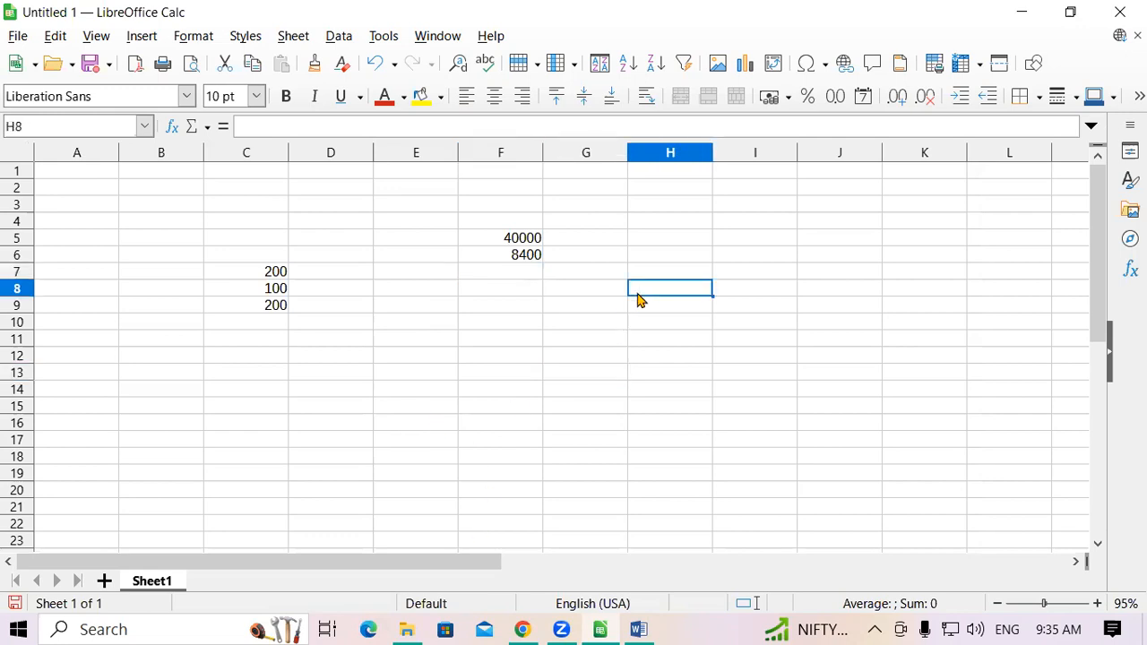
pyautogui.write('=')
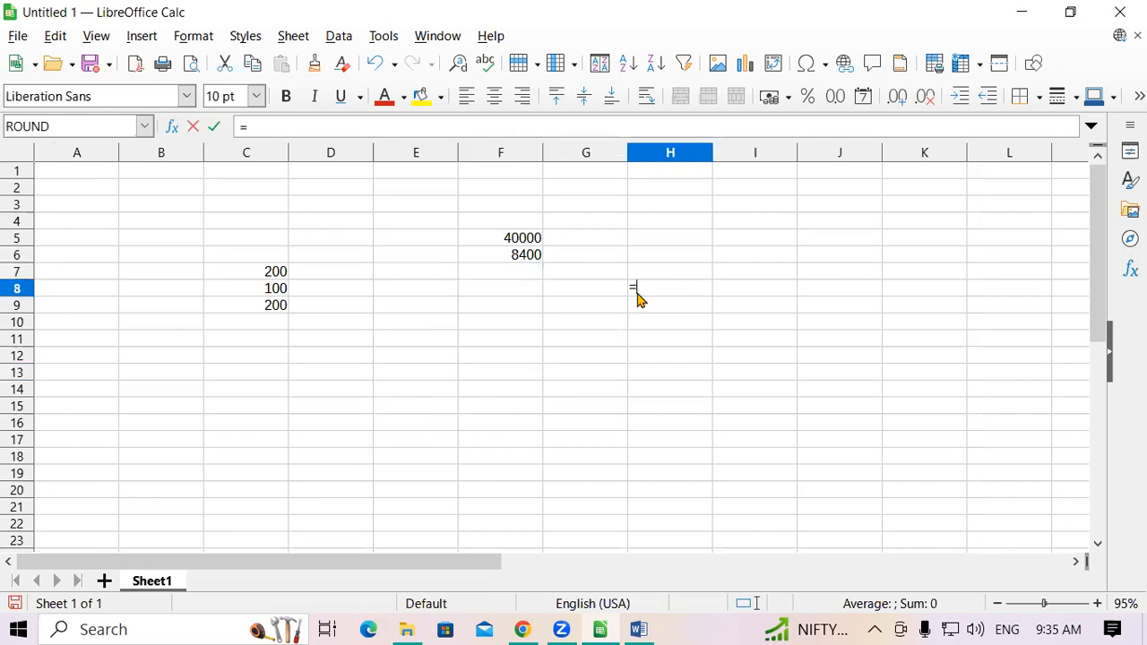
pyautogui.write('round')
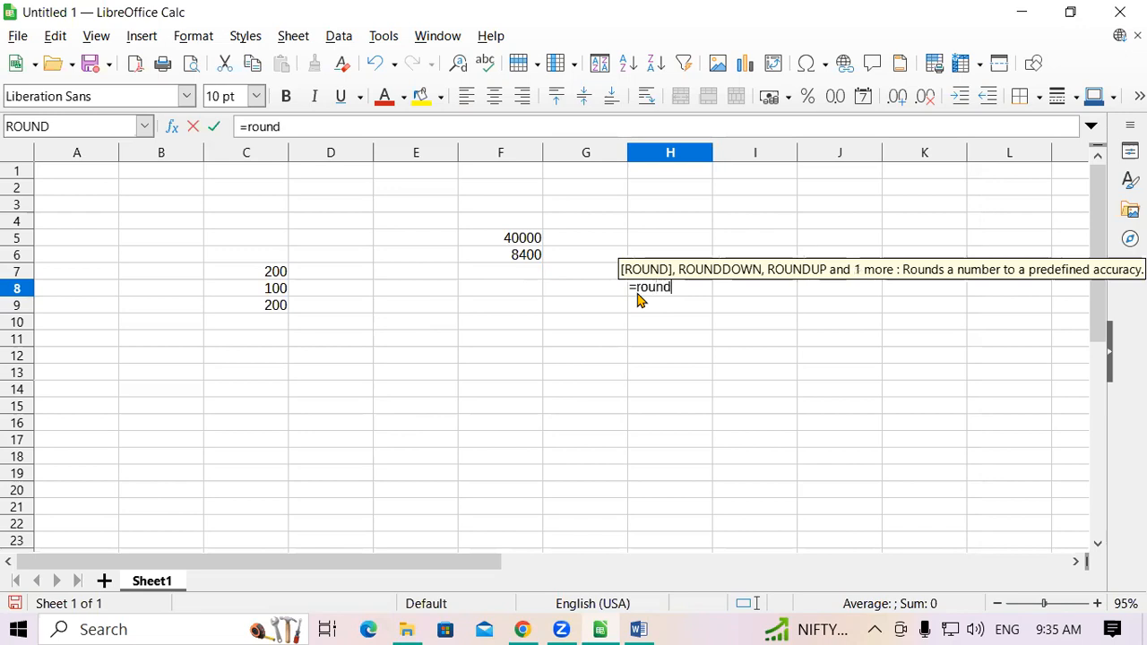
pyautogui.write('(')
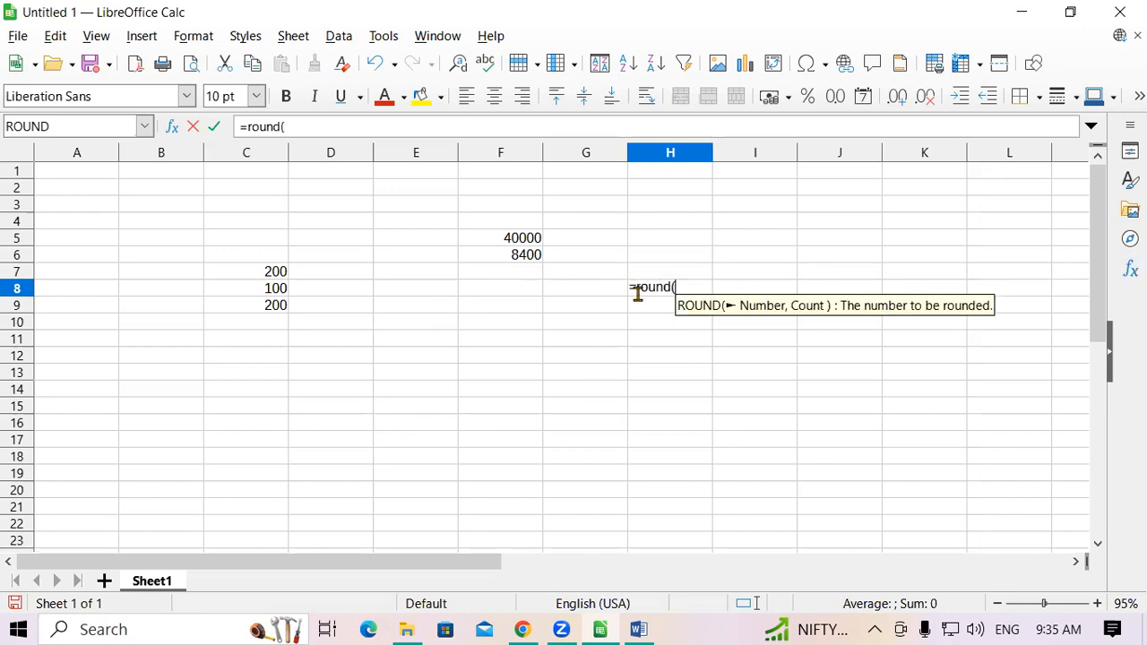
pyautogui.write('4')
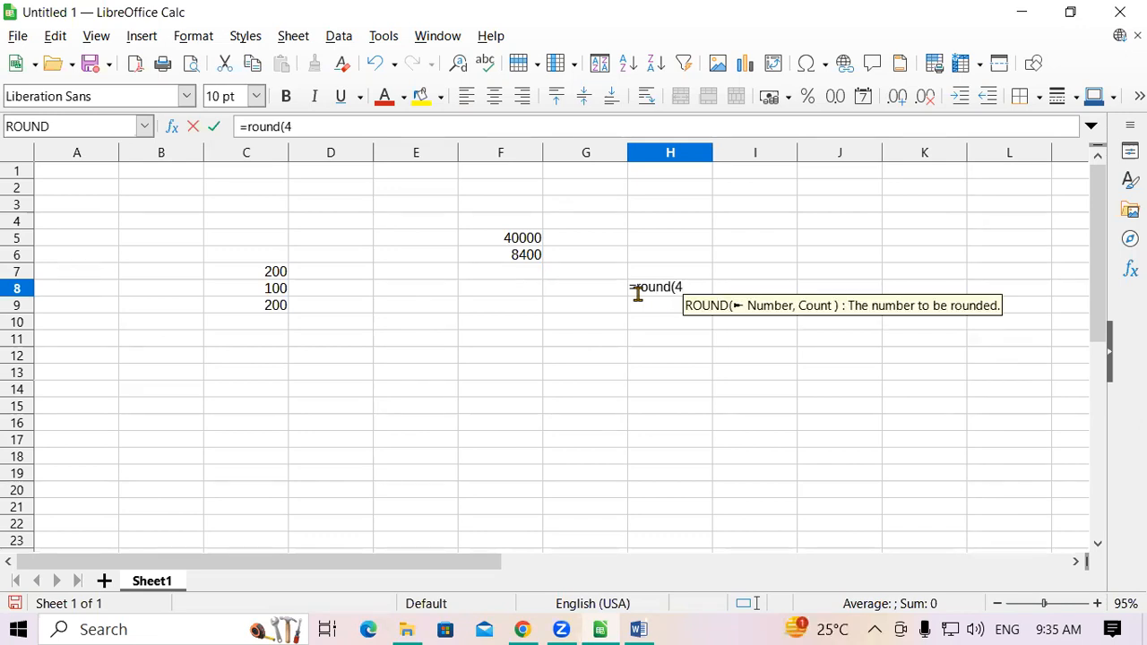
pyautogui.write('9')
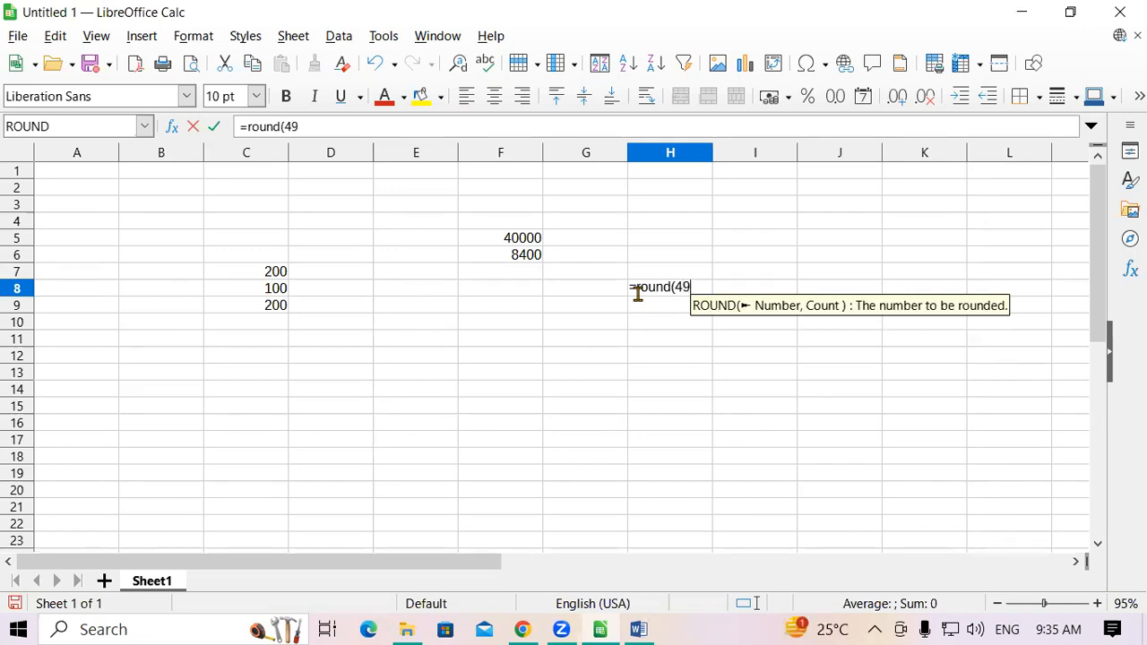
pyautogui.write('3')
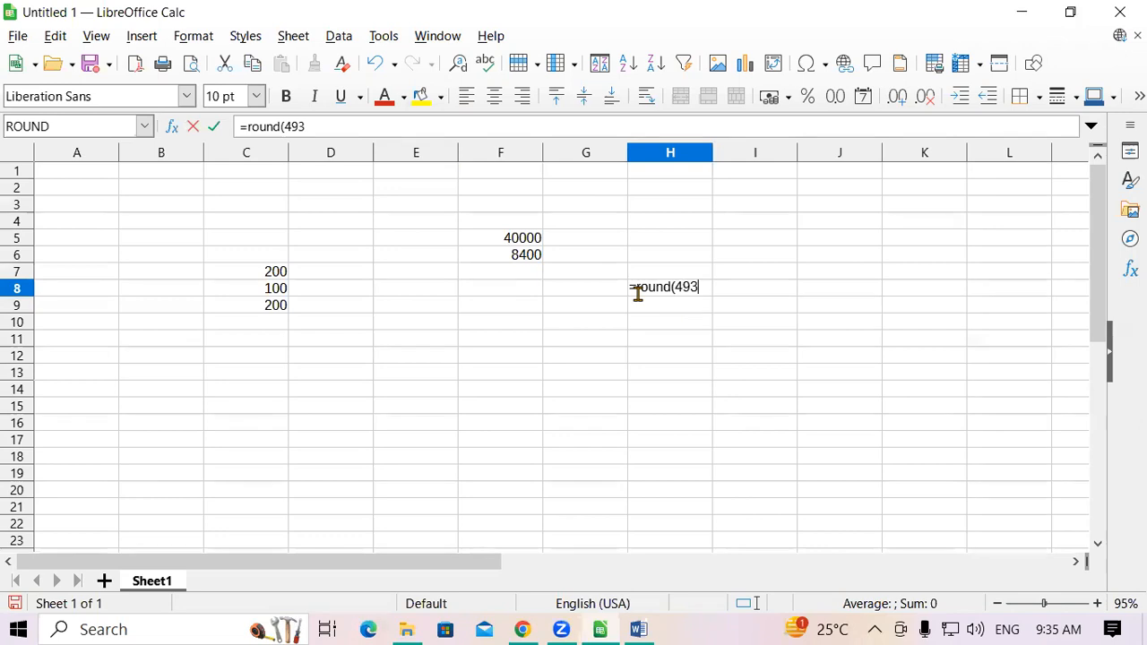
pyautogui.write('15')
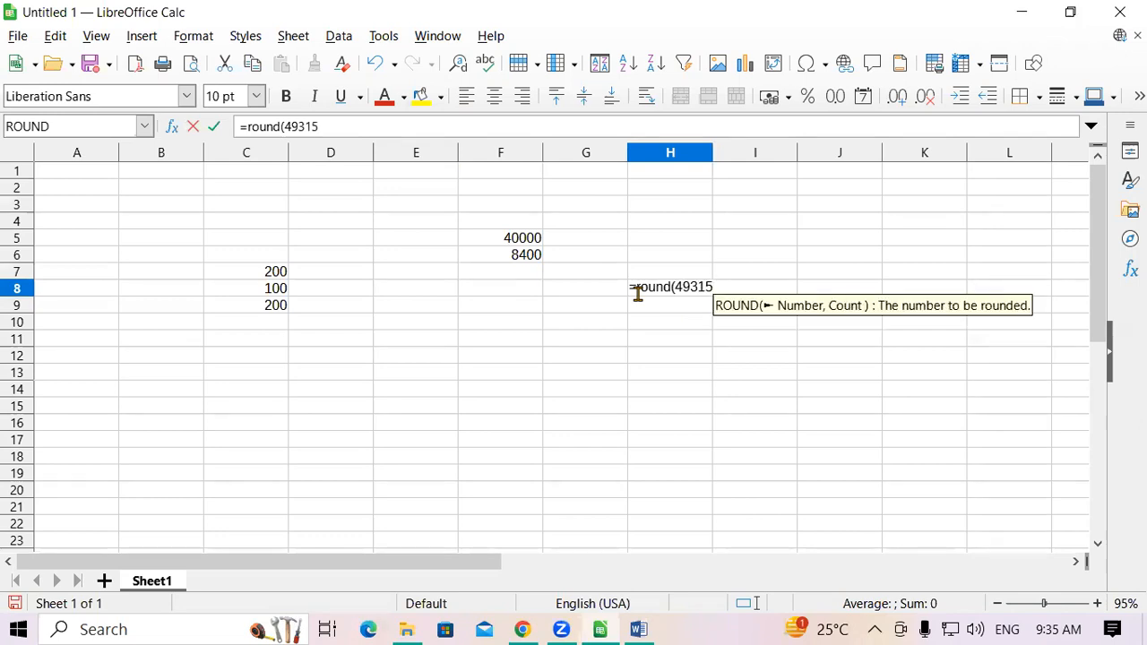
pyautogui.write('2')
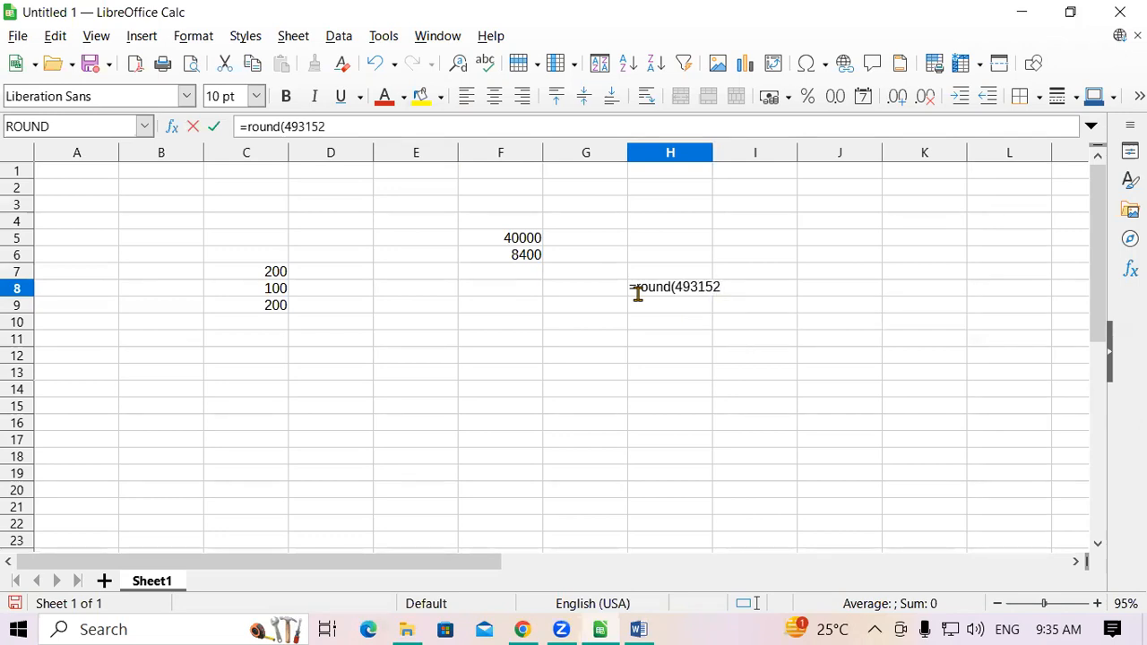
pyautogui.write(',-4)')
# - Handwrite 493152 below the H8 formula as an annotation, underlining the formula's -4 and the handwritten digits 3152
pyautogui.moveTo(482, 389)
pyautogui.mouseDown()
pyautogui.moveTo(525, 379)
pyautogui.moveTo(525, 420)
pyautogui.moveTo(584, 388)
pyautogui.moveTo(582, 418)
pyautogui.moveTo(665, 407)
pyautogui.moveTo(691, 374)
pyautogui.moveTo(740, 387)
pyautogui.mouseUp()
pyautogui.moveTo(729, 303); pyautogui.dragTo(750, 303)
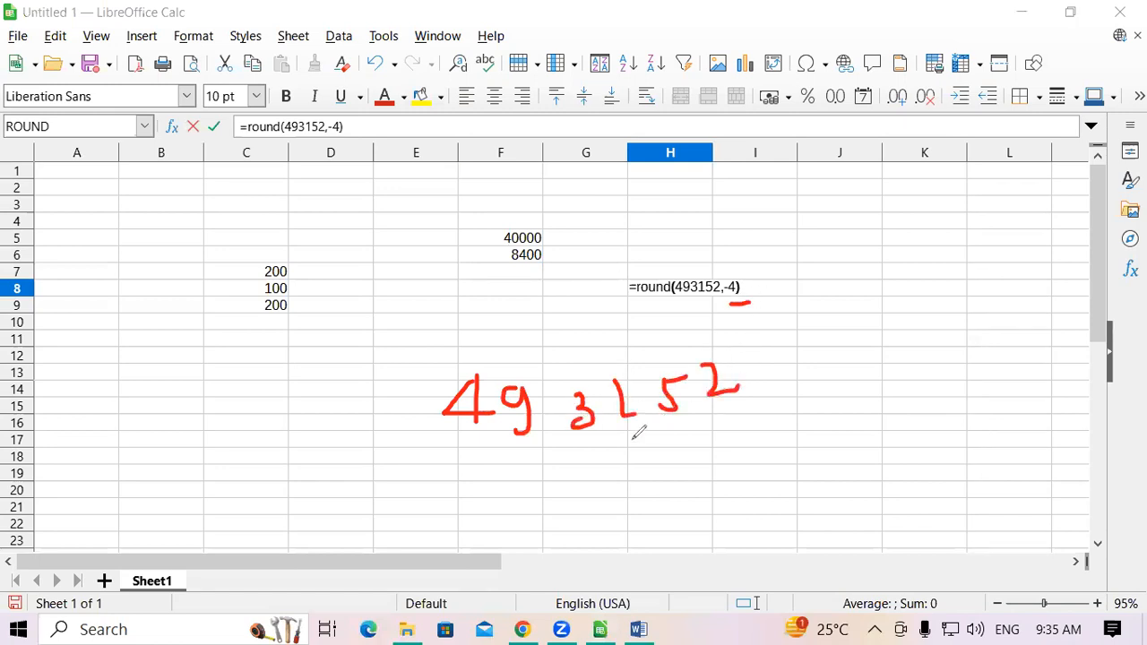
pyautogui.moveTo(567, 445); pyautogui.dragTo(733, 414)
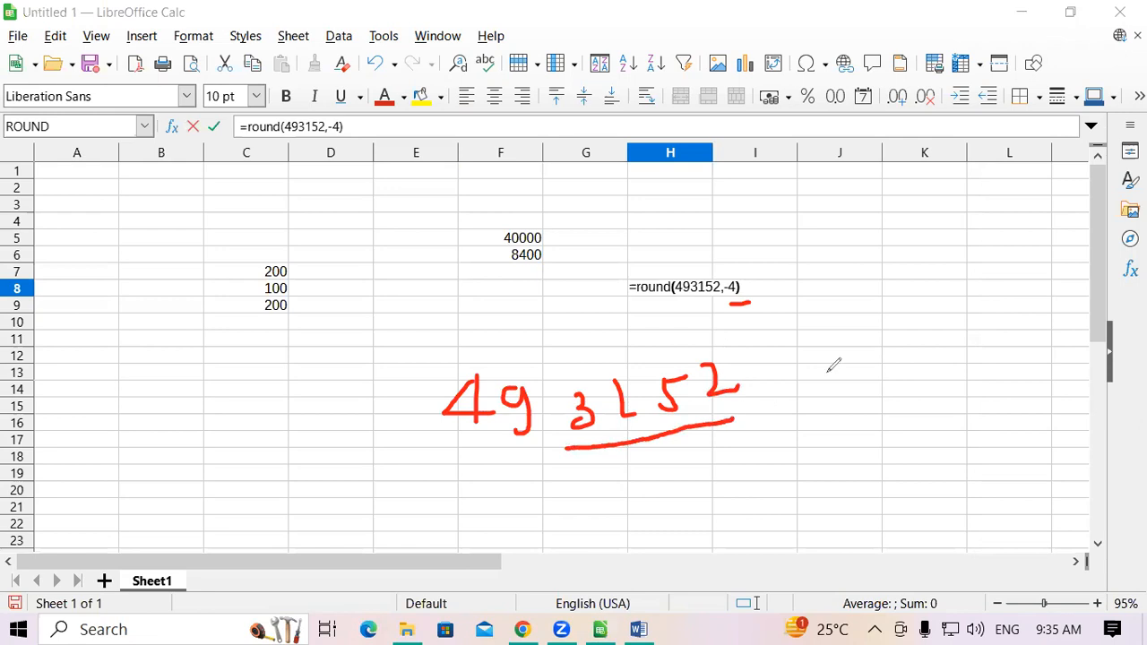
# - Annotate an underlined 5000 beside the formula, then cross out the handwritten 3152 and write 0000 above it
pyautogui.moveTo(828, 234)
pyautogui.mouseDown()
pyautogui.moveTo(833, 271)
pyautogui.moveTo(862, 234)
pyautogui.mouseUp()
pyautogui.moveTo(903, 233)
pyautogui.mouseDown()
pyautogui.moveTo(991, 218)
pyautogui.moveTo(972, 208)
pyautogui.mouseUp()
pyautogui.moveTo(835, 288); pyautogui.dragTo(900, 279)
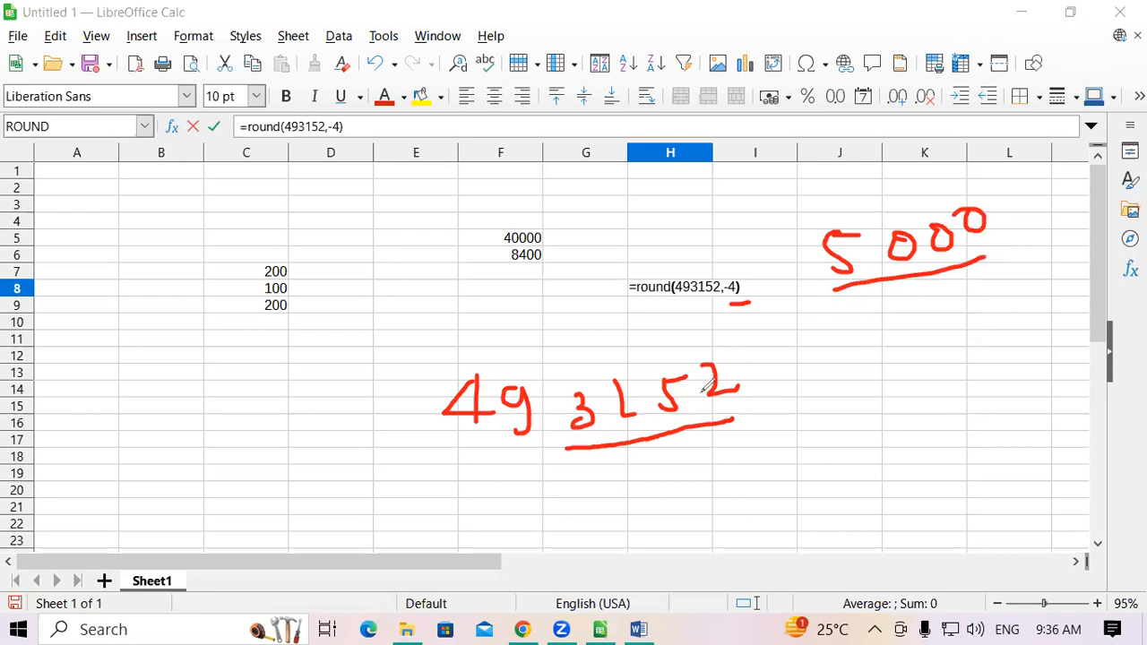
pyautogui.moveTo(761, 365); pyautogui.dragTo(553, 405)
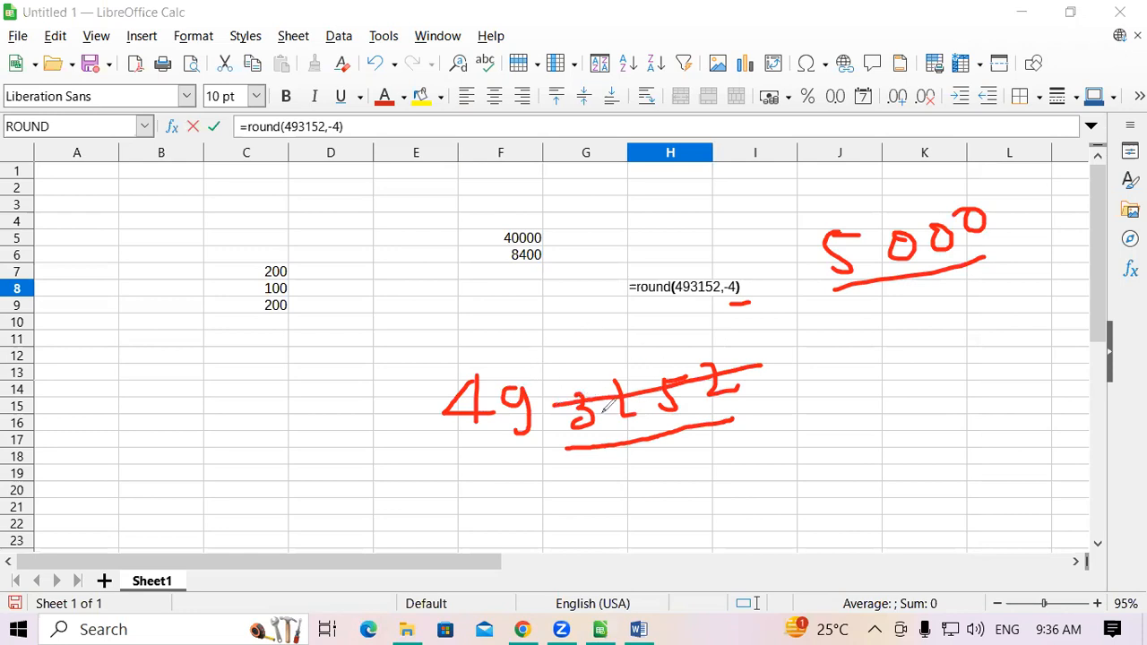
pyautogui.moveTo(584, 347)
pyautogui.mouseDown()
pyautogui.moveTo(596, 369)
pyautogui.moveTo(587, 349)
pyautogui.moveTo(671, 328)
pyautogui.moveTo(696, 335)
pyautogui.moveTo(690, 322)
pyautogui.mouseUp()
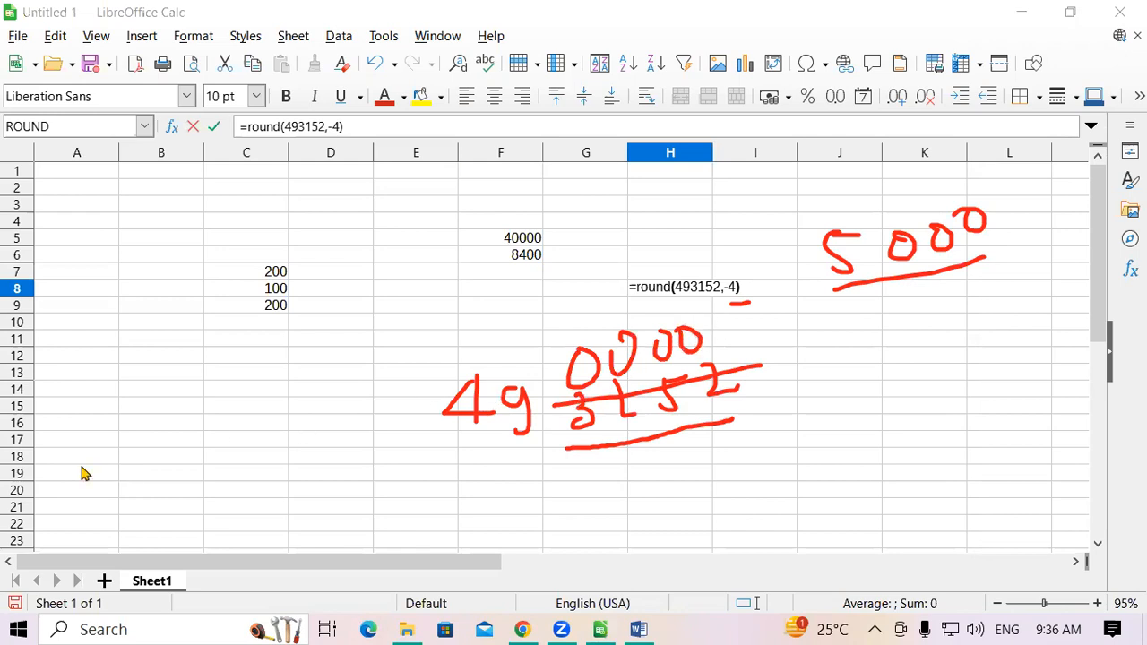
# - Clear the annotations and complete the H8 formula as =round(493152,-4)
pyautogui.click(207, 549)
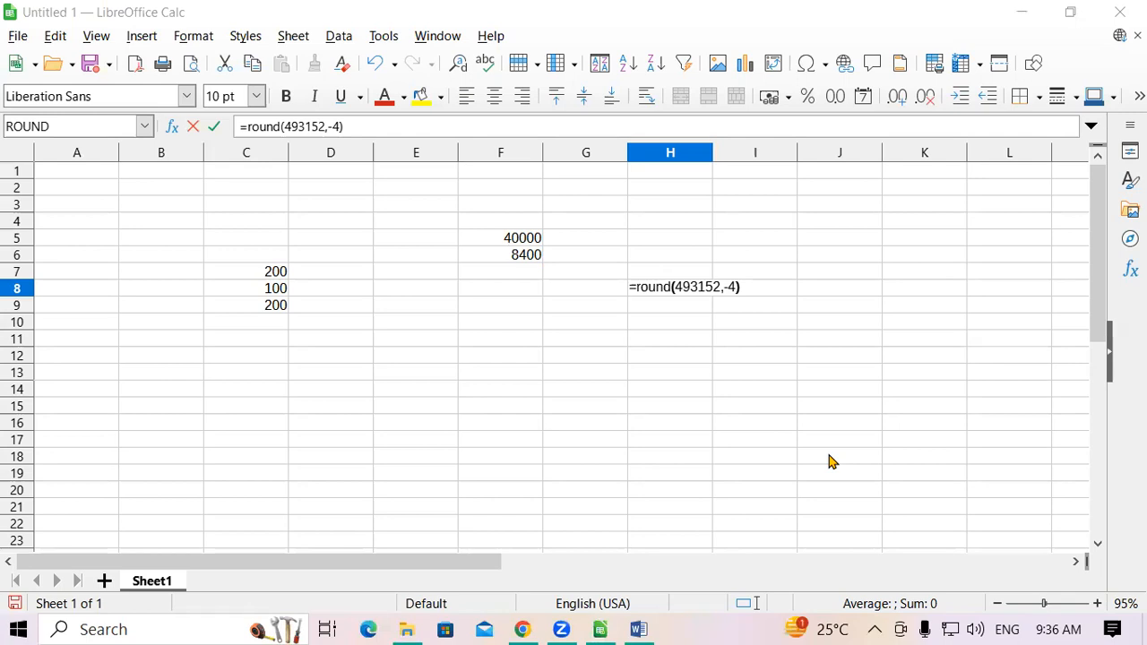
pyautogui.click(858, 273)
pyautogui.press('BackSpace')
pyautogui.press('BackSpace')
pyautogui.press('Return')
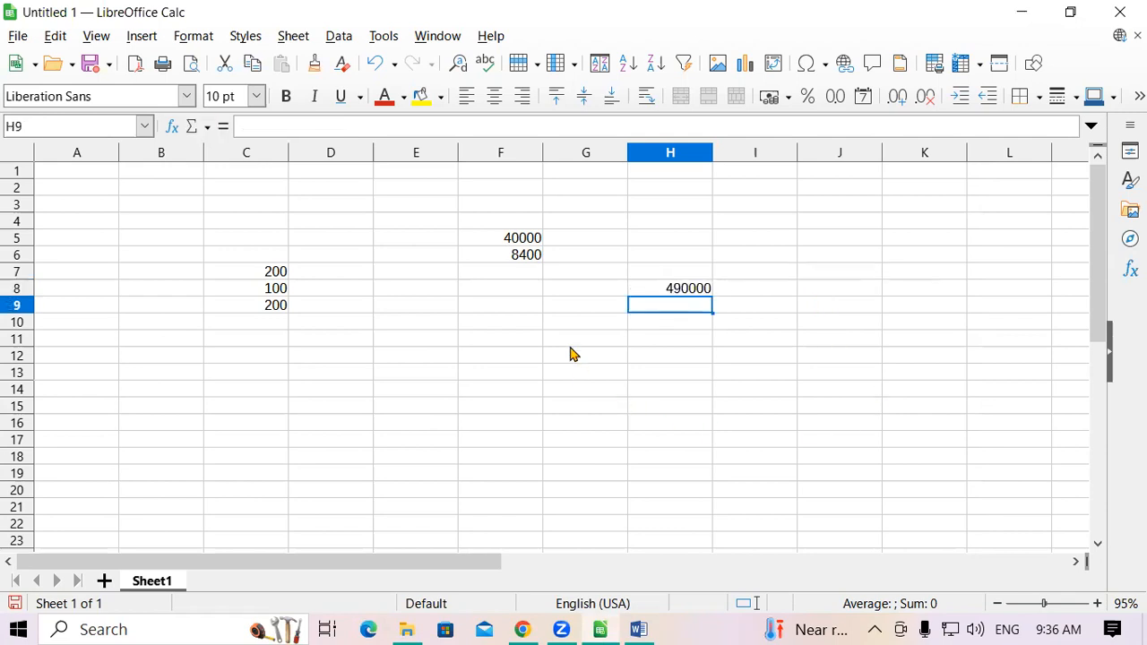
pyautogui.click(432, 375)
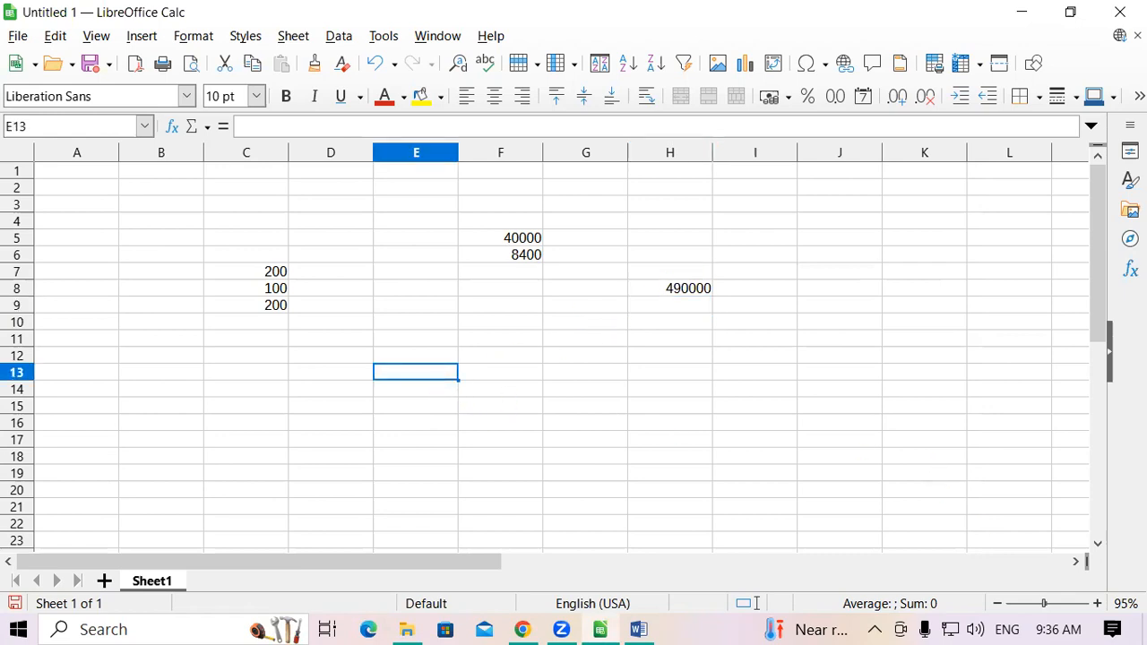
# - Enter the formula =round(342.2,-2) in cell E13
pyautogui.write('=')
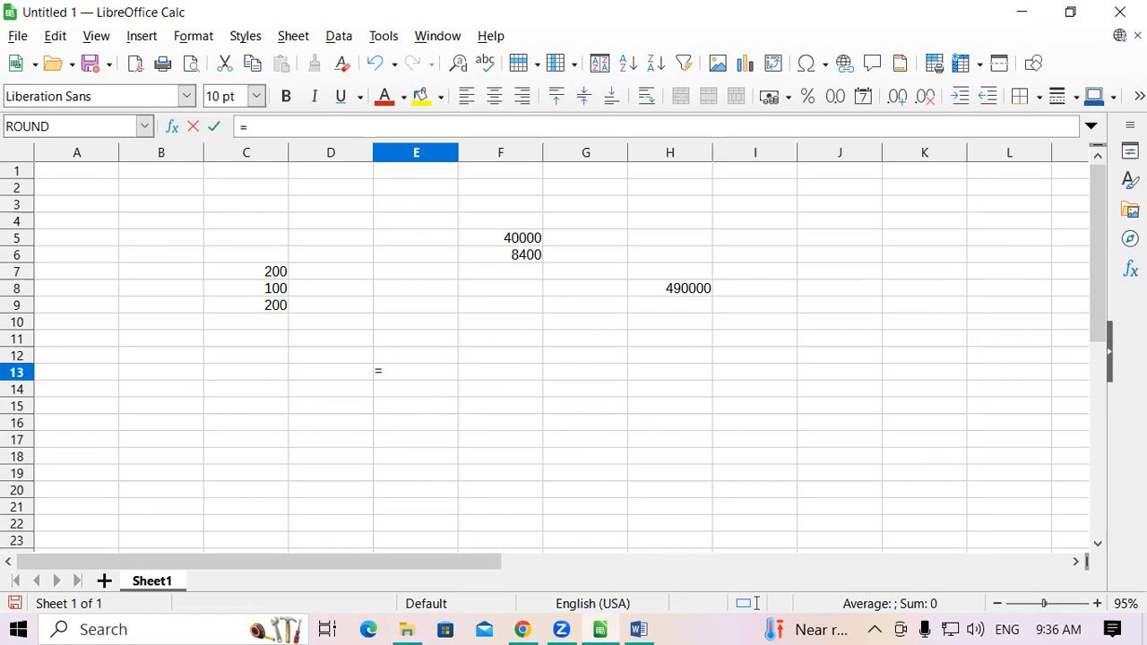
pyautogui.write('round')
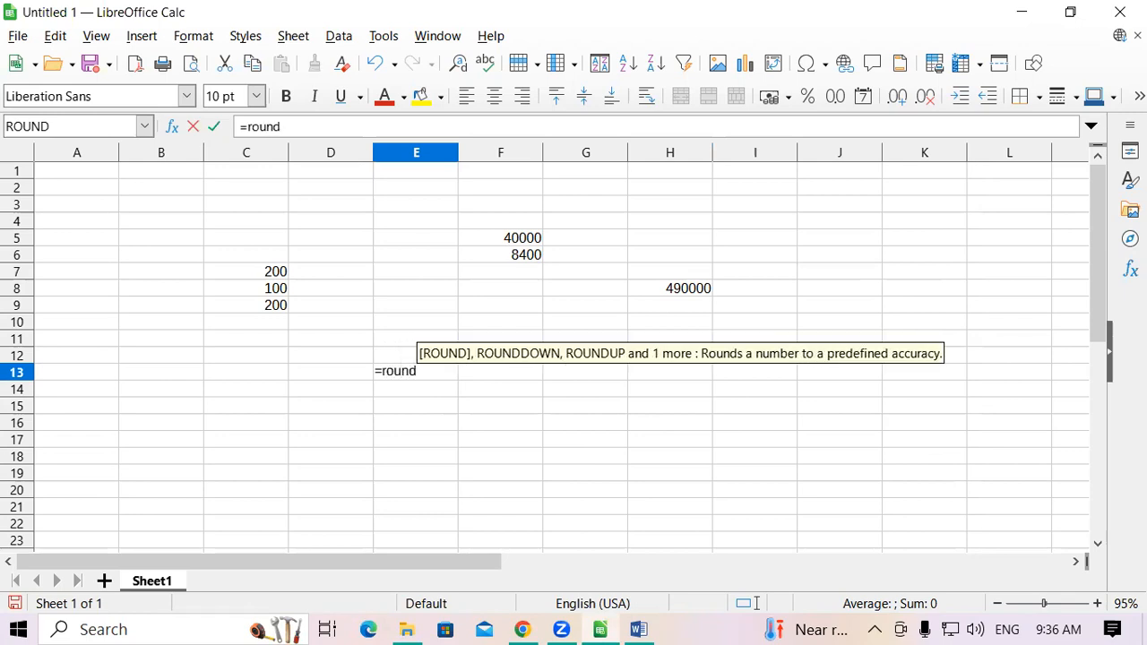
pyautogui.write('(')
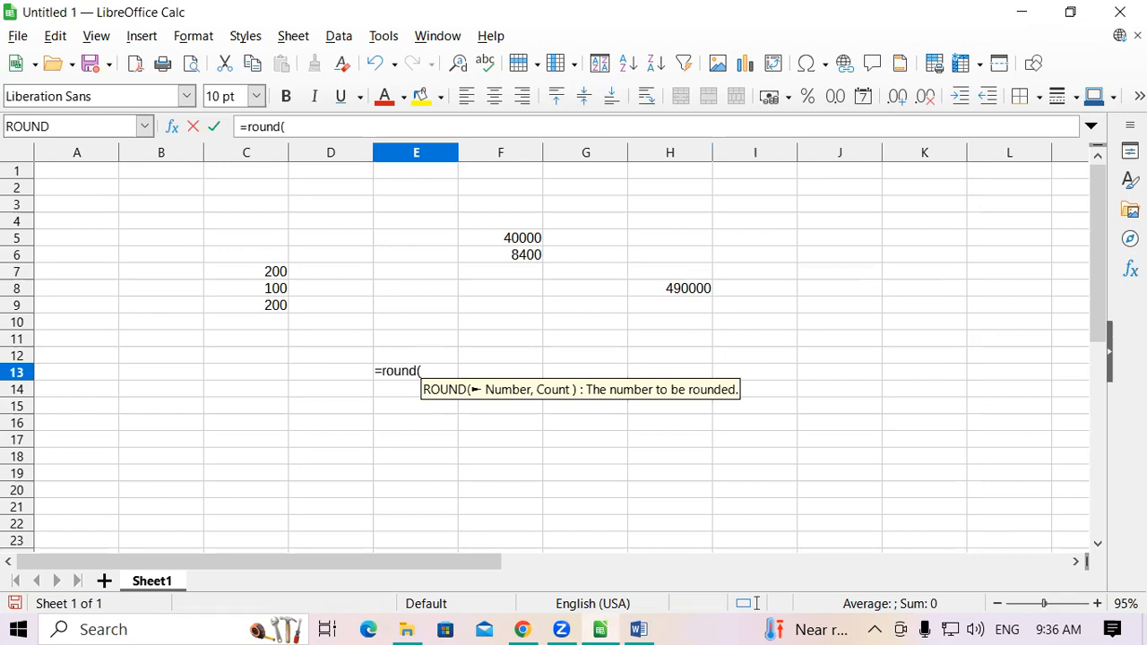
pyautogui.write('3')
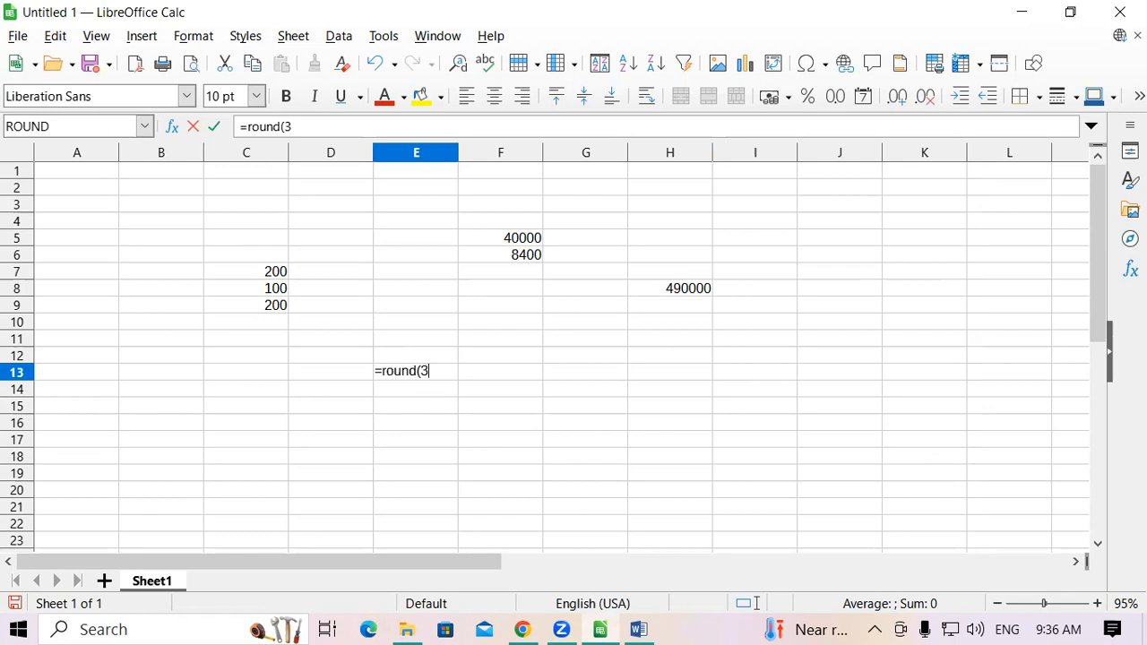
pyautogui.write('4')
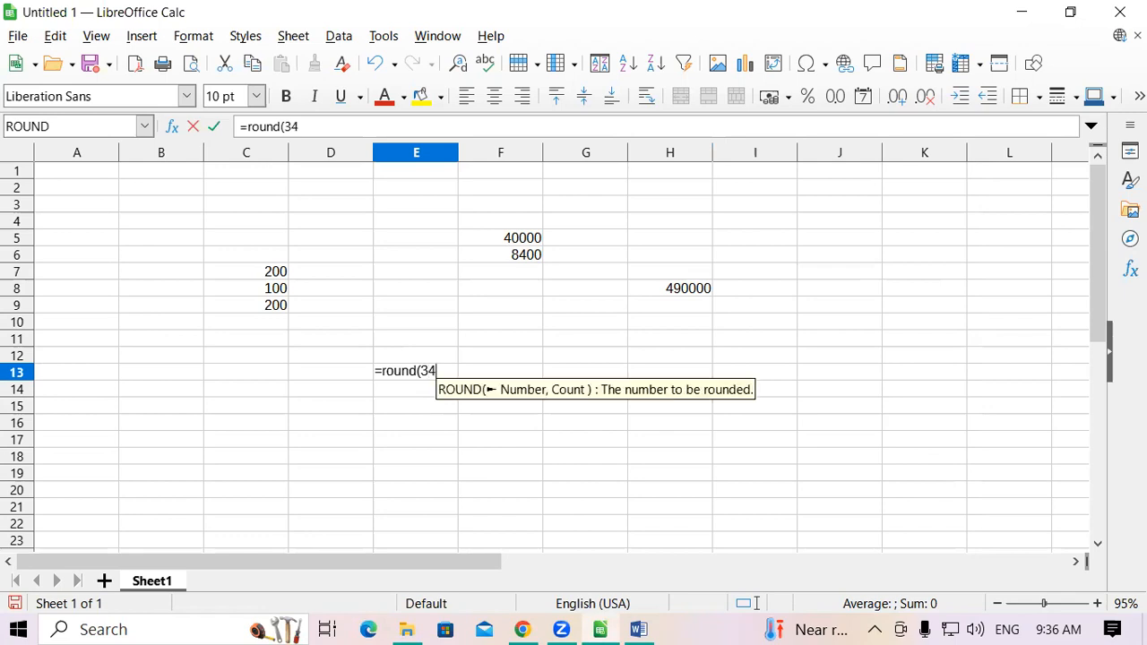
pyautogui.write('2')
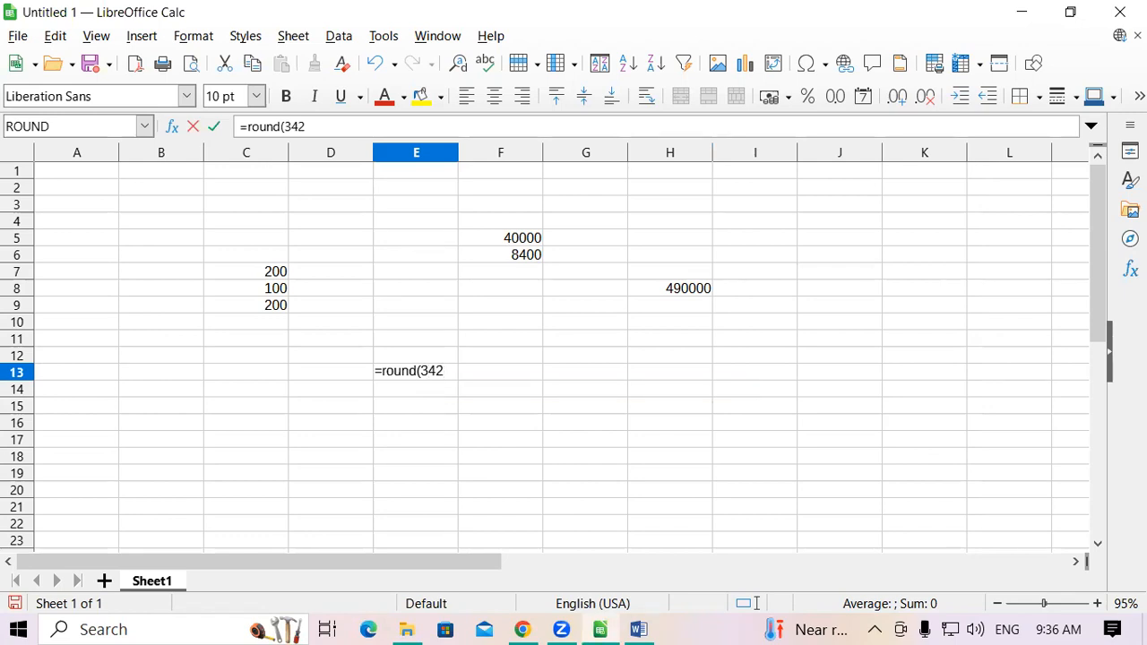
pyautogui.write('.2,-2)')
pyautogui.press('Return')
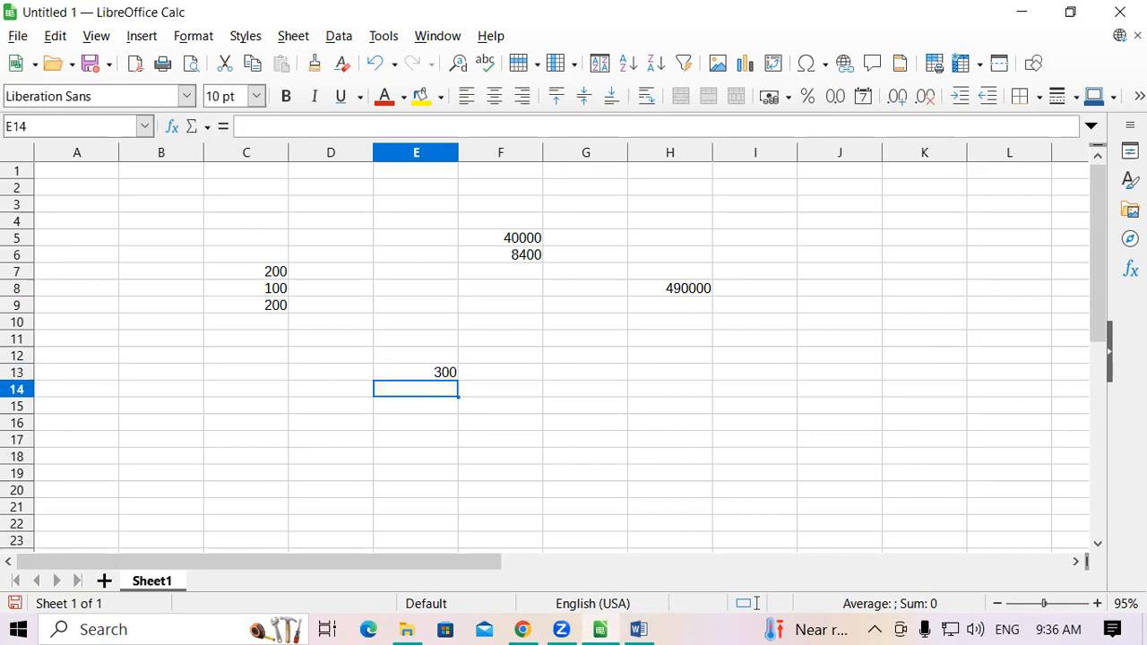
# - Change the number in the E13 ROUND formula to 382.2 by replacing its second digit with 8
pyautogui.click(416, 371)
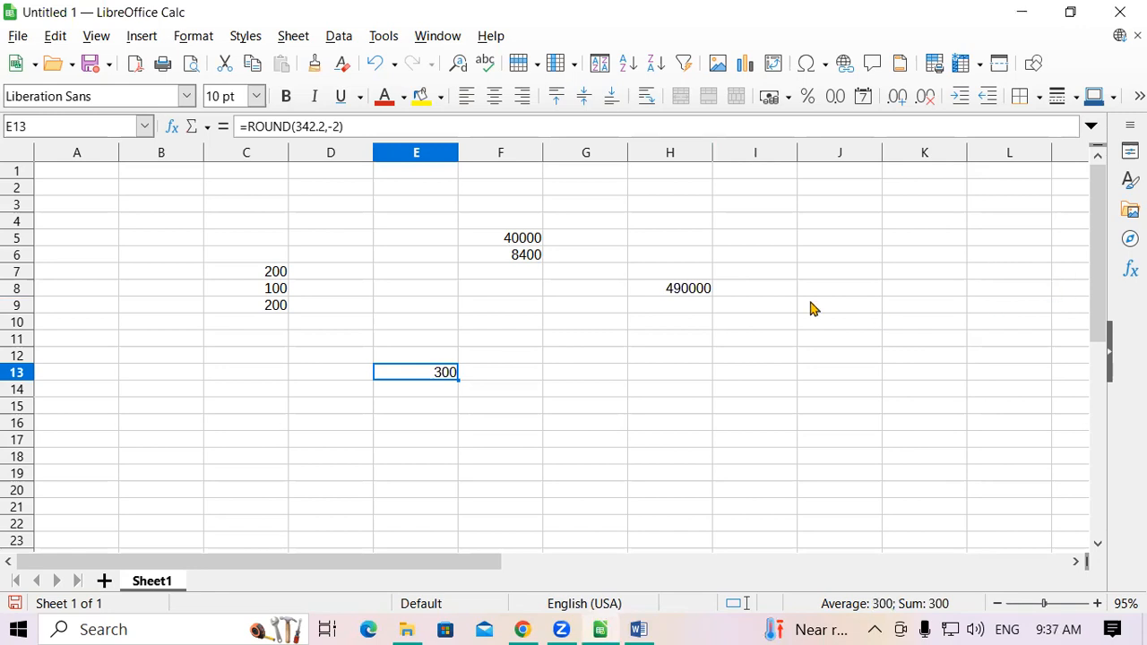
pyautogui.click(307, 127)
pyautogui.moveTo(307, 127); pyautogui.dragTo(303, 126)
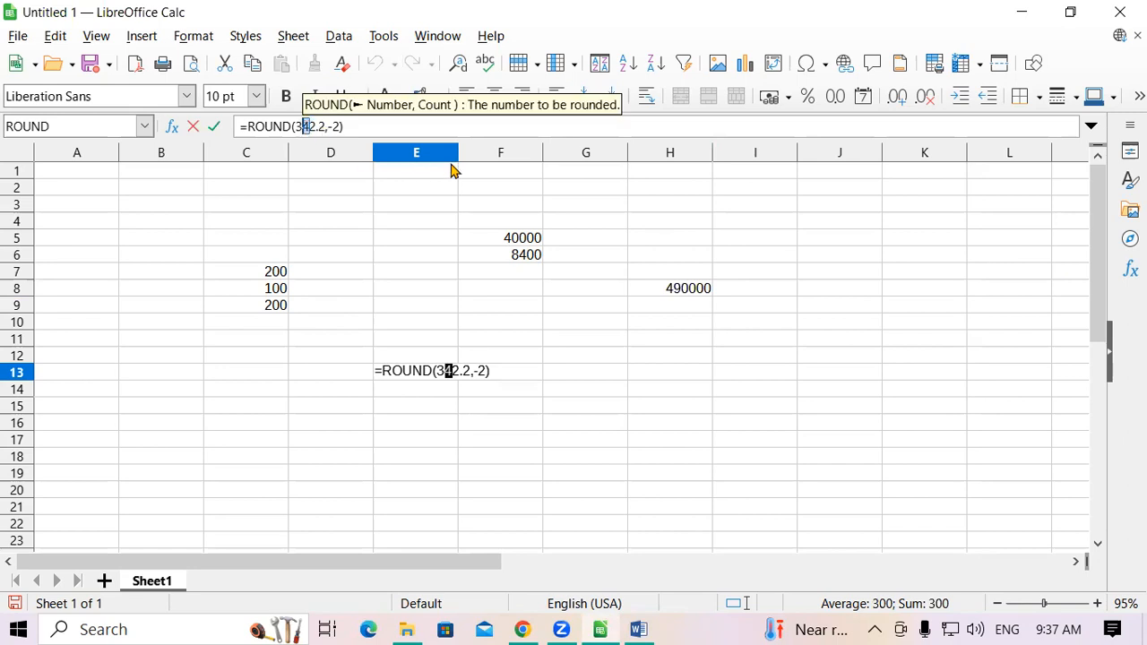
pyautogui.write('8')
pyautogui.press('Return')
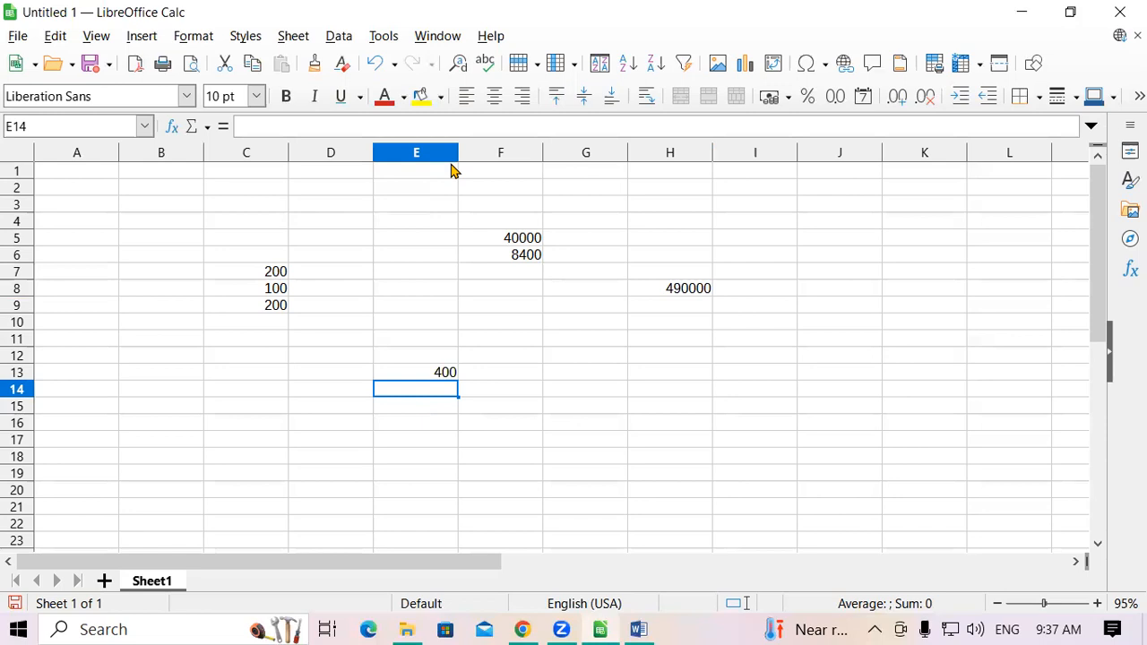
# - Enter the formula =ceiling(23,4) in cell J4
pyautogui.click(660, 424)
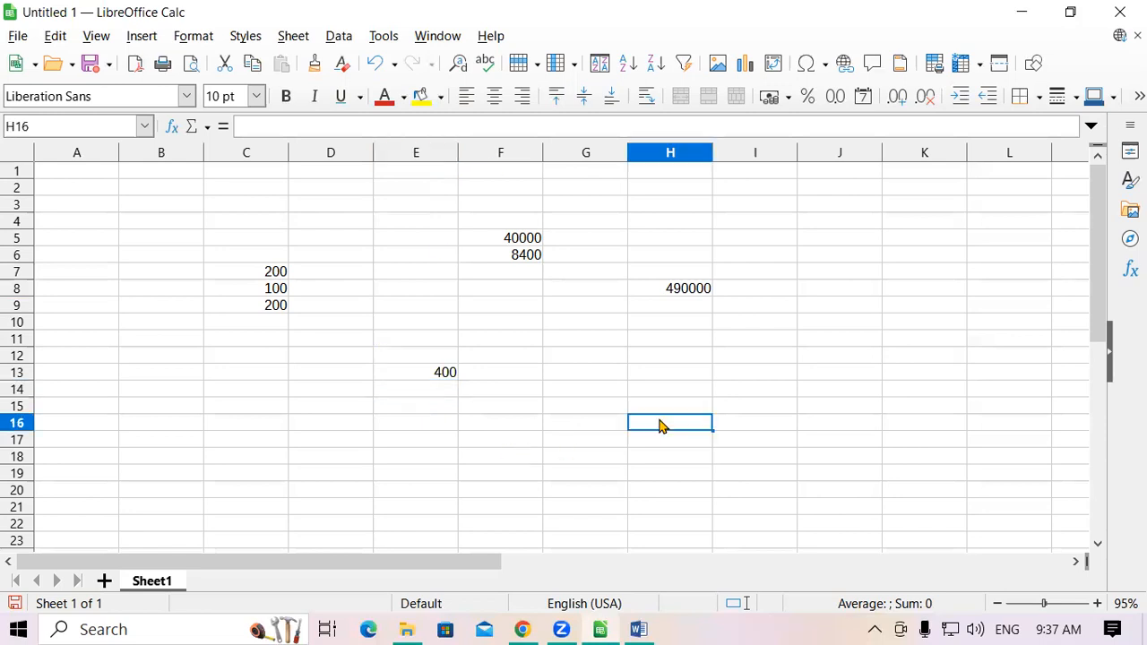
pyautogui.click(804, 227)
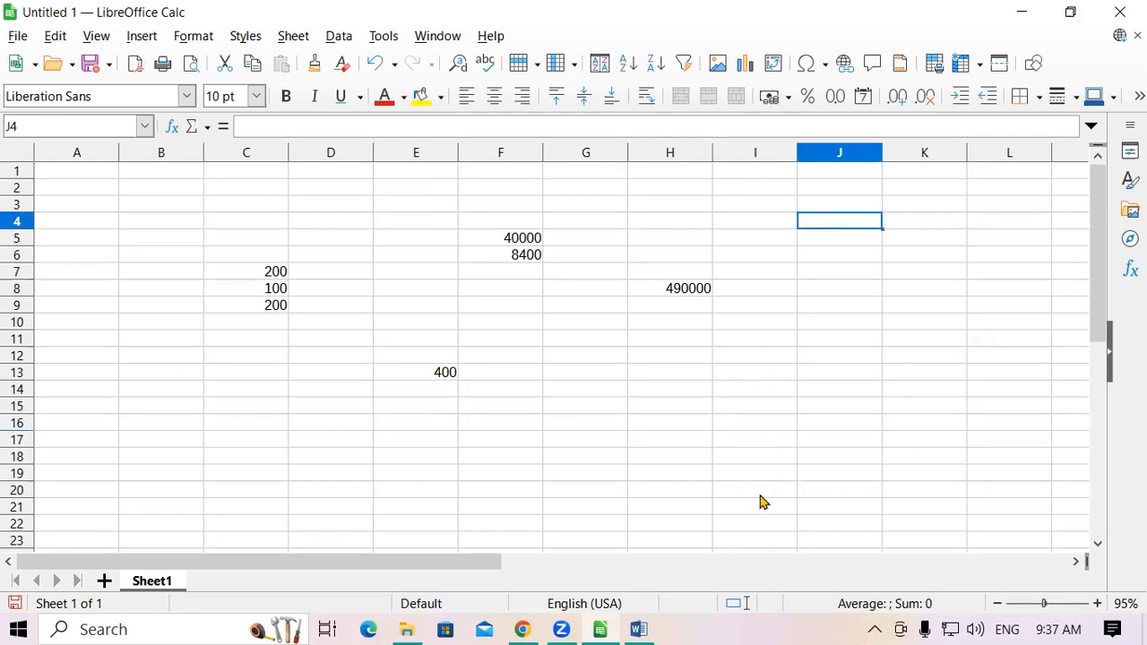
pyautogui.write('c')
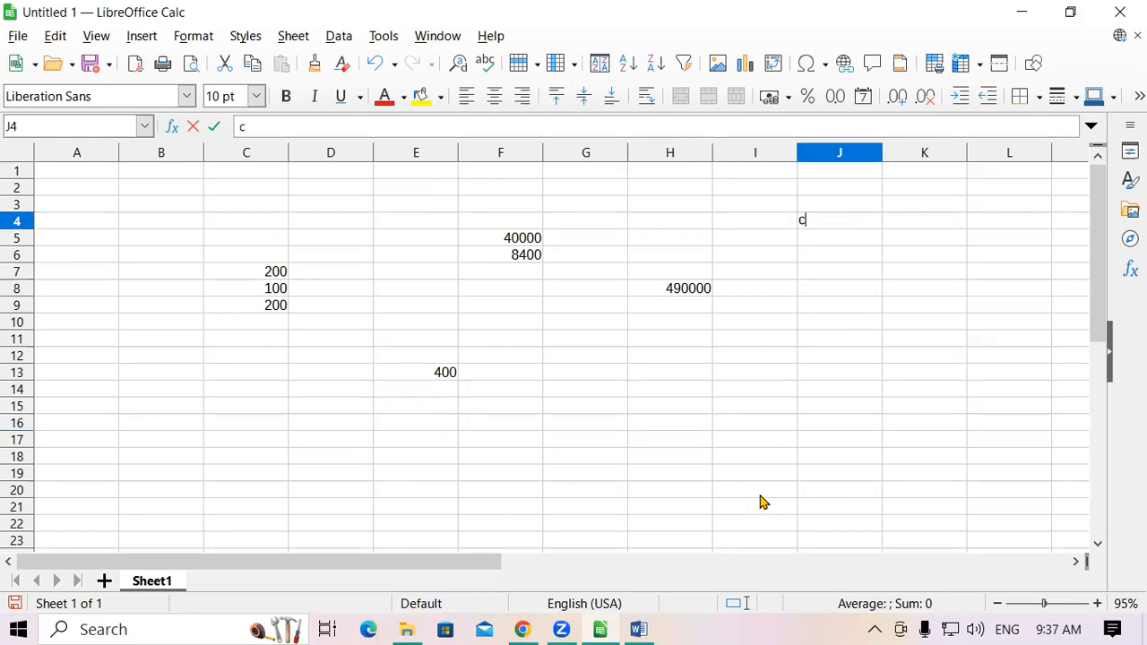
pyautogui.press('BackSpace')
pyautogui.write('=cei')
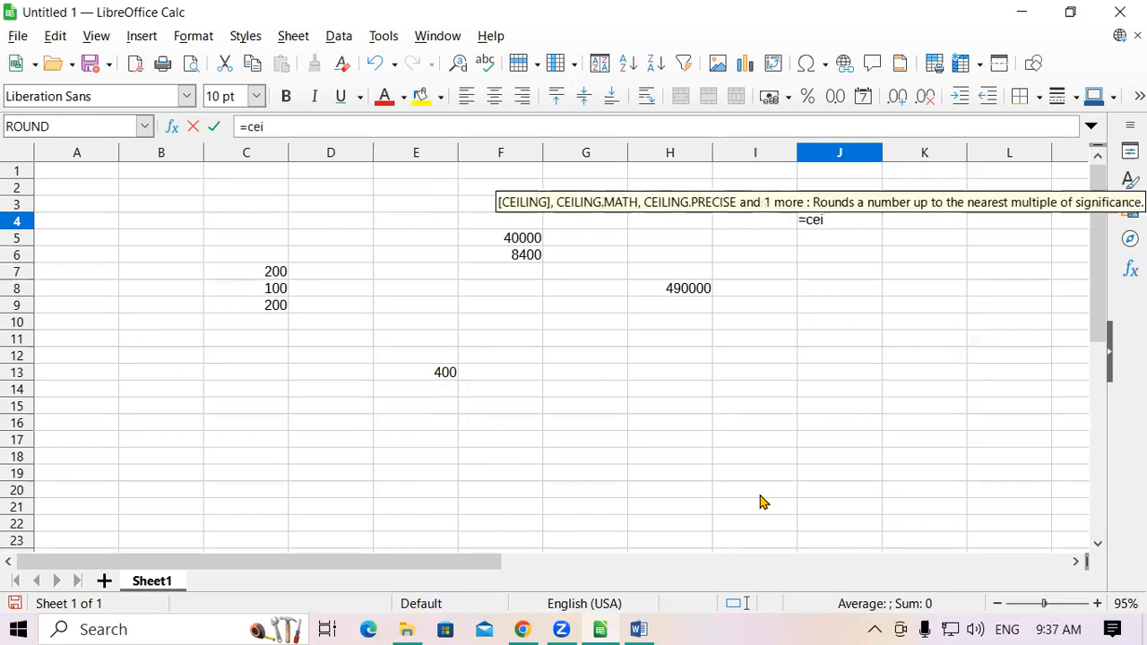
pyautogui.write('ling')
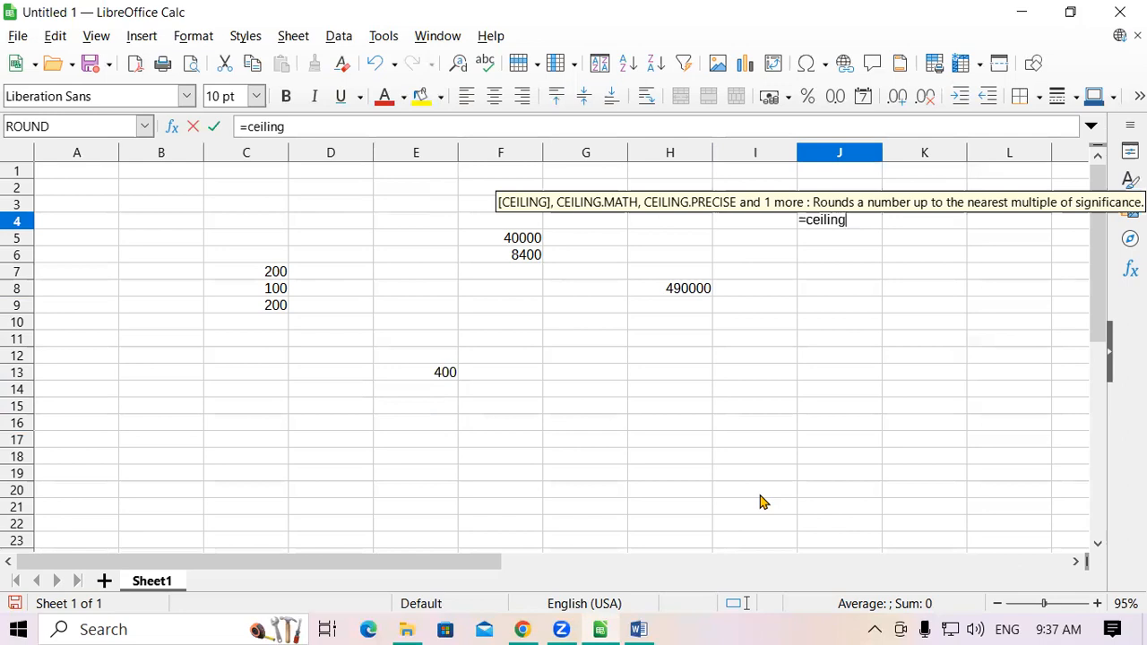
pyautogui.write('(')
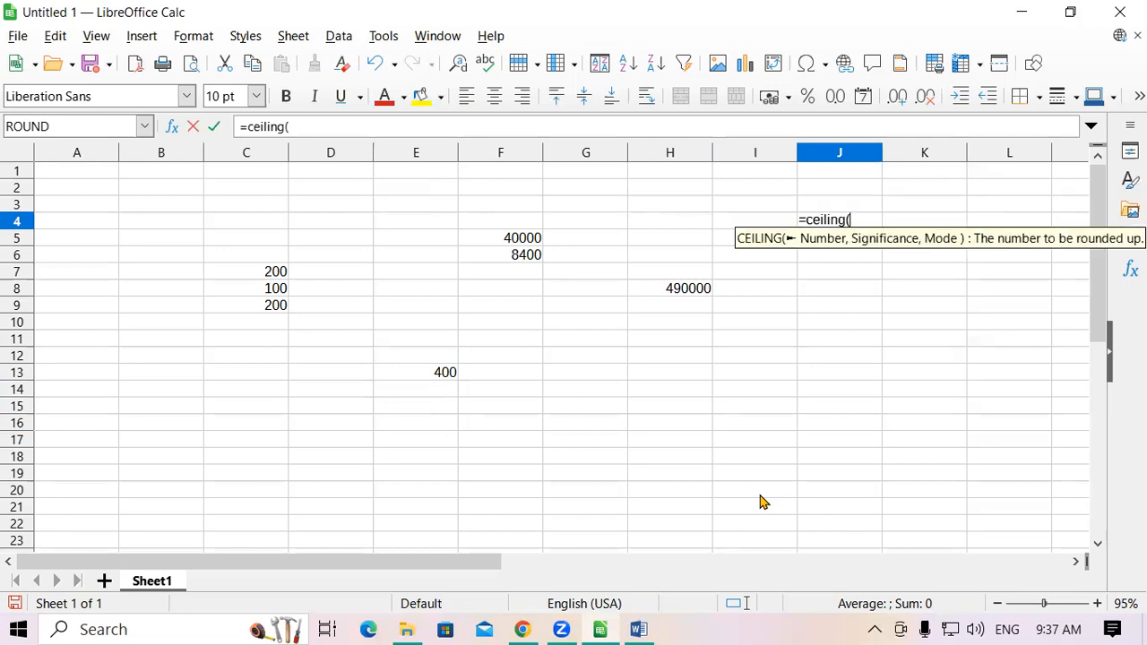
pyautogui.write('23')
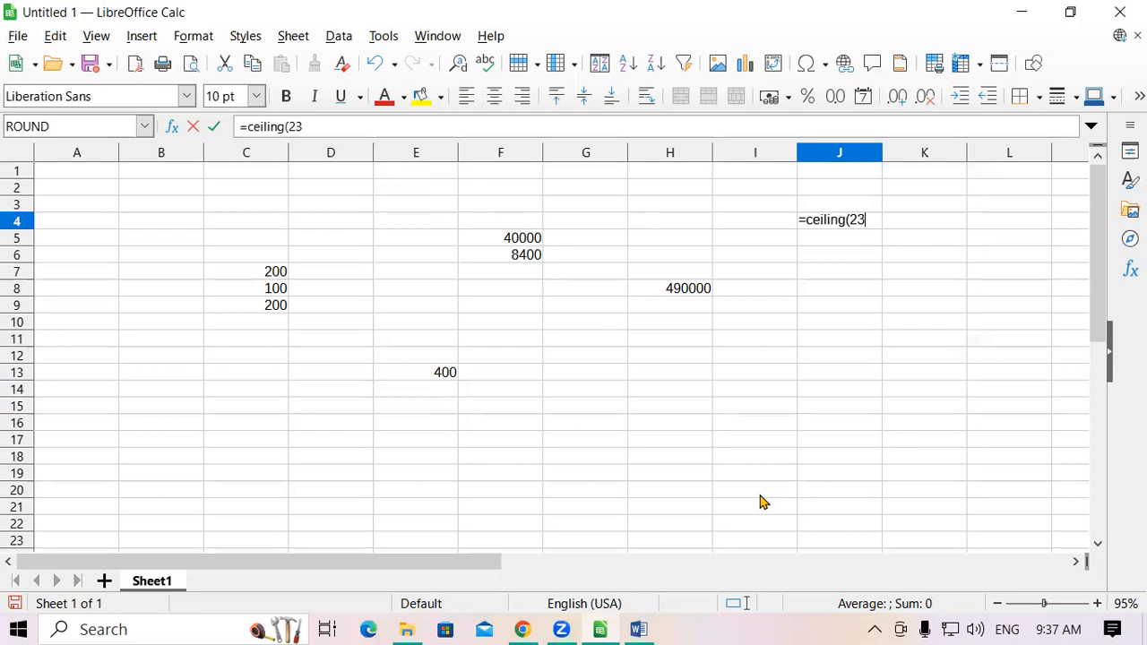
pyautogui.write(',4')
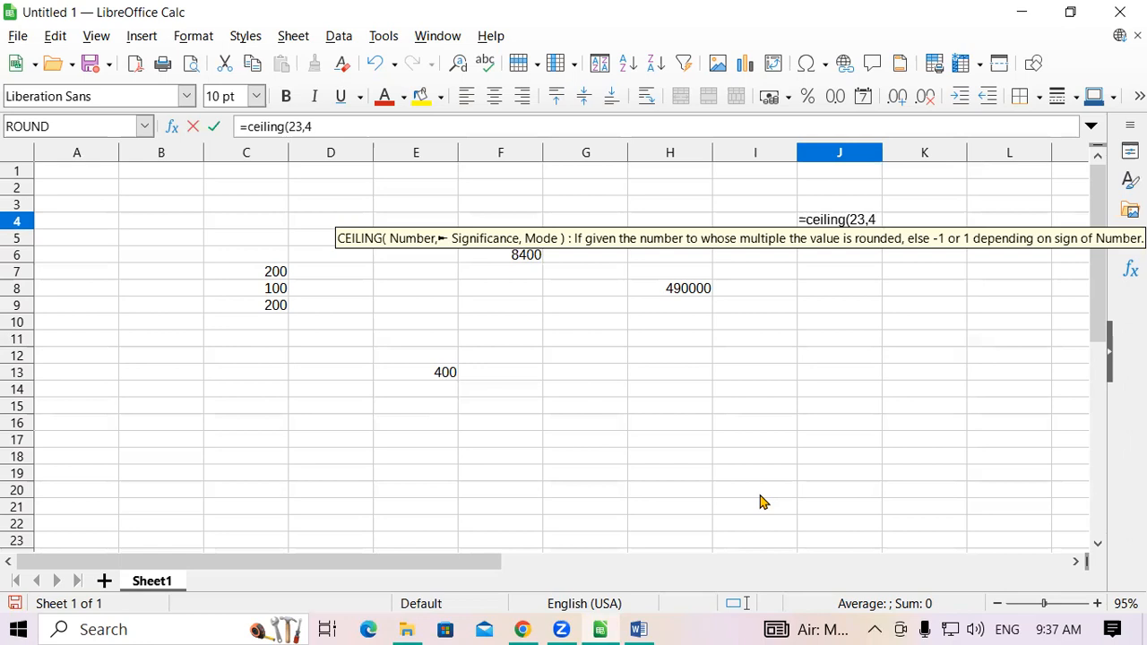
pyautogui.write(')')
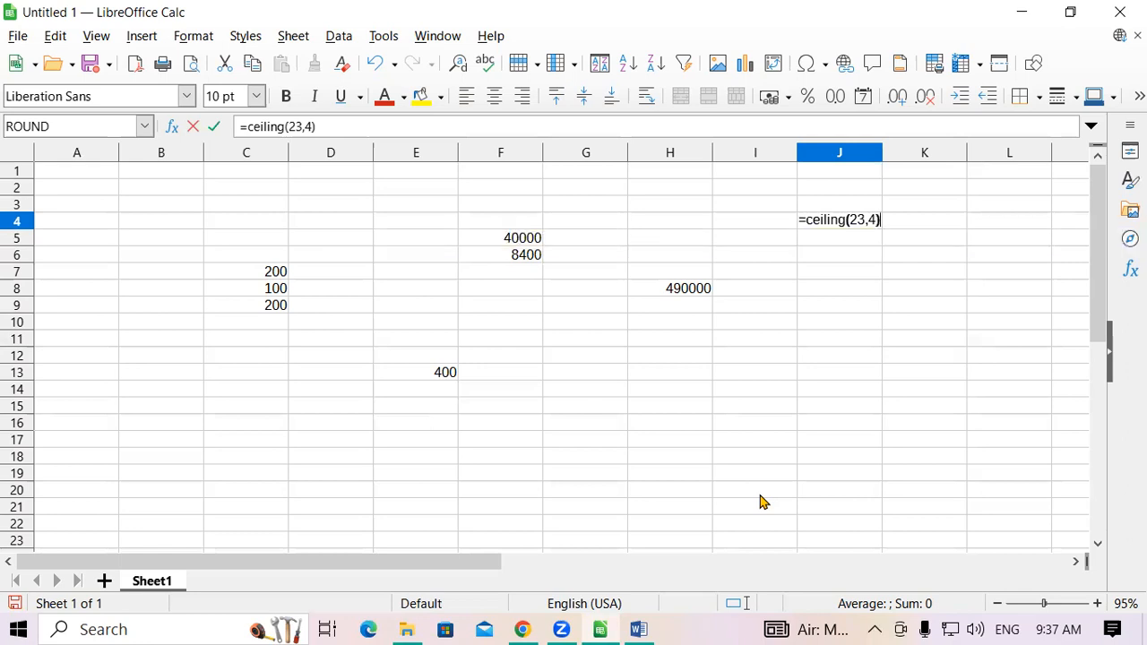
pyautogui.press('Return')
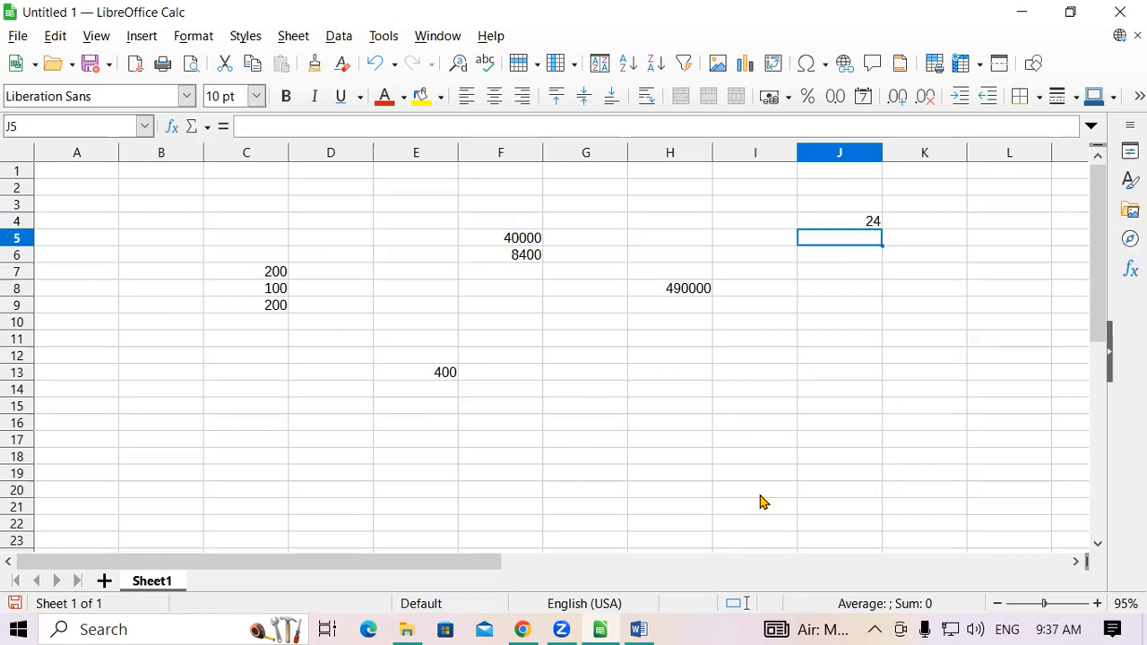
# - Enter the formula =ceiling(24,4) in cell J5
pyautogui.write('=ce')
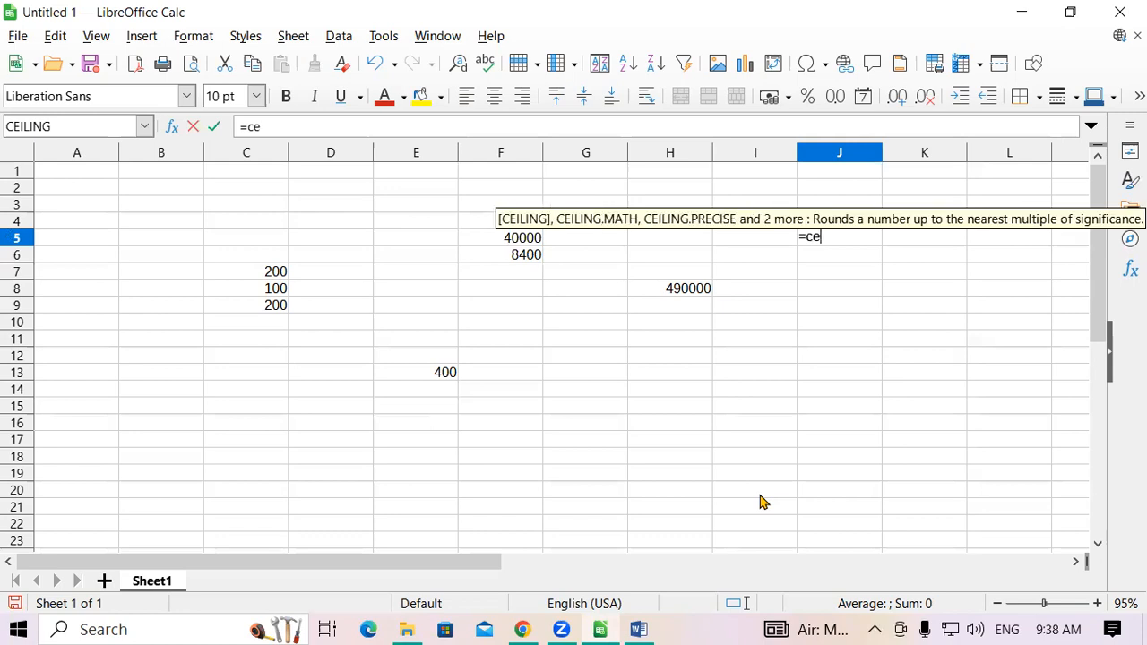
pyautogui.write('iling(24')
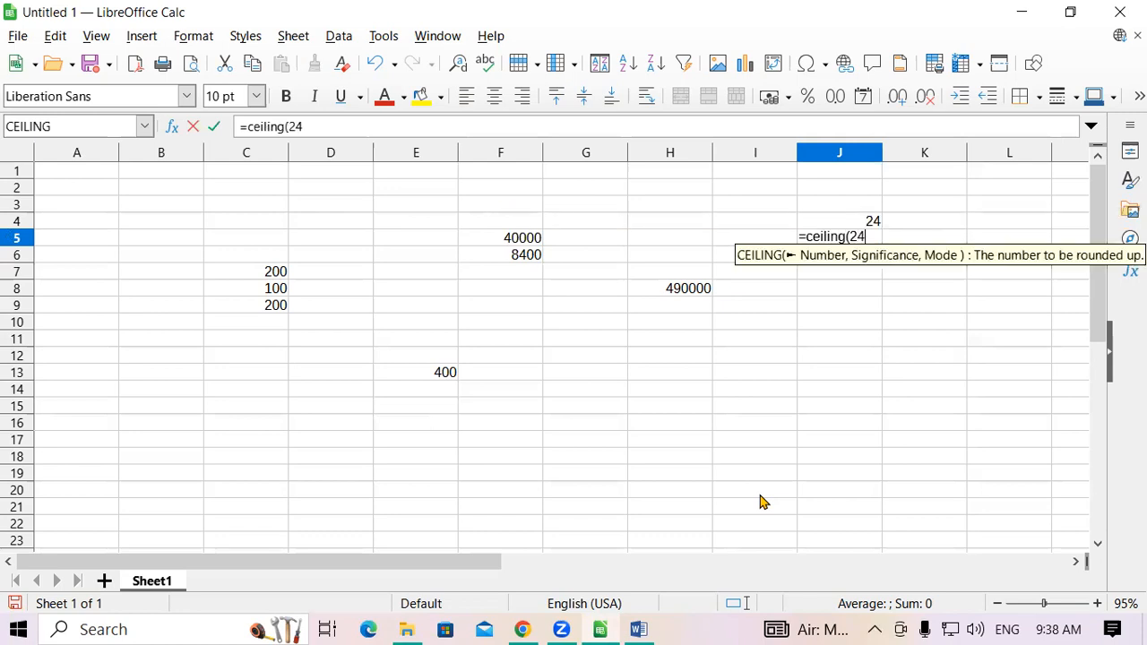
pyautogui.write(',4)')
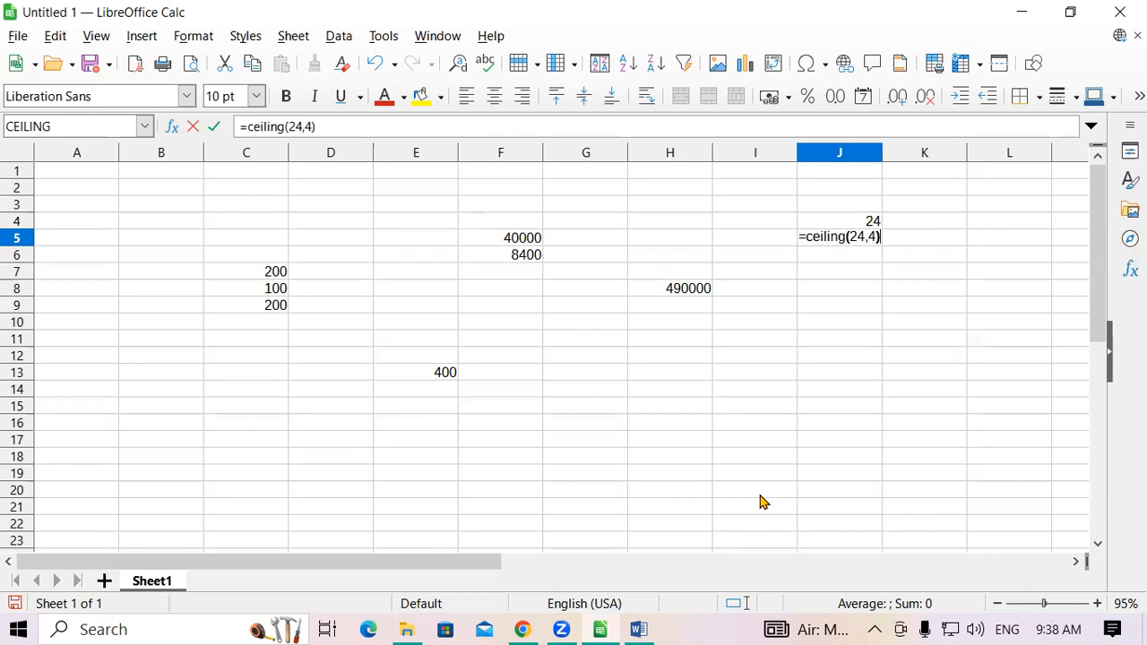
pyautogui.press('Return')
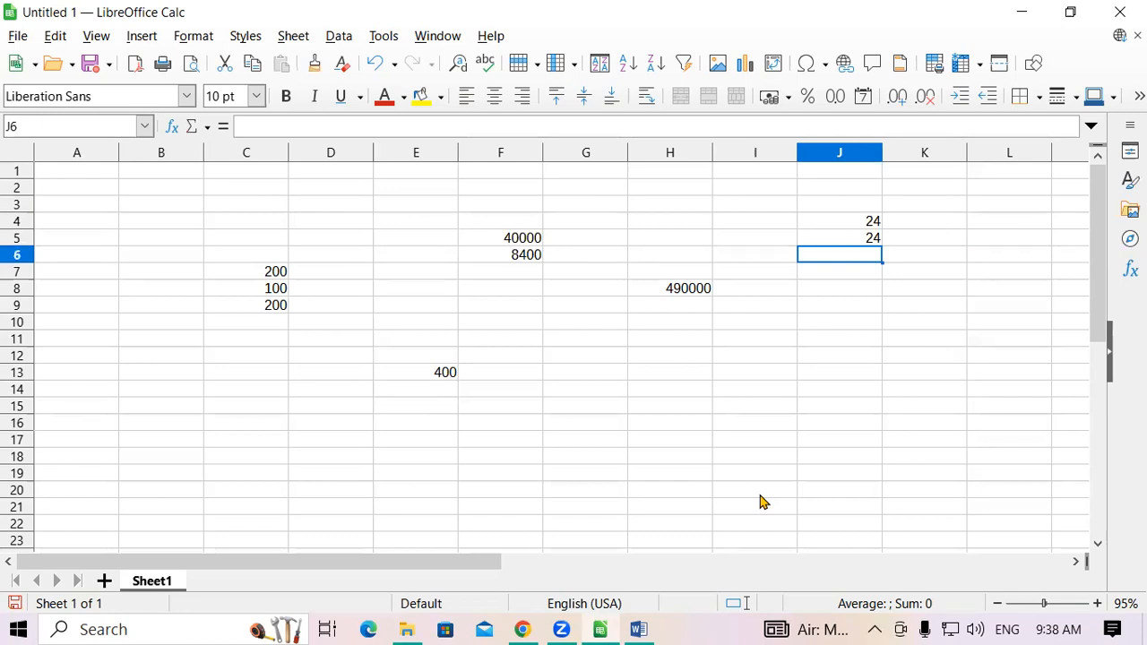
# - Enter the formula =ceiling(25,4) in cell J6
pyautogui.write('=ce')
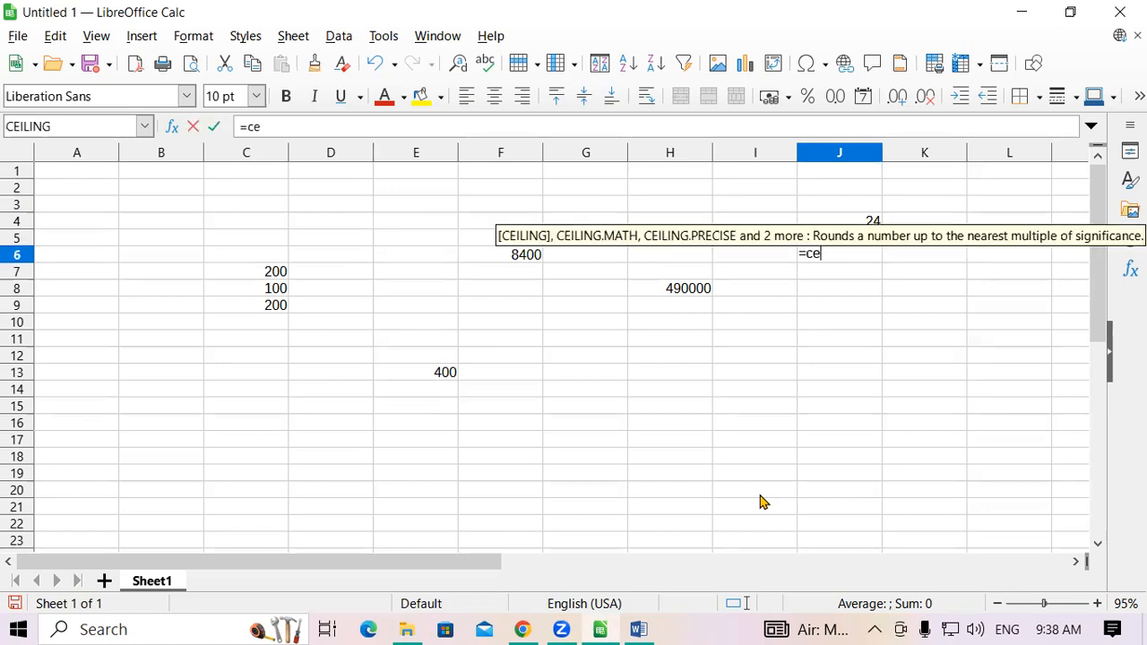
pyautogui.write('iling')
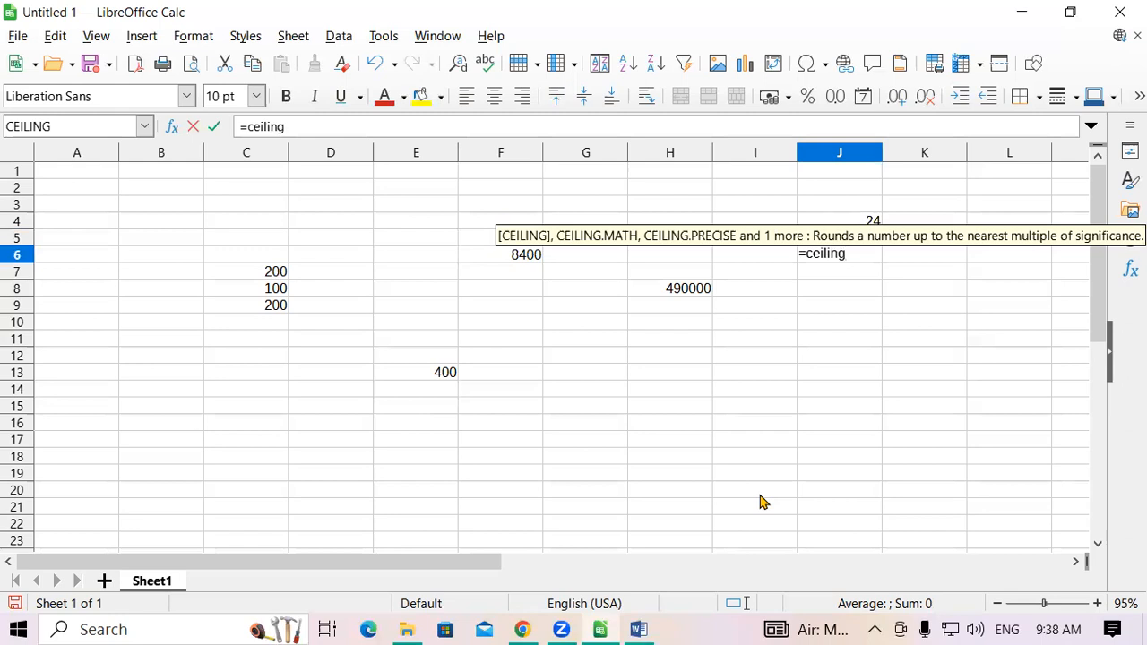
pyautogui.write('(25,')
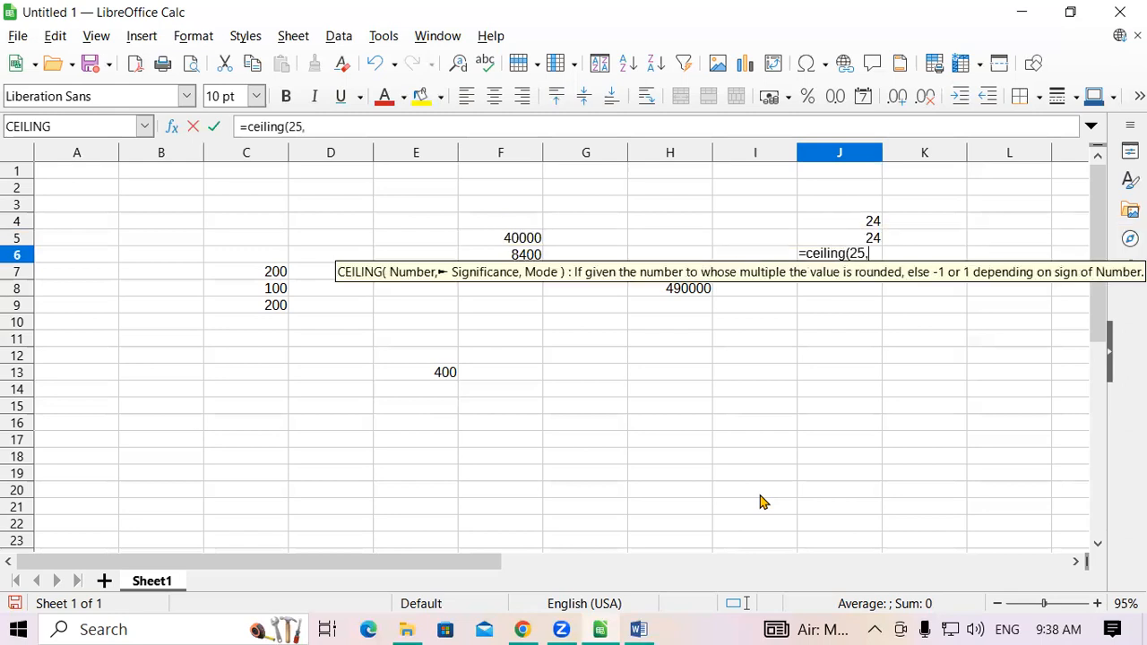
pyautogui.write('4)')
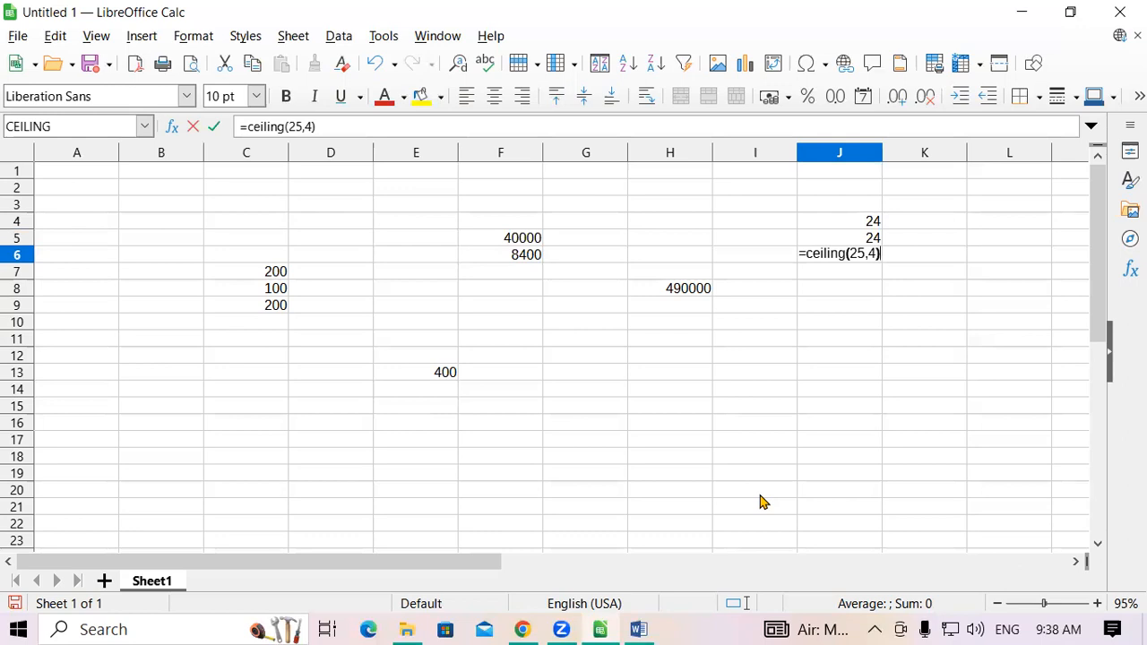
pyautogui.press('Return')
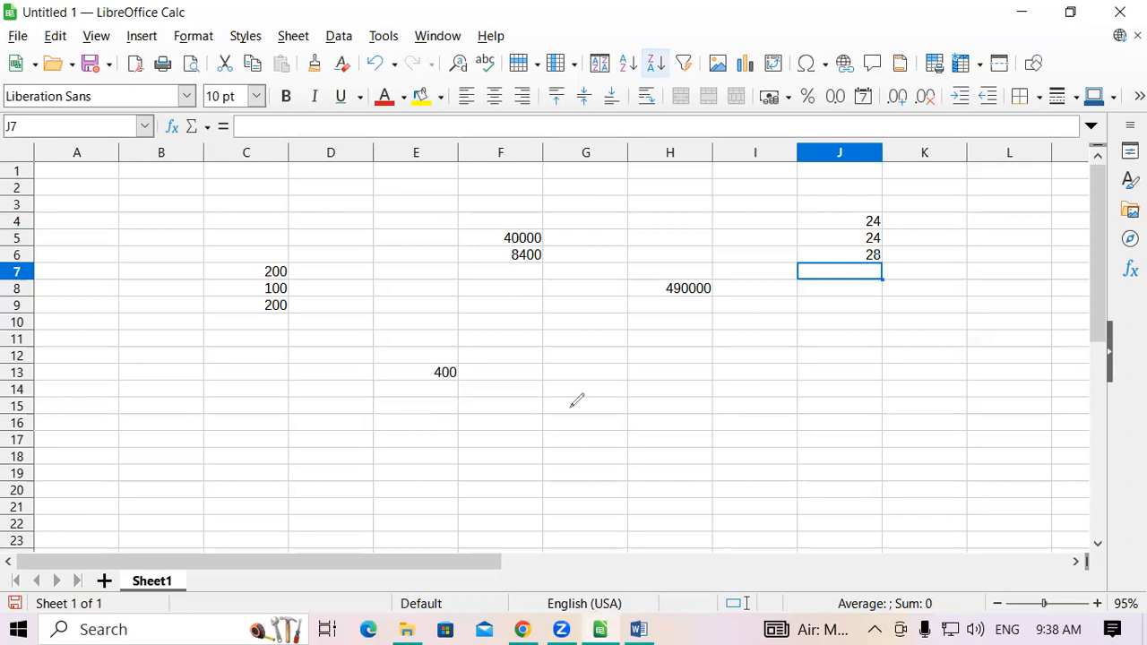
# - Handwrite 23,4 as an annotation around rows 13 to 17, adding arcs and underlining both the 23 and the 4
pyautogui.moveTo(523, 383); pyautogui.dragTo(565, 414)
pyautogui.moveTo(571, 380); pyautogui.dragTo(575, 419)
pyautogui.moveTo(652, 428); pyautogui.dragTo(636, 445)
pyautogui.moveTo(692, 367)
pyautogui.mouseDown()
pyautogui.moveTo(697, 417)
pyautogui.moveTo(704, 390)
pyautogui.mouseUp()
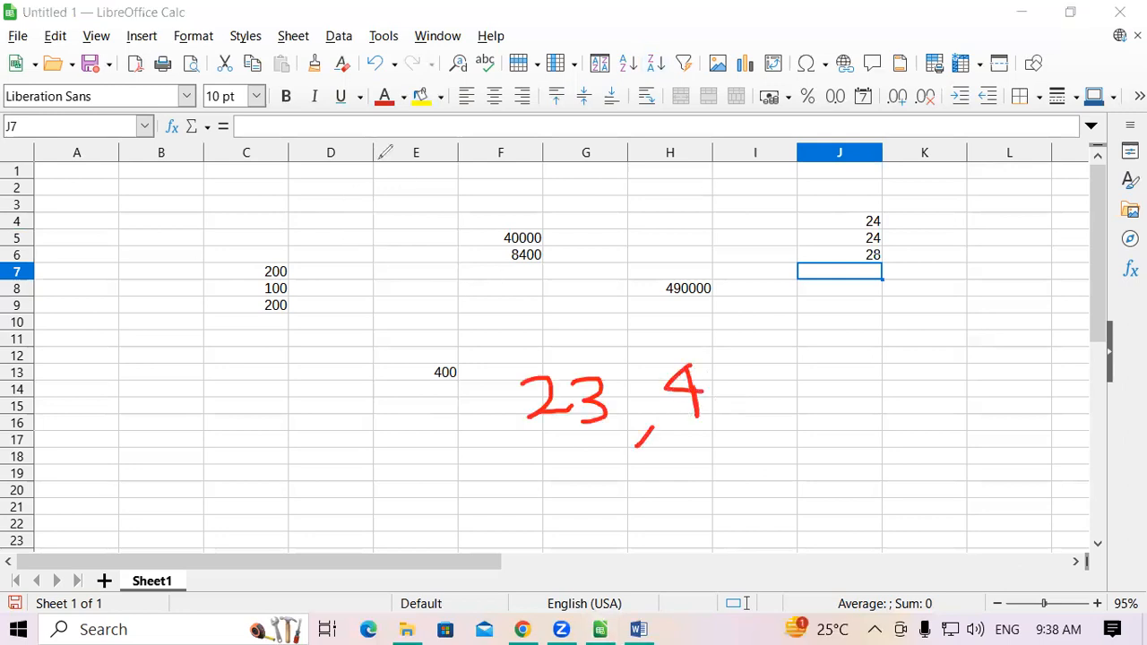
pyautogui.moveTo(672, 359)
pyautogui.mouseDown()
pyautogui.moveTo(639, 325)
pyautogui.moveTo(578, 353)
pyautogui.mouseUp()
pyautogui.moveTo(524, 508)
pyautogui.mouseDown()
pyautogui.moveTo(615, 458)
pyautogui.moveTo(578, 455)
pyautogui.mouseUp()
pyautogui.moveTo(533, 410)
pyautogui.mouseDown()
pyautogui.moveTo(476, 430)
pyautogui.moveTo(455, 296)
pyautogui.moveTo(507, 293)
pyautogui.mouseUp()
pyautogui.moveTo(708, 420); pyautogui.dragTo(742, 412)
# - Handwrite 17,5 above the values in column C and underline it
pyautogui.moveTo(199, 187)
pyautogui.mouseDown()
pyautogui.moveTo(201, 220)
pyautogui.moveTo(236, 223)
pyautogui.moveTo(264, 205)
pyautogui.mouseUp()
pyautogui.moveTo(280, 192); pyautogui.dragTo(284, 235)
pyautogui.moveTo(305, 185)
pyautogui.mouseDown()
pyautogui.moveTo(321, 204)
pyautogui.moveTo(310, 213)
pyautogui.moveTo(339, 170)
pyautogui.mouseUp()
pyautogui.moveTo(206, 266); pyautogui.dragTo(392, 240)
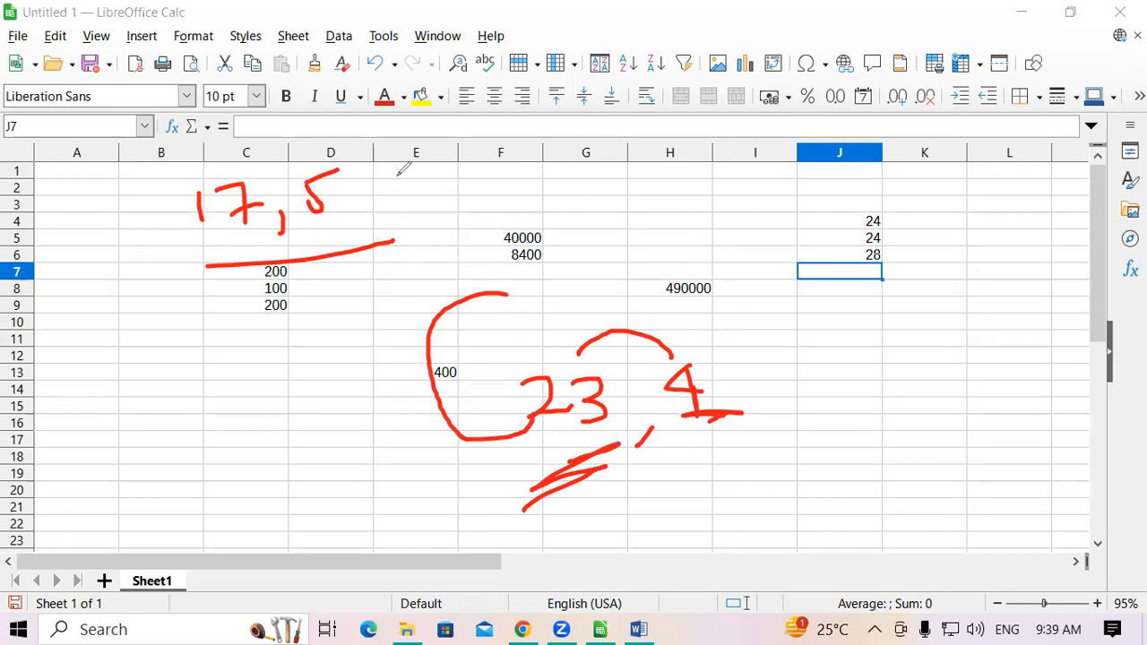
# - Handwrite the word Ceiling above the sheet's columns E to H and underline it twice
pyautogui.moveTo(464, 89); pyautogui.dragTo(455, 158)
pyautogui.moveTo(483, 131)
pyautogui.mouseDown()
pyautogui.moveTo(515, 112)
pyautogui.moveTo(562, 140)
pyautogui.mouseUp()
pyautogui.moveTo(532, 85)
pyautogui.mouseDown()
pyautogui.moveTo(574, 135)
pyautogui.moveTo(578, 90)
pyautogui.moveTo(621, 101)
pyautogui.moveTo(632, 151)
pyautogui.moveTo(661, 98)
pyautogui.mouseUp()
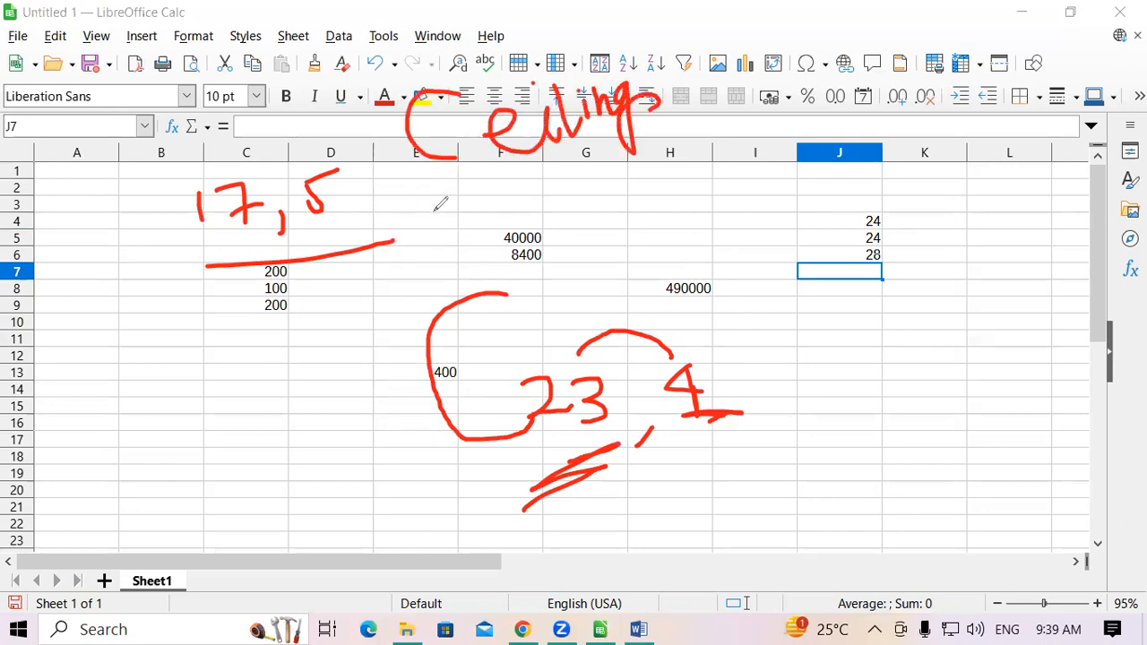
pyautogui.moveTo(400, 217); pyautogui.dragTo(727, 138)
pyautogui.moveTo(466, 235); pyautogui.dragTo(692, 179)
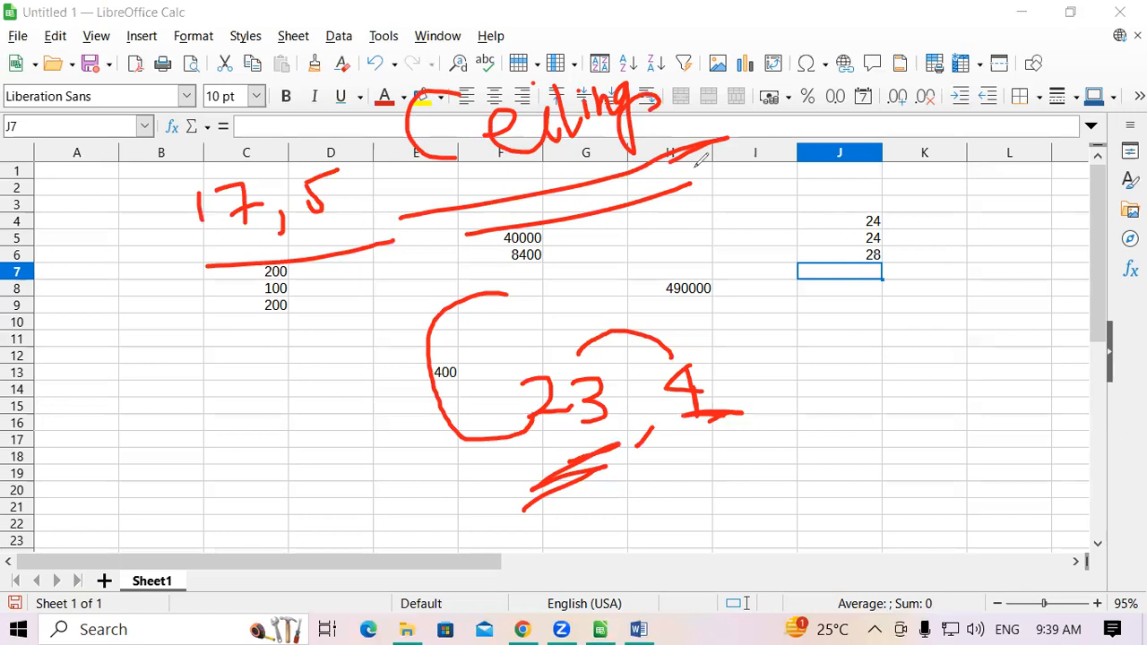
# - Handwrite 1000 over the column J results with short line strokes before it, then clear all annotations
pyautogui.moveTo(695, 235); pyautogui.dragTo(697, 266)
pyautogui.moveTo(691, 215); pyautogui.dragTo(774, 201)
pyautogui.moveTo(699, 253); pyautogui.dragTo(763, 251)
pyautogui.moveTo(798, 204); pyautogui.dragTo(800, 267)
pyautogui.moveTo(815, 231)
pyautogui.mouseDown()
pyautogui.moveTo(817, 243)
pyautogui.moveTo(825, 219)
pyautogui.moveTo(852, 217)
pyautogui.moveTo(896, 260)
pyautogui.moveTo(888, 208)
pyautogui.mouseUp()
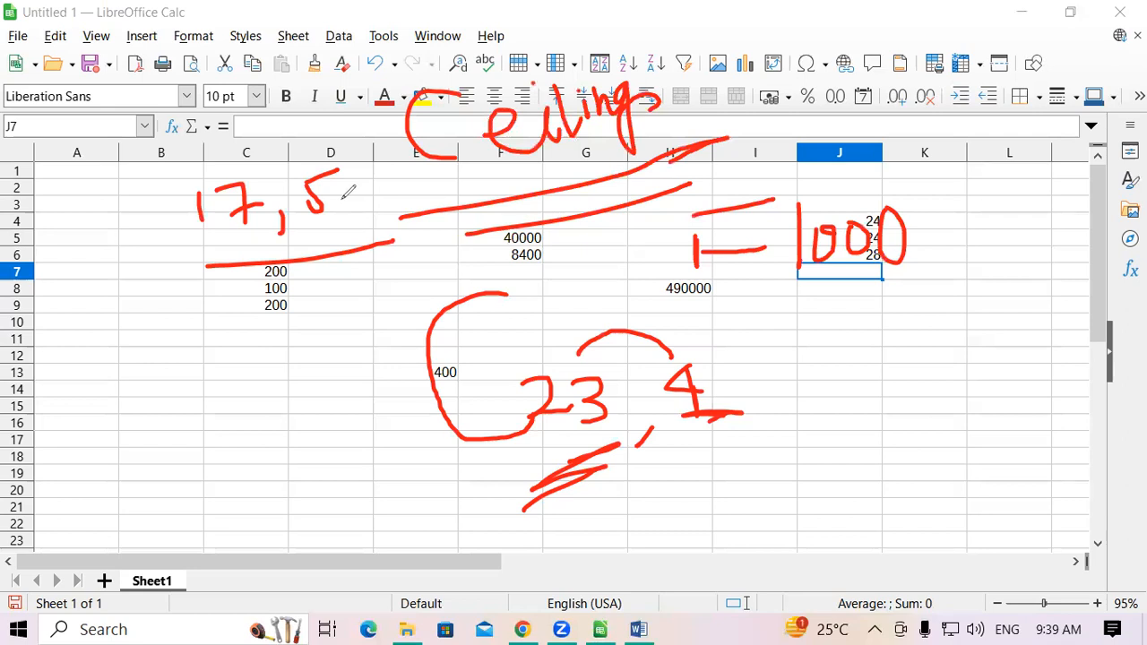
pyautogui.click(69, 431)
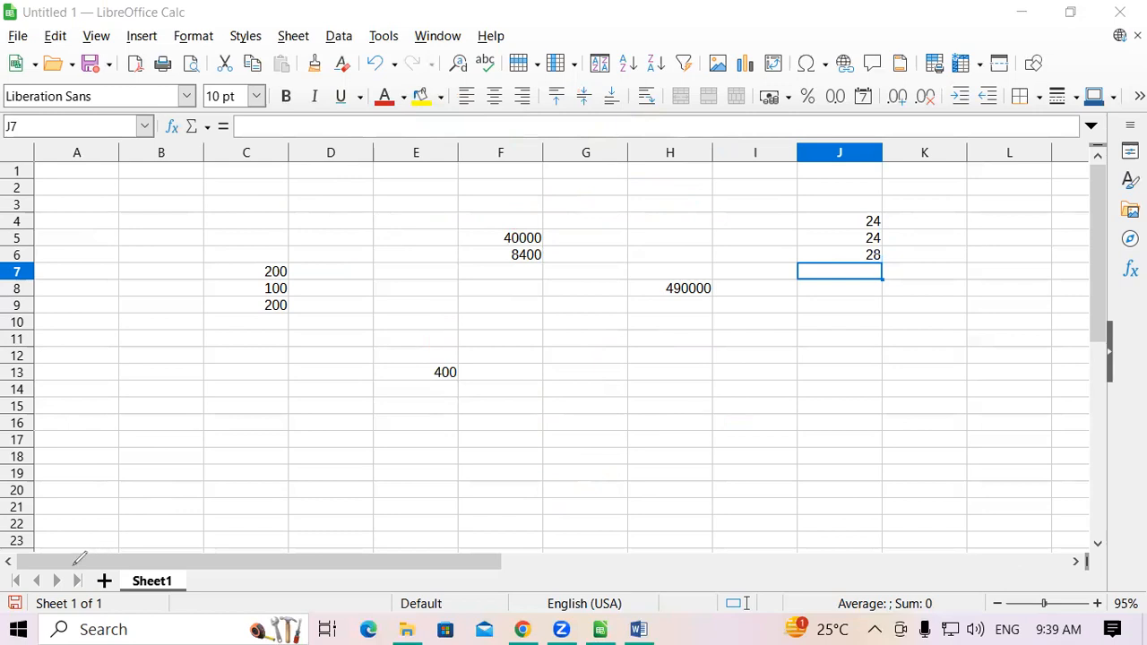
# - Delete the contents of cells B2 to L17
pyautogui.click(333, 489)
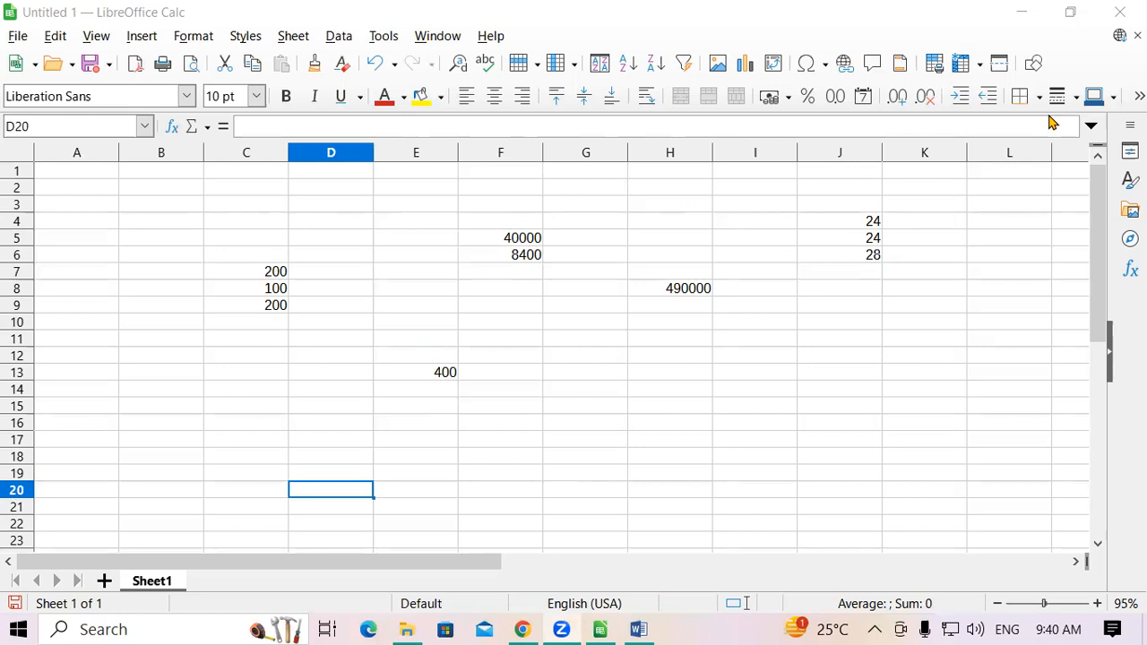
pyautogui.click(649, 458)
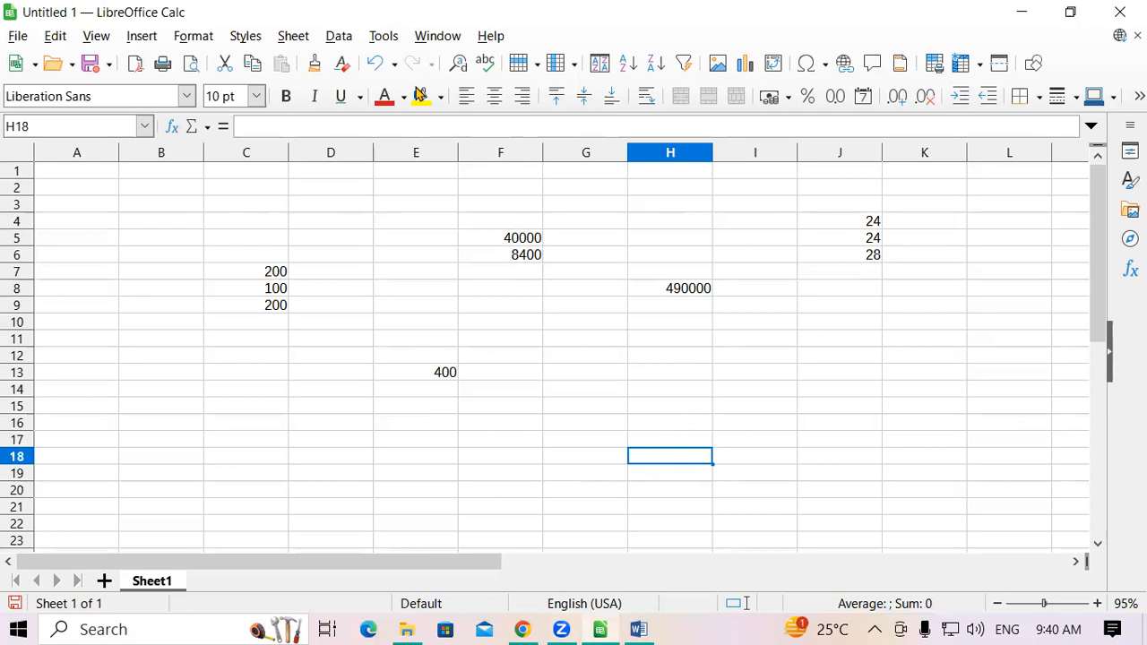
pyautogui.moveTo(174, 190); pyautogui.dragTo(990, 445)
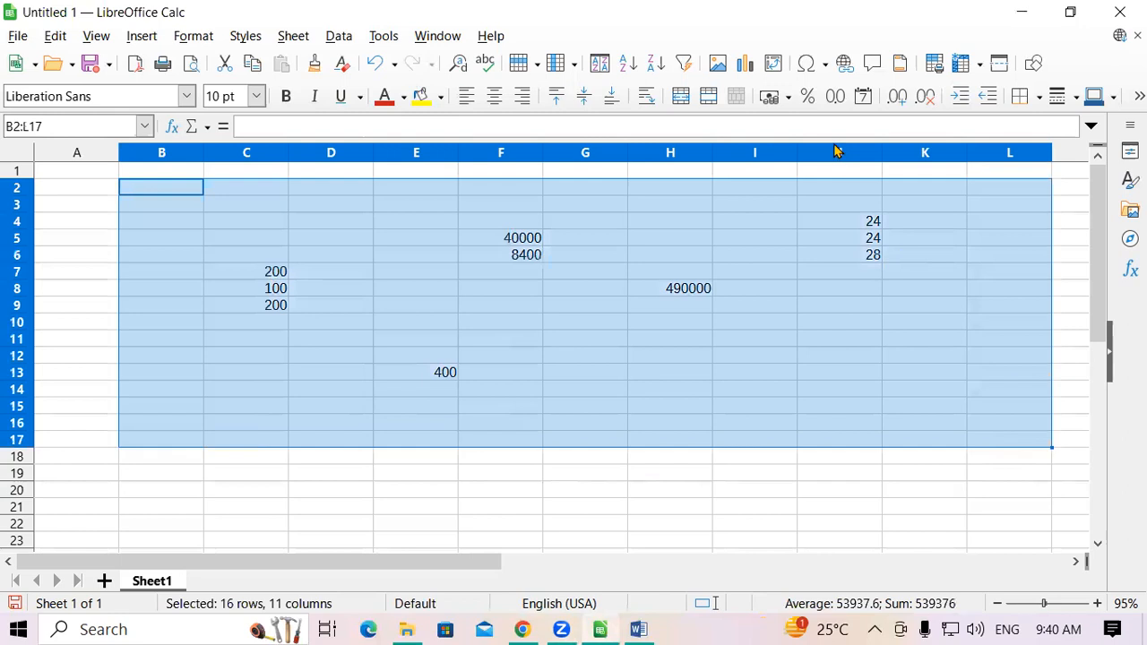
pyautogui.press('Delete')
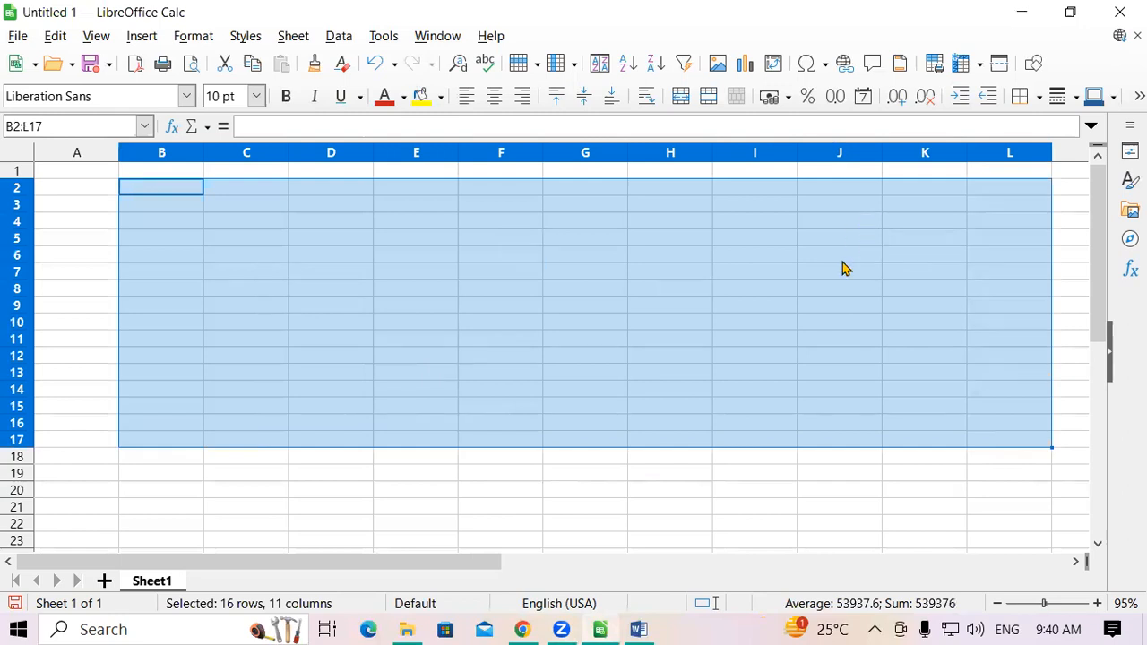
pyautogui.click(407, 324)
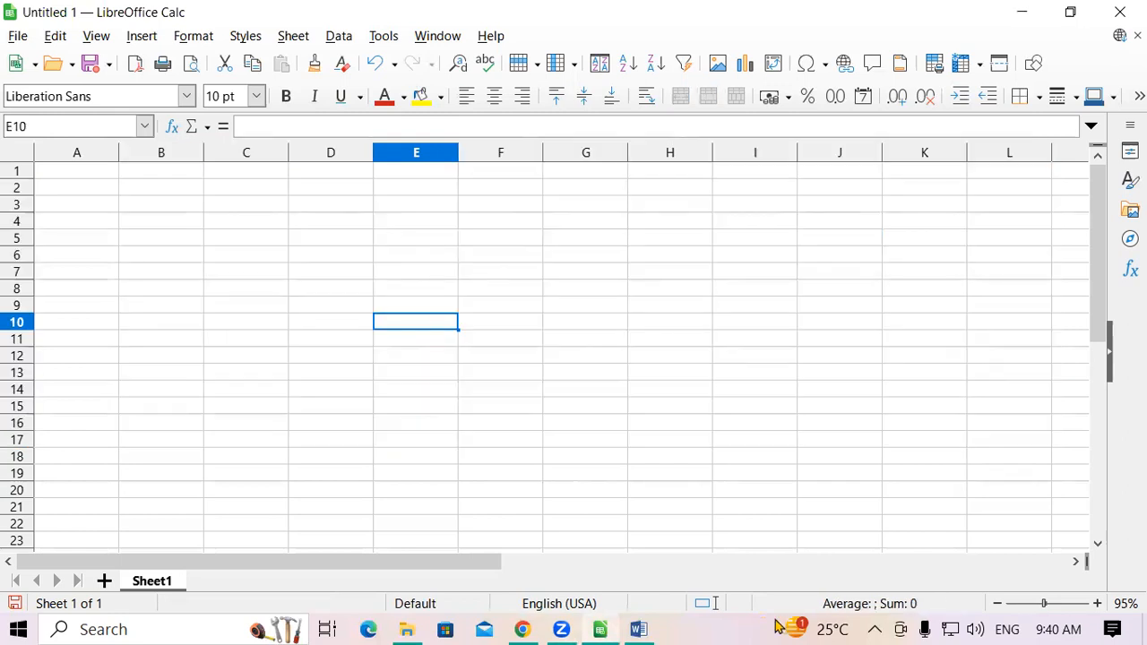
pyautogui.click(587, 415)
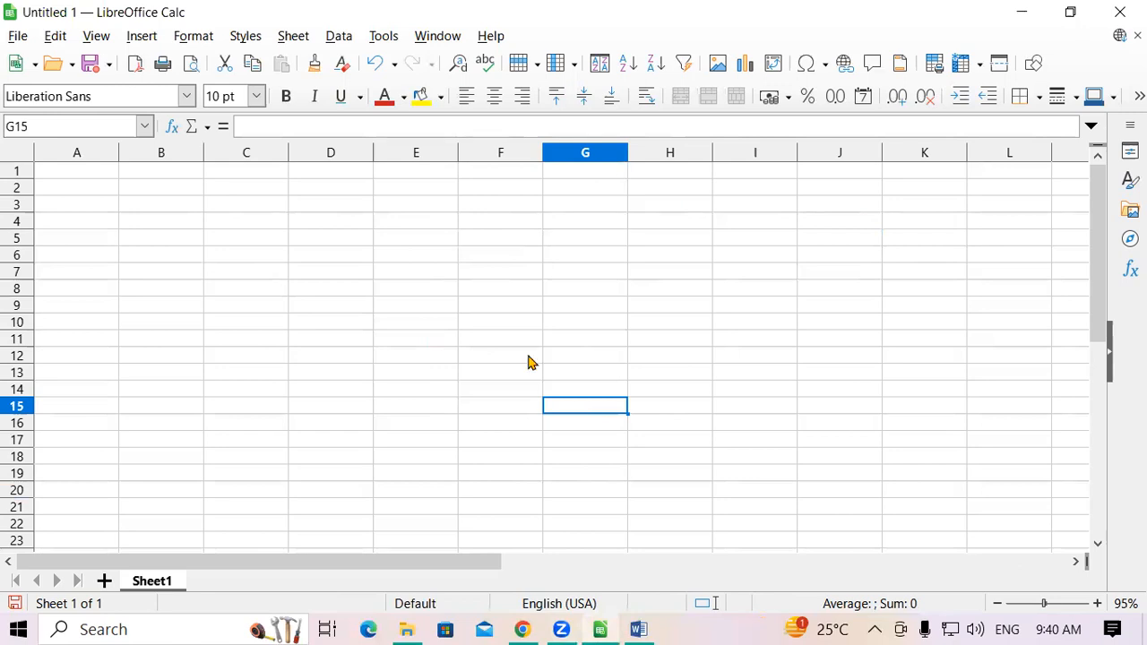
# - Enter the formula =ceiling(45,11) in cell D5
pyautogui.click(331, 239)
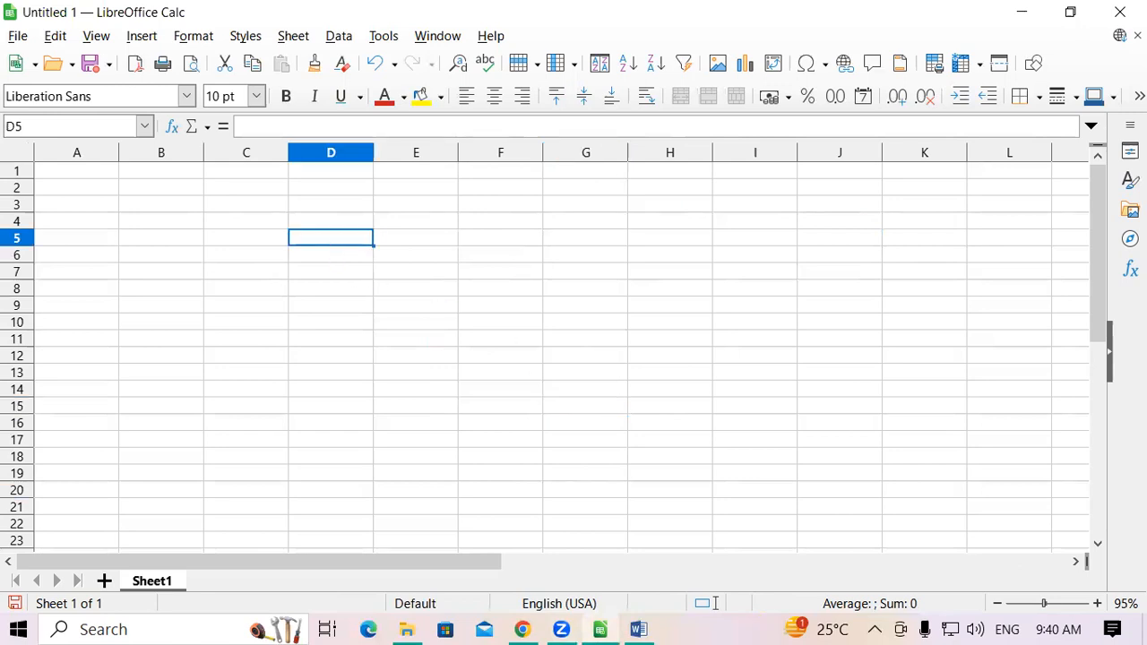
pyautogui.write('=ceil')
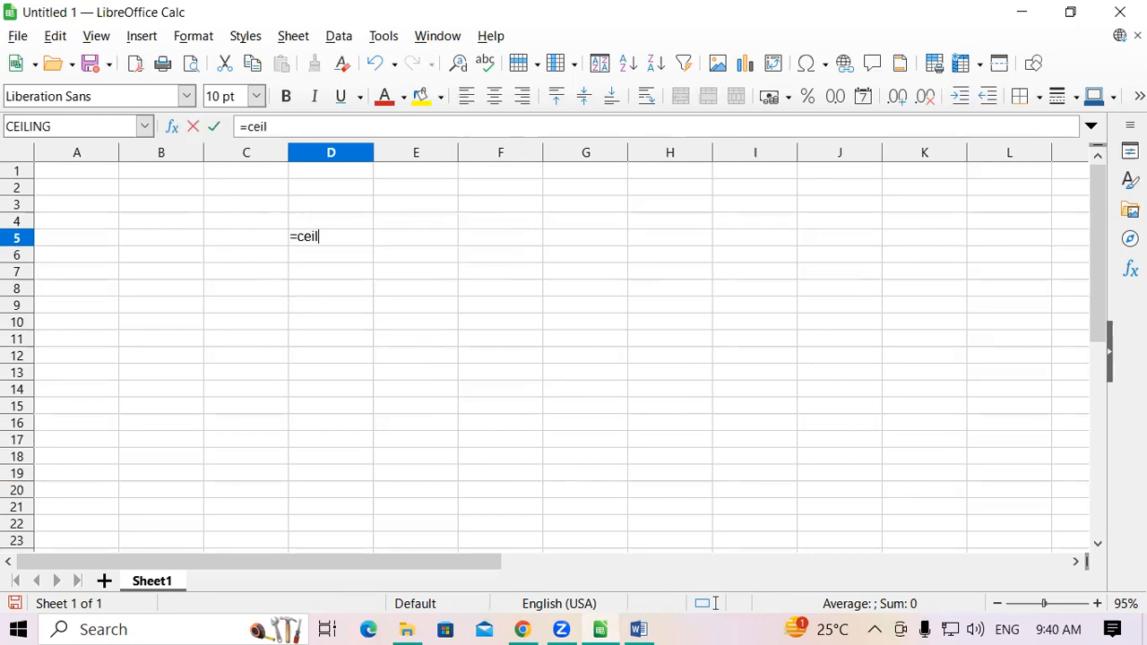
pyautogui.write('ing(')
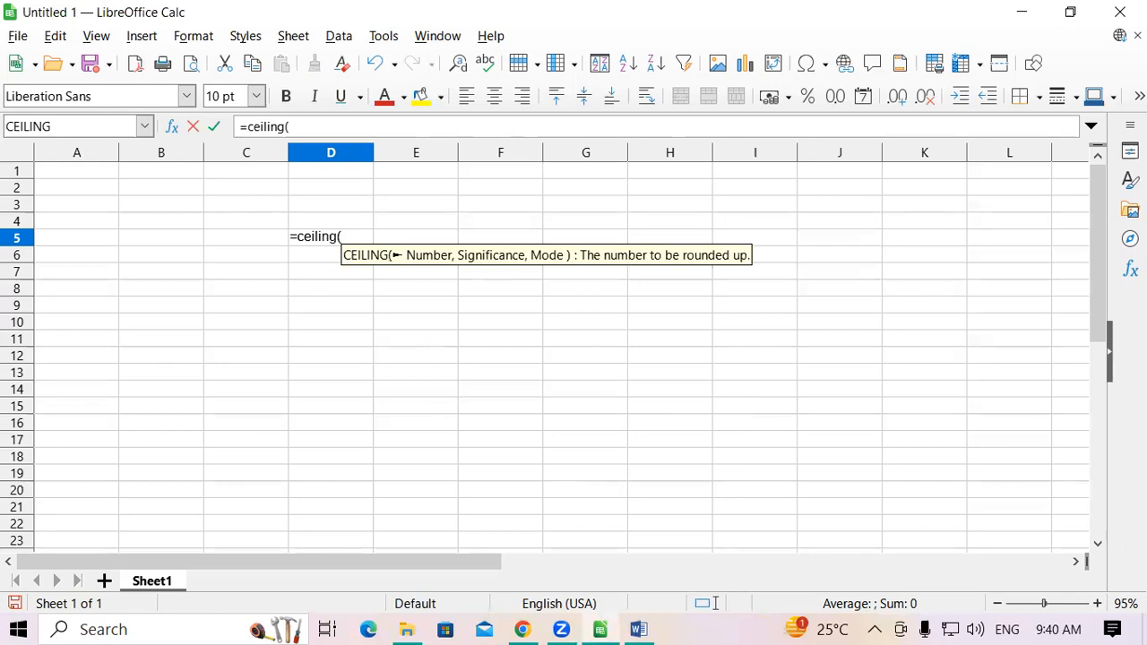
pyautogui.write('45')
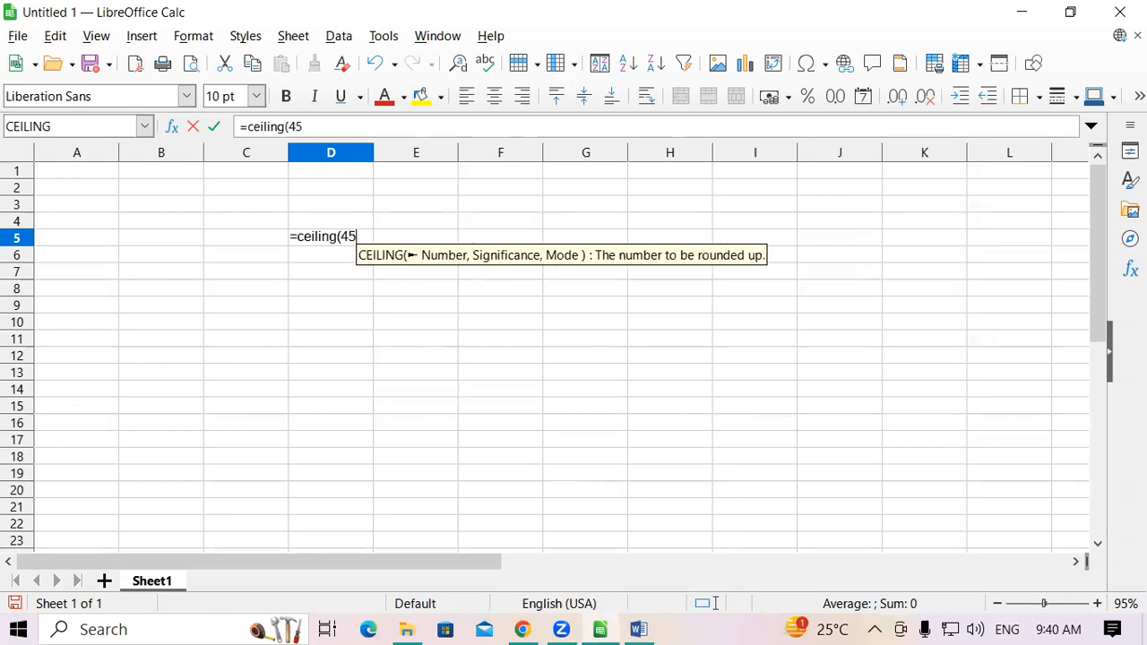
pyautogui.write(',')
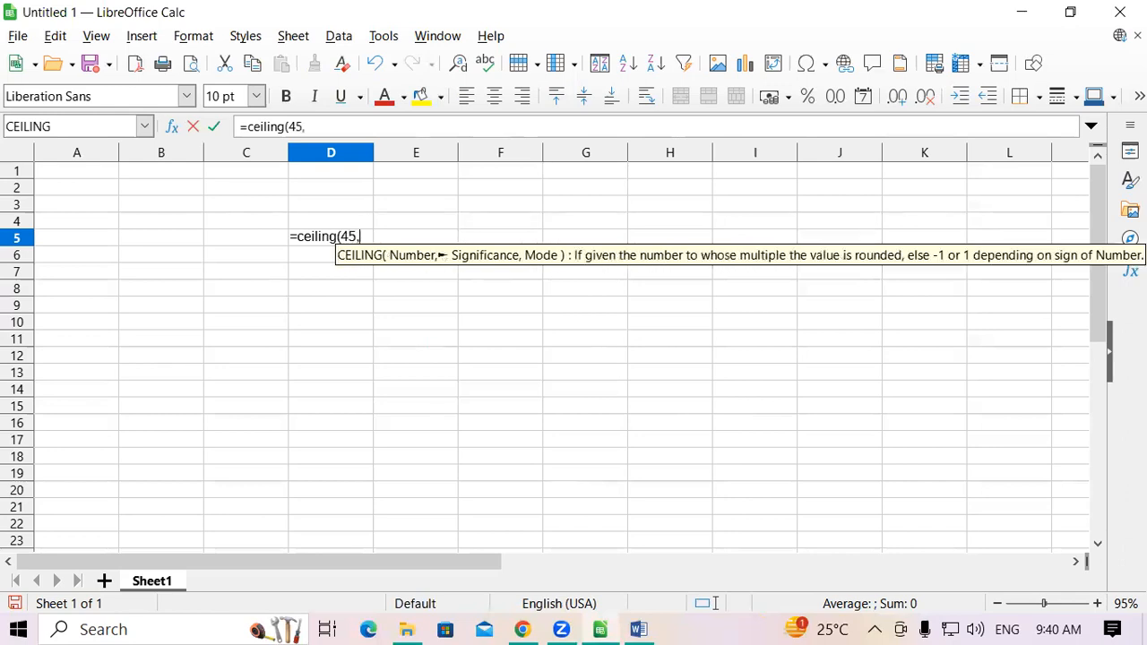
pyautogui.write('11)')
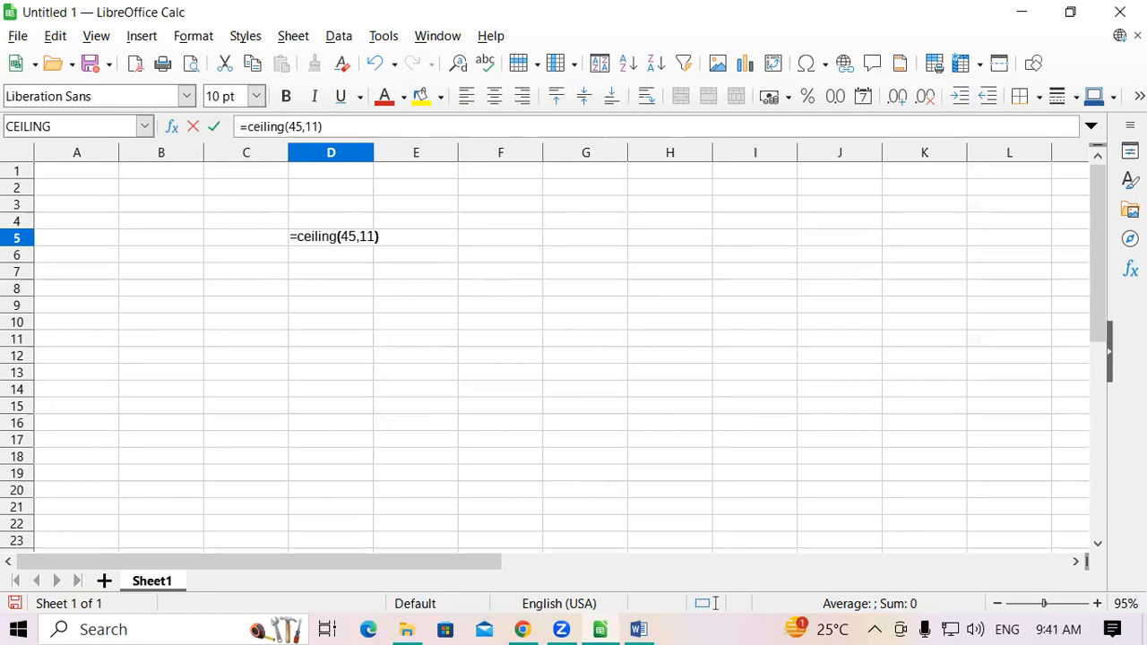
pyautogui.press('Return')
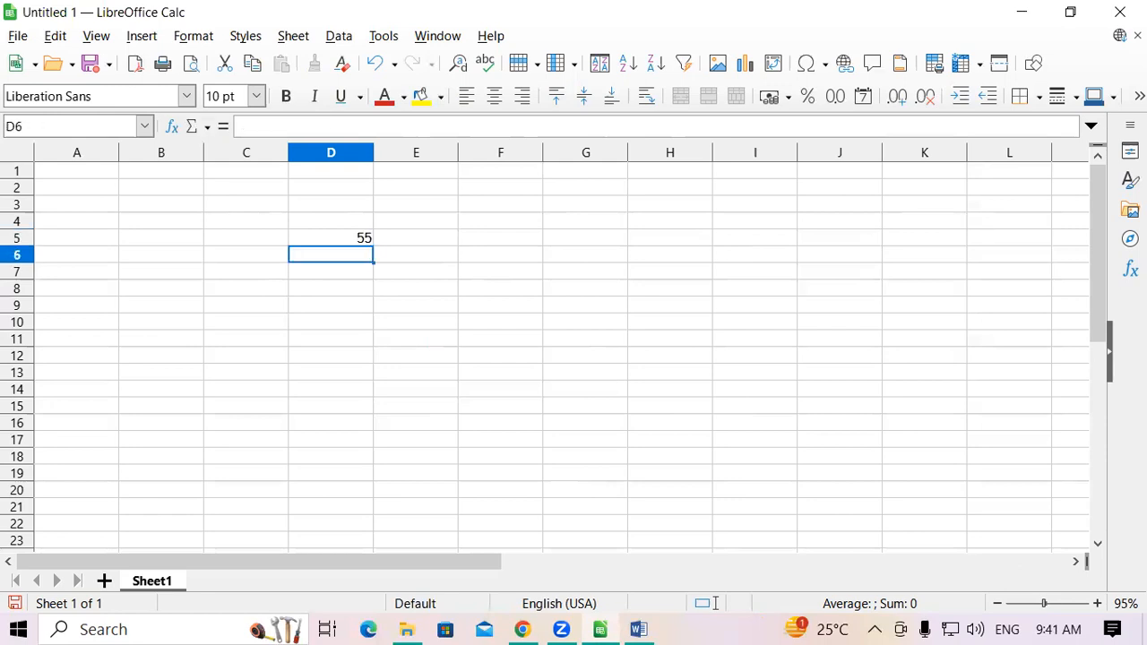
# - Enter the formula =floor(45,11) in cell D6
pyautogui.write('=')
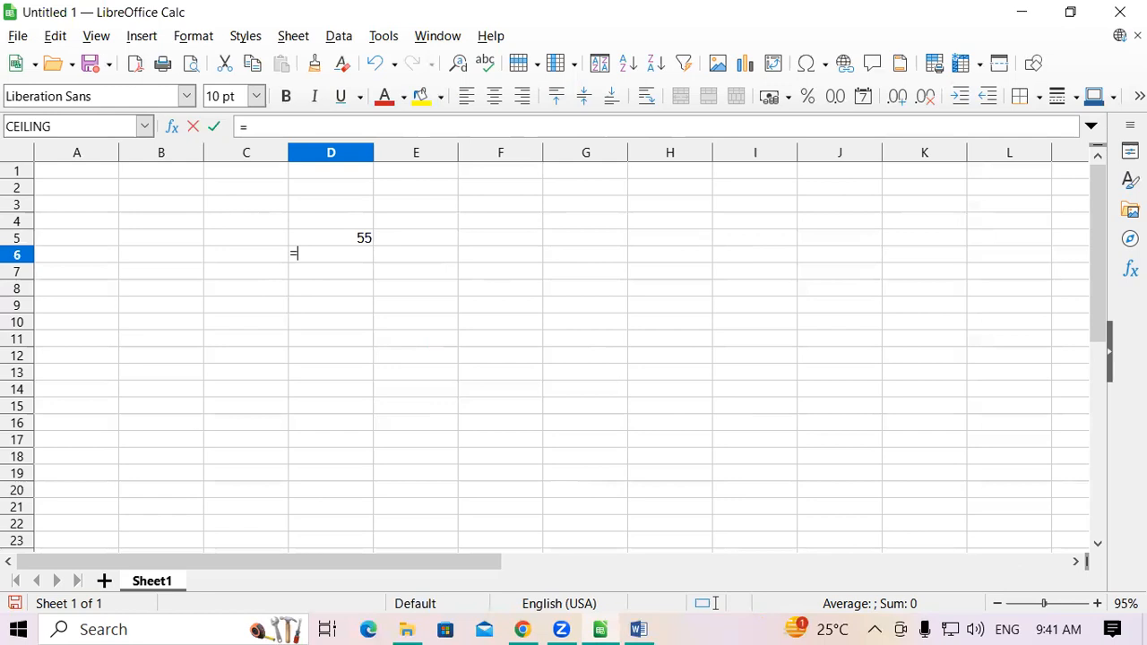
pyautogui.write('floo')
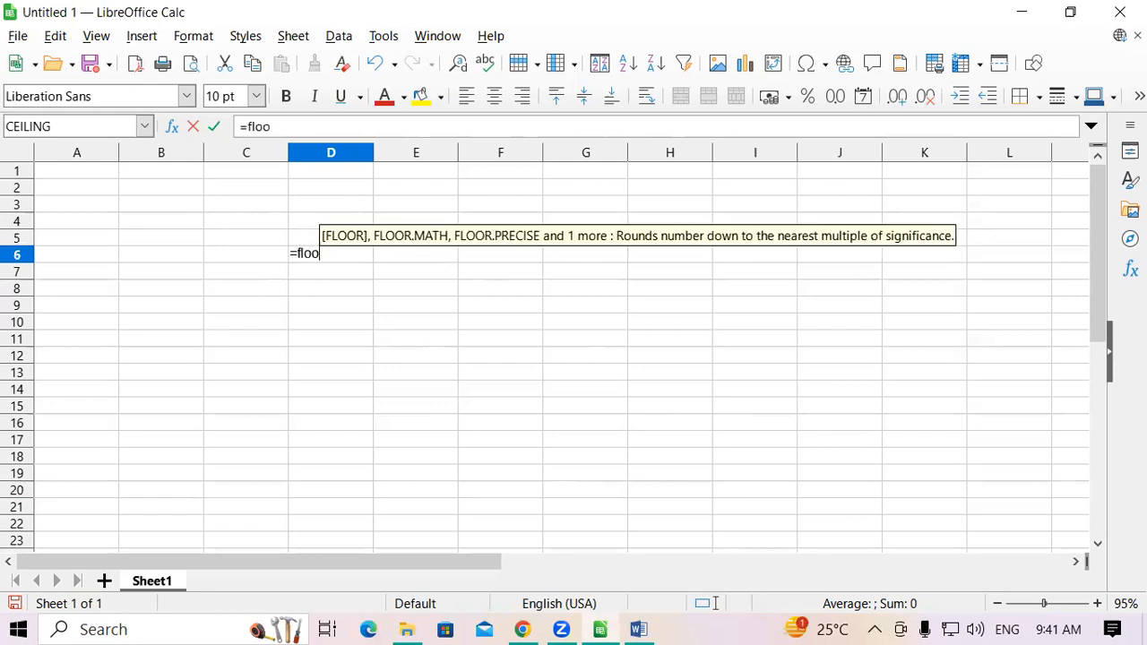
pyautogui.write('r(')
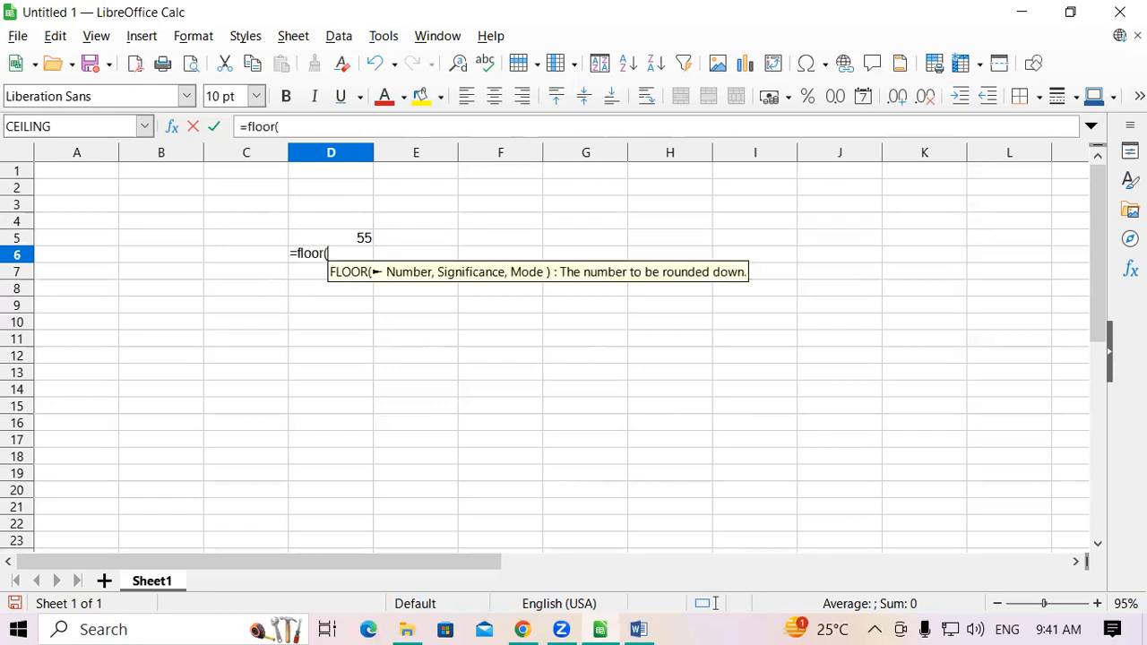
pyautogui.write('45')
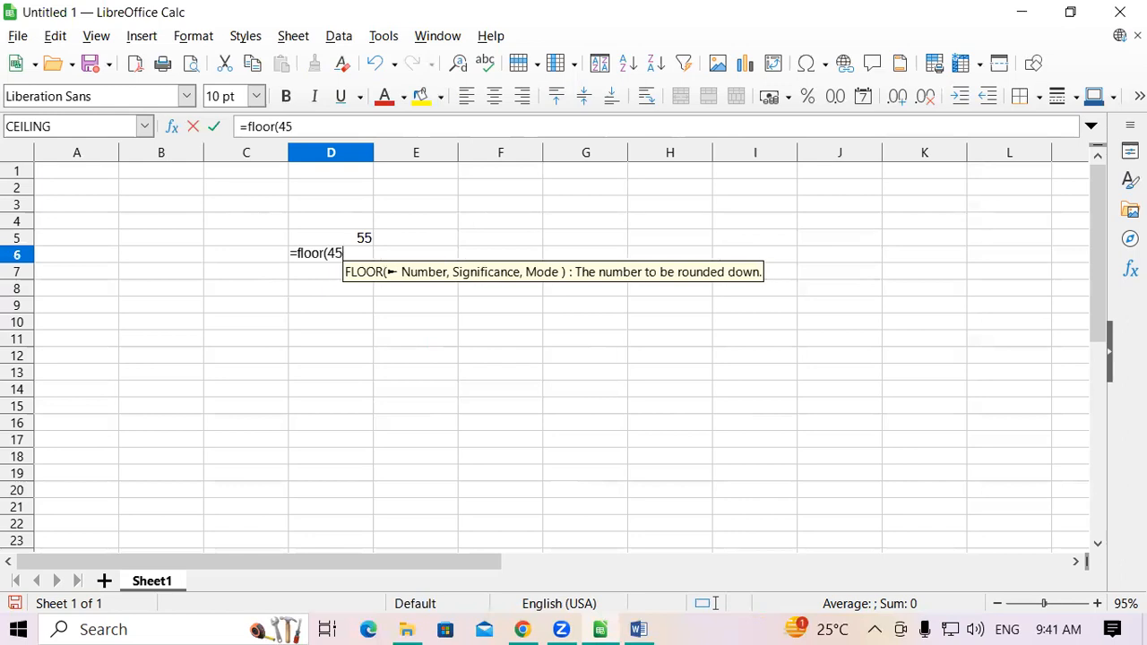
pyautogui.write(',11')
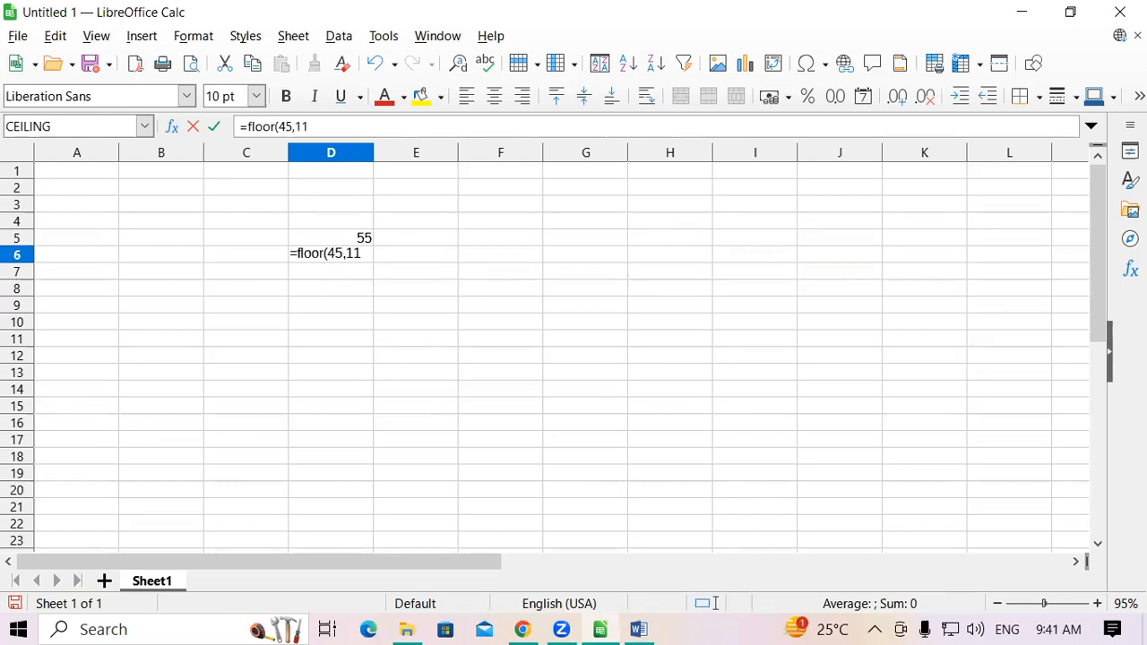
pyautogui.write(')')
pyautogui.press('Return')
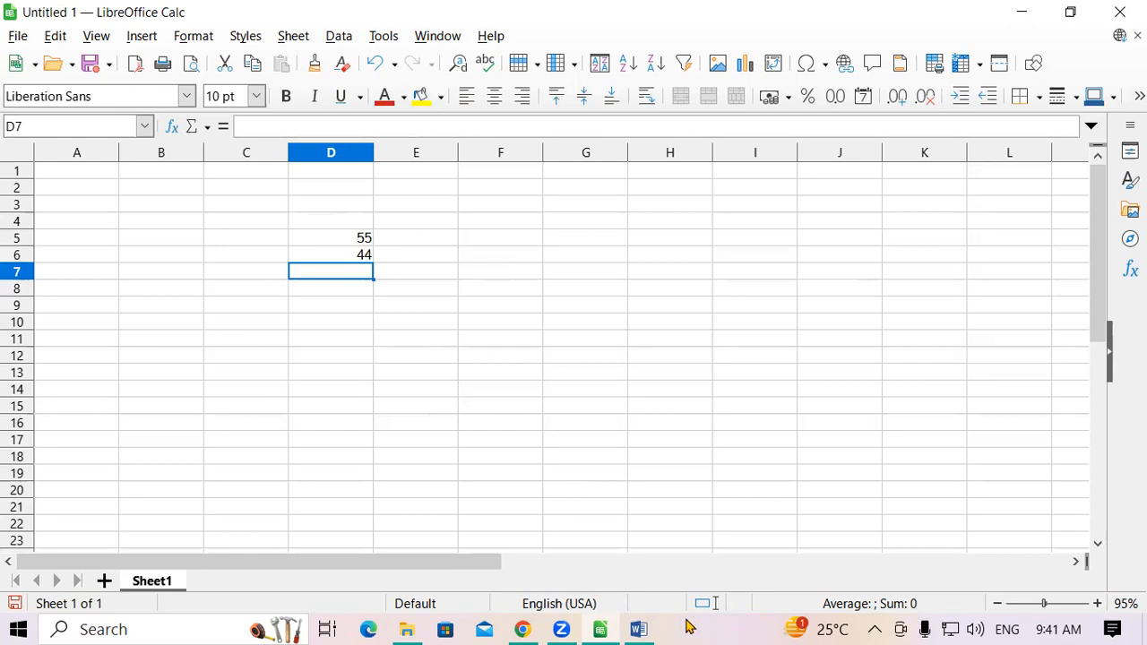
# - Switch to the Q LIBRE WRITER document in Word and mark the arguments (120,22) in question 33 by selecting them briefly
pyautogui.click(634, 624)
pyautogui.click(649, 621)
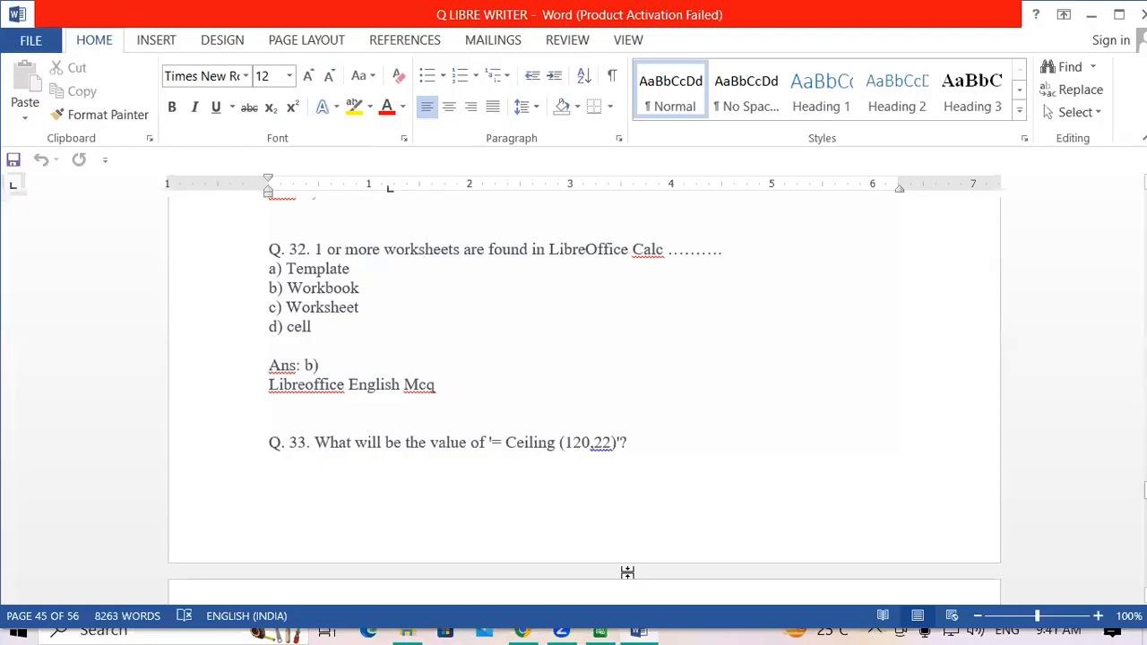
pyautogui.click(561, 443)
pyautogui.keyDown('shift'); pyautogui.click(657, 460); pyautogui.keyUp('shift')
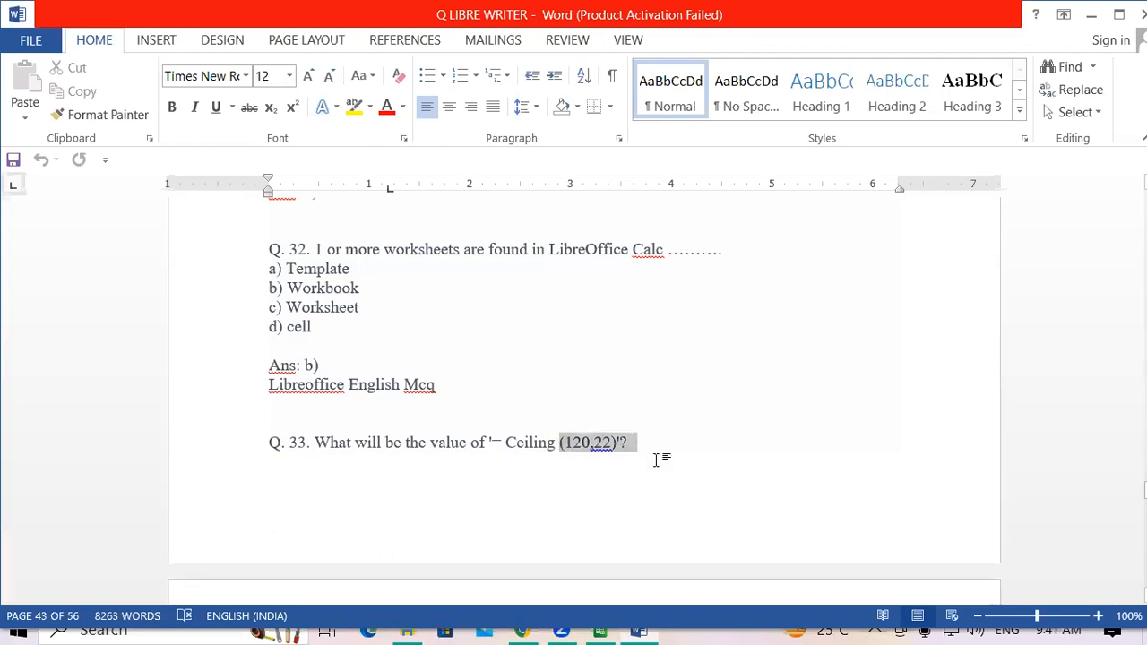
pyautogui.click(816, 512)
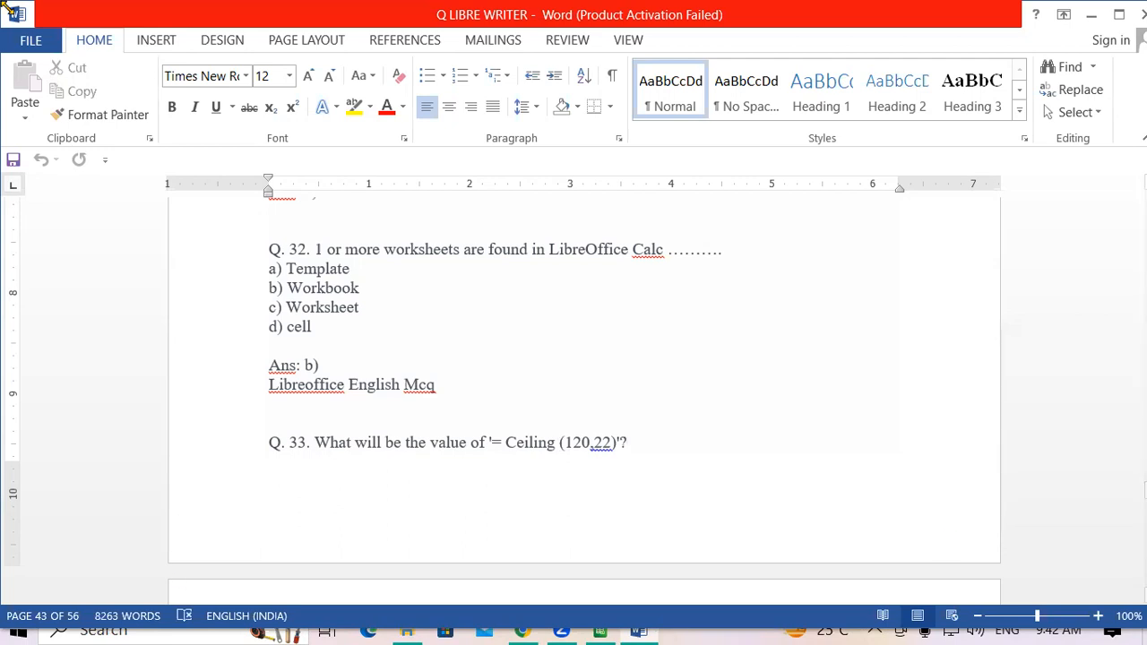
# - Handwrite the multiplication of 22 by 5 beside questions 32 and 33, with a line and the product 110 beneath
pyautogui.moveTo(776, 245); pyautogui.dragTo(797, 277)
pyautogui.moveTo(837, 235)
pyautogui.mouseDown()
pyautogui.moveTo(826, 271)
pyautogui.moveTo(855, 265)
pyautogui.mouseUp()
pyautogui.moveTo(845, 298)
pyautogui.mouseDown()
pyautogui.moveTo(833, 306)
pyautogui.moveTo(847, 328)
pyautogui.mouseUp()
pyautogui.moveTo(871, 283); pyautogui.dragTo(833, 305)
pyautogui.moveTo(776, 366)
pyautogui.mouseDown()
pyautogui.moveTo(872, 358)
pyautogui.moveTo(885, 399)
pyautogui.moveTo(867, 376)
pyautogui.mouseUp()
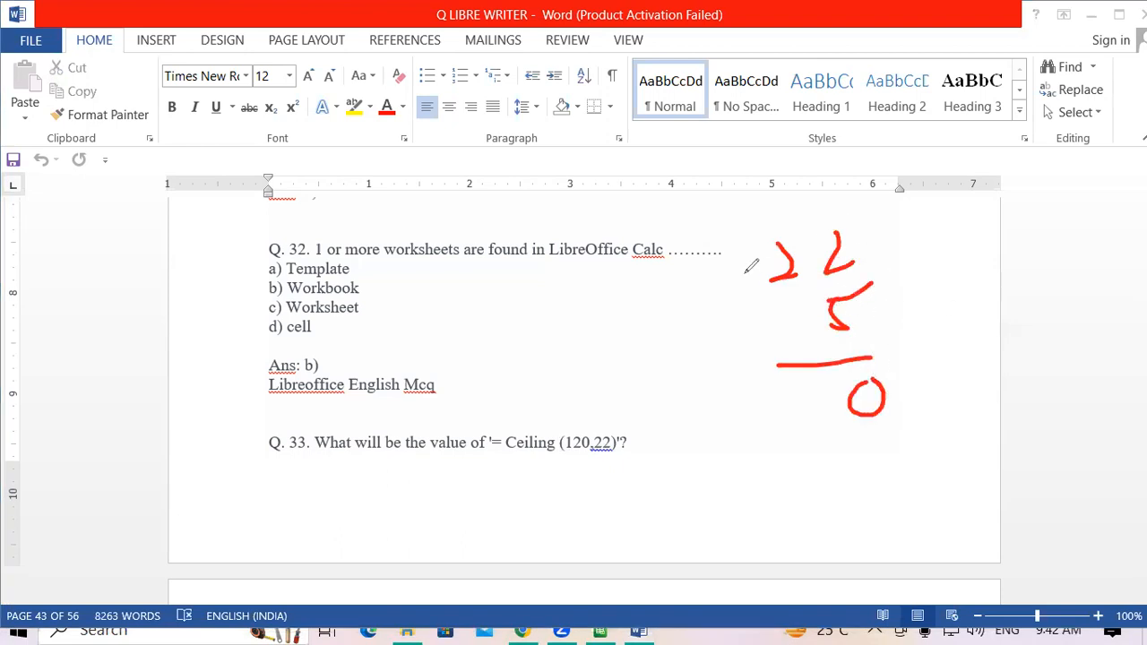
pyautogui.moveTo(780, 403); pyautogui.dragTo(781, 441)
pyautogui.moveTo(815, 405); pyautogui.dragTo(819, 434)
# - Handwrite the addition of 22 beneath the 110 with a line and the sum 132, and clear all annotations
pyautogui.click(821, 455)
pyautogui.moveTo(823, 456); pyautogui.dragTo(855, 477)
pyautogui.moveTo(885, 432); pyautogui.dragTo(913, 450)
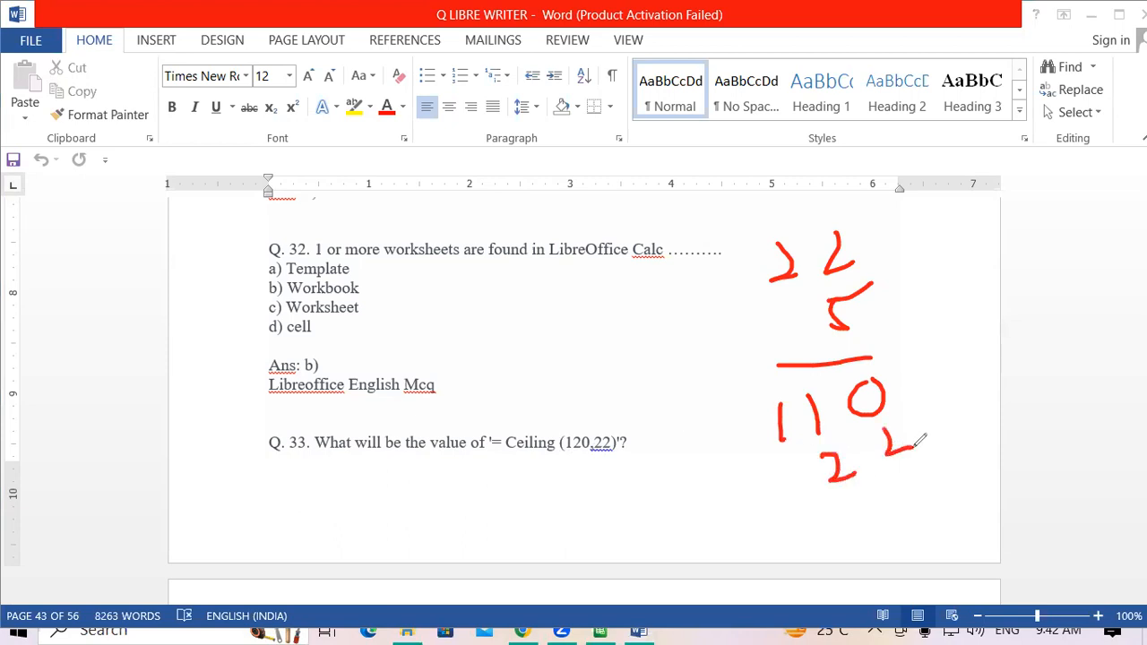
pyautogui.moveTo(797, 514); pyautogui.dragTo(942, 488)
pyautogui.moveTo(925, 507)
pyautogui.mouseDown()
pyautogui.moveTo(936, 521)
pyautogui.moveTo(966, 520)
pyautogui.mouseUp()
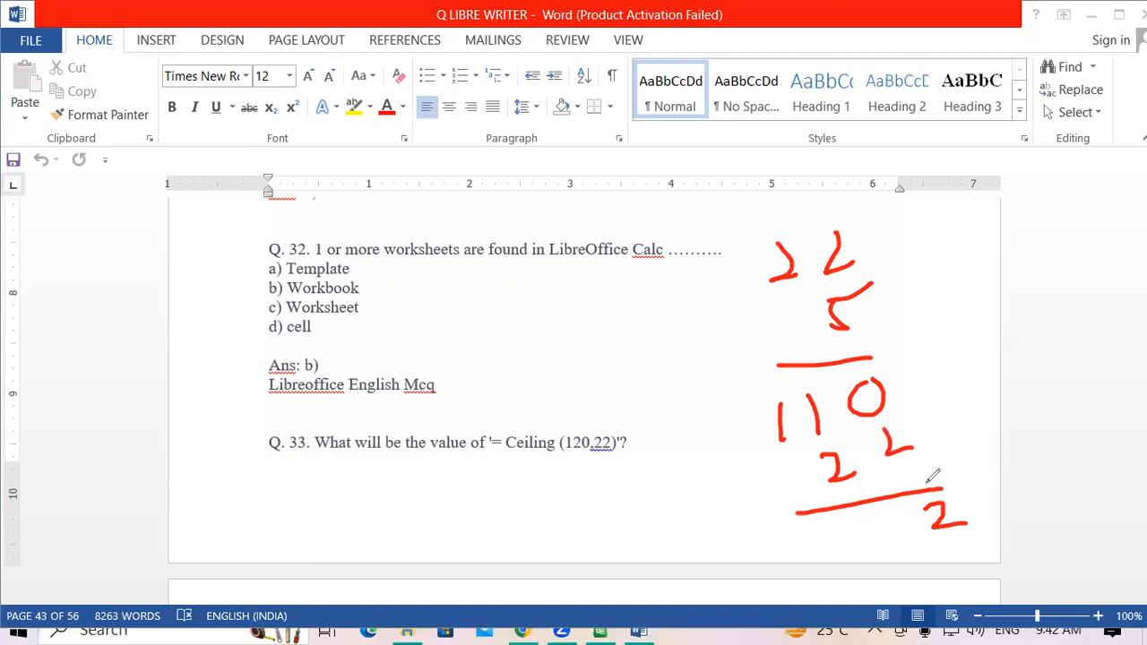
pyautogui.moveTo(831, 525)
pyautogui.mouseDown()
pyautogui.moveTo(847, 528)
pyautogui.moveTo(823, 573)
pyautogui.mouseUp()
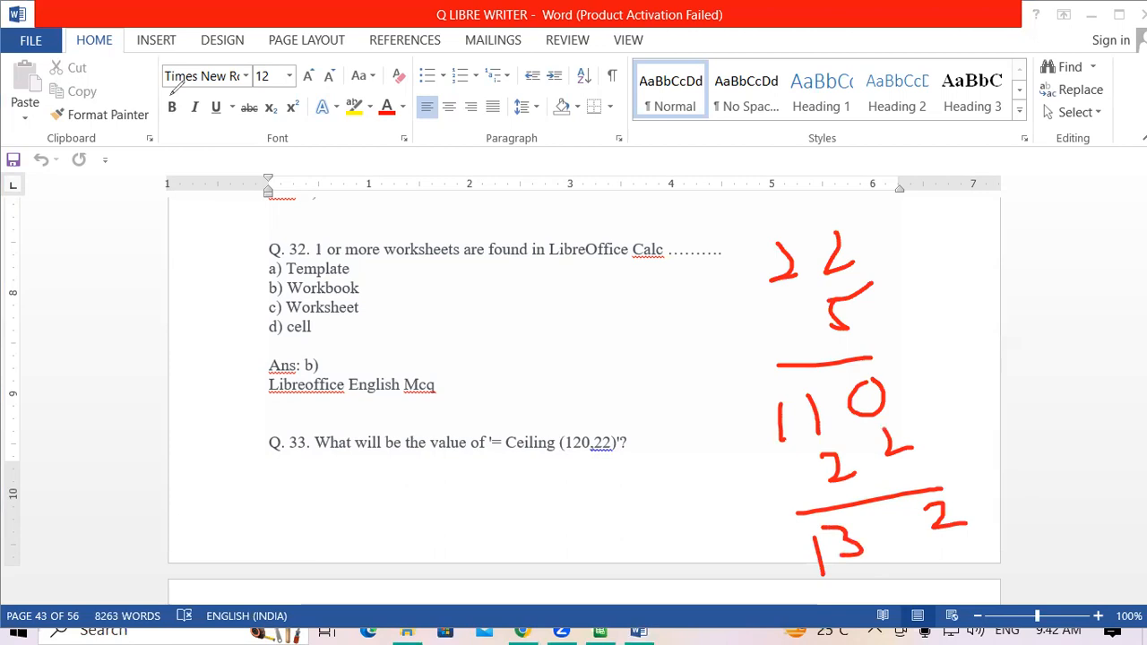
pyautogui.click(99, 463)
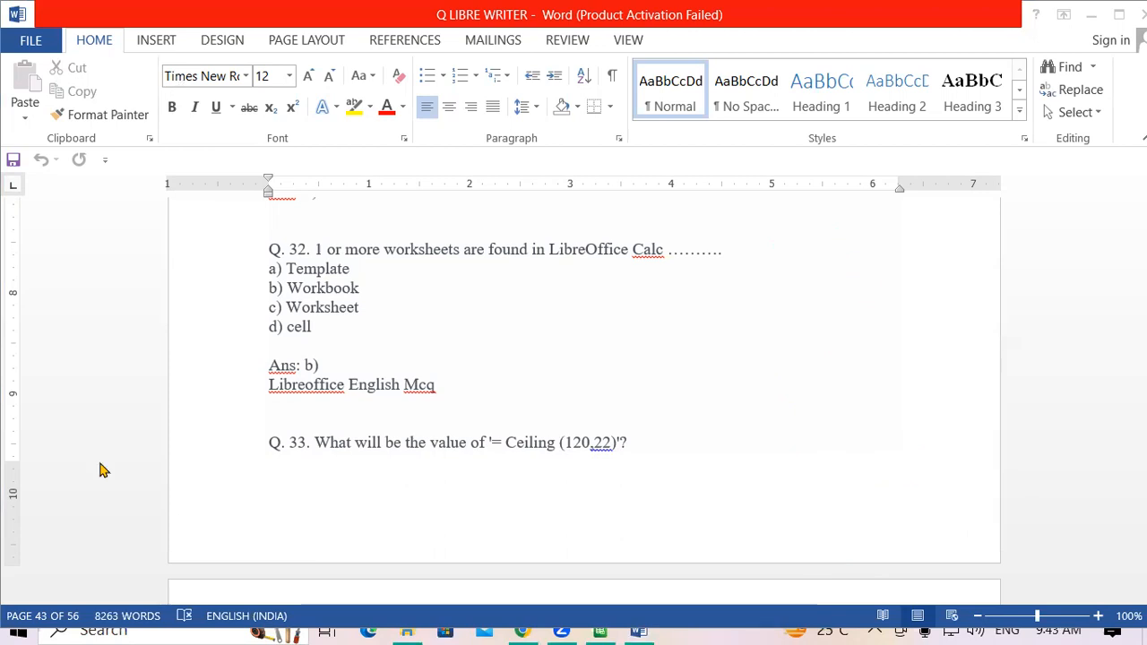
# - Review answer choices a) to d) of question 33 and place the cursor after option b) 121
pyautogui.scroll(-4, 606, 511)
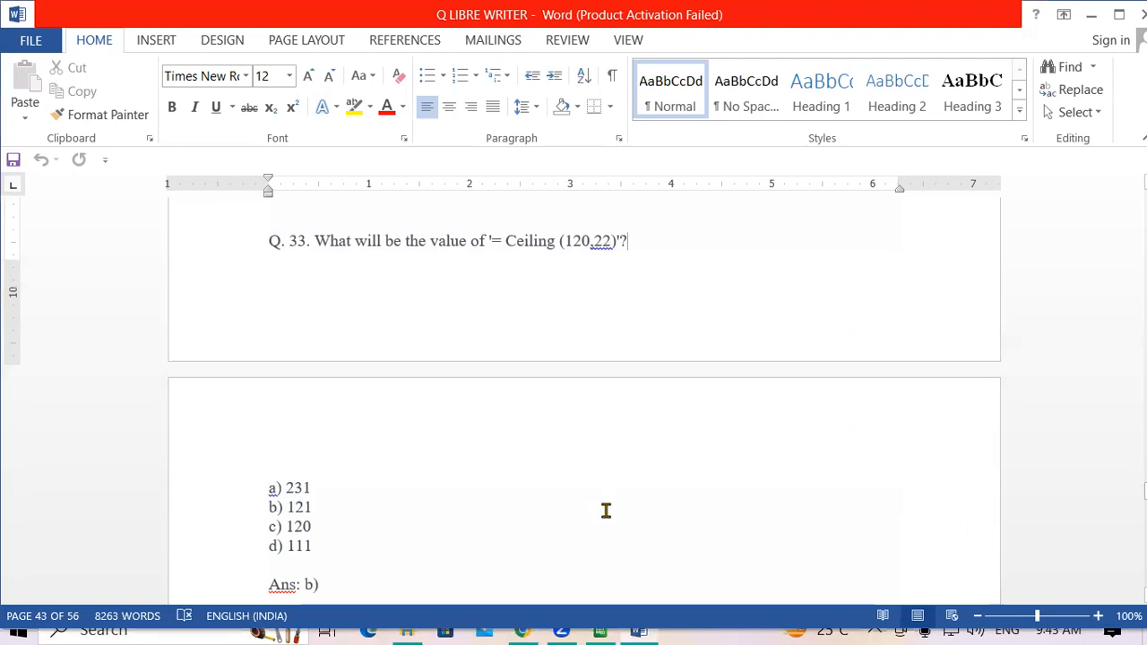
pyautogui.scroll(1, 606, 511)
pyautogui.scroll(-1, 605, 510)
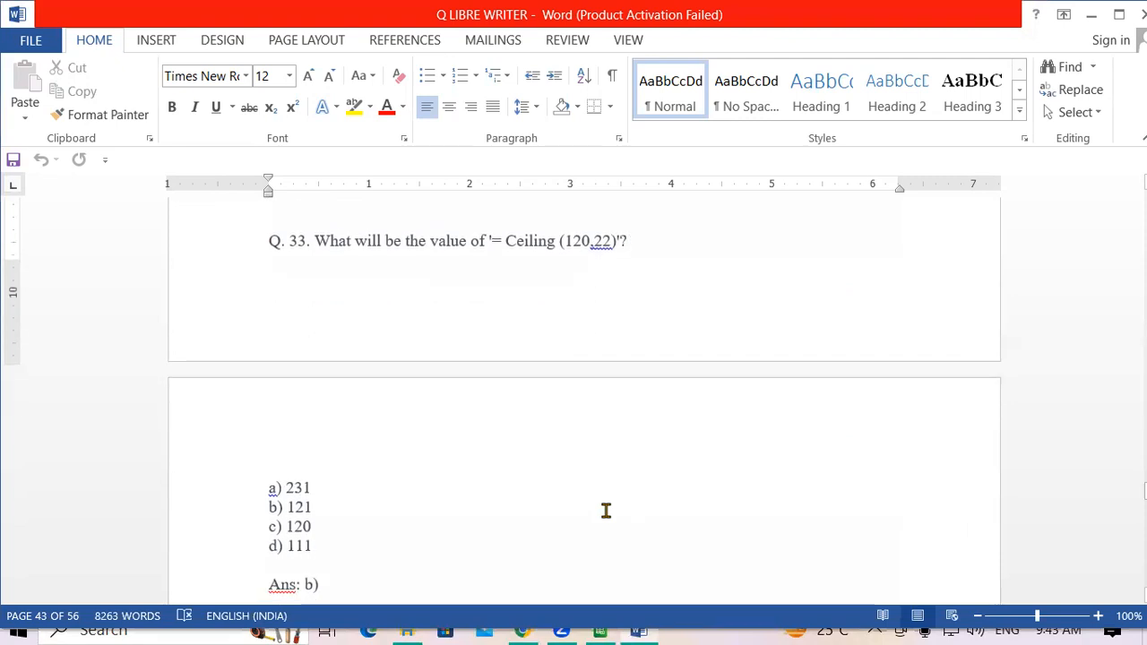
pyautogui.click(311, 508)
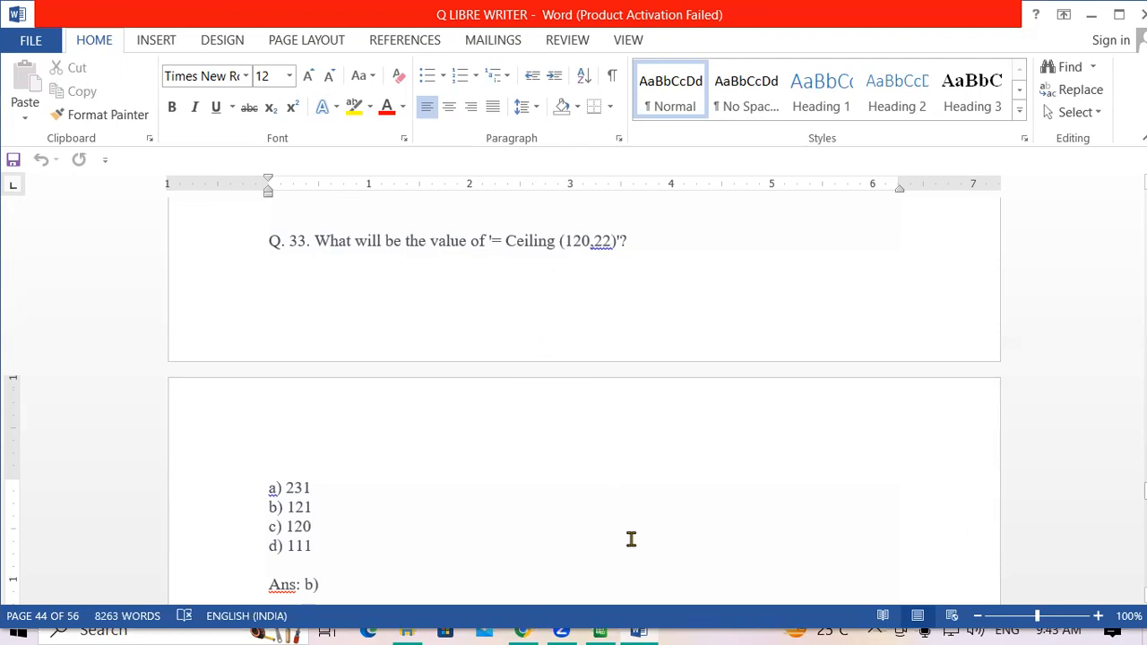
# - Switch to the LibreOffice Calc spreadsheet and enter the formula =ceiling(120,22) in cell D7
pyautogui.click(598, 629)
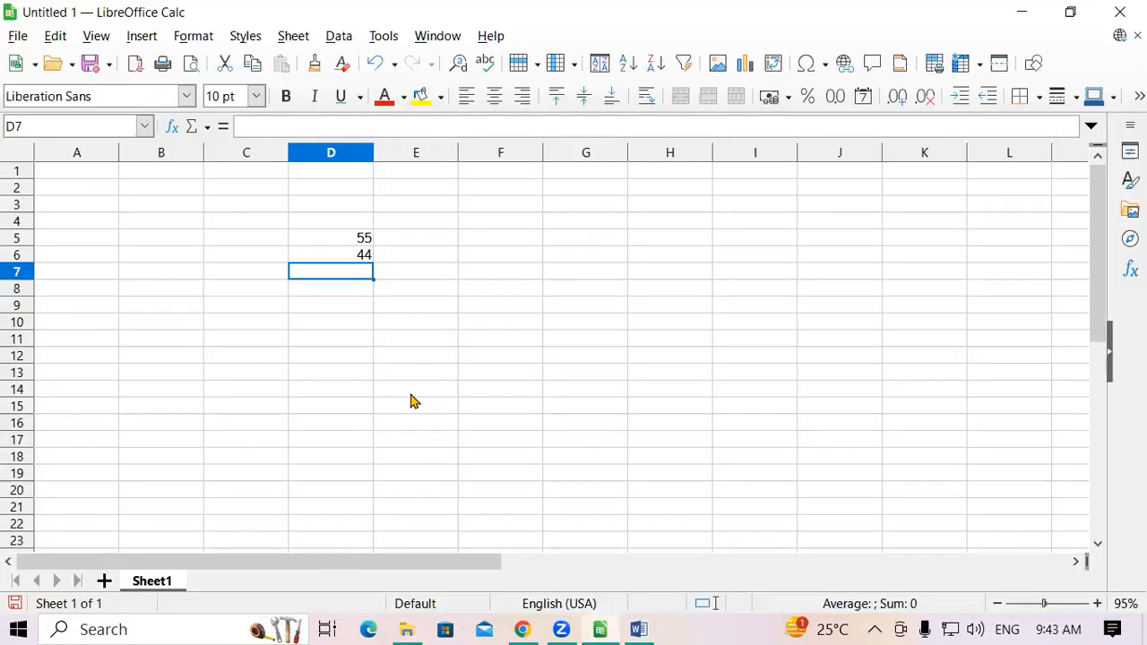
pyautogui.write('=ce')
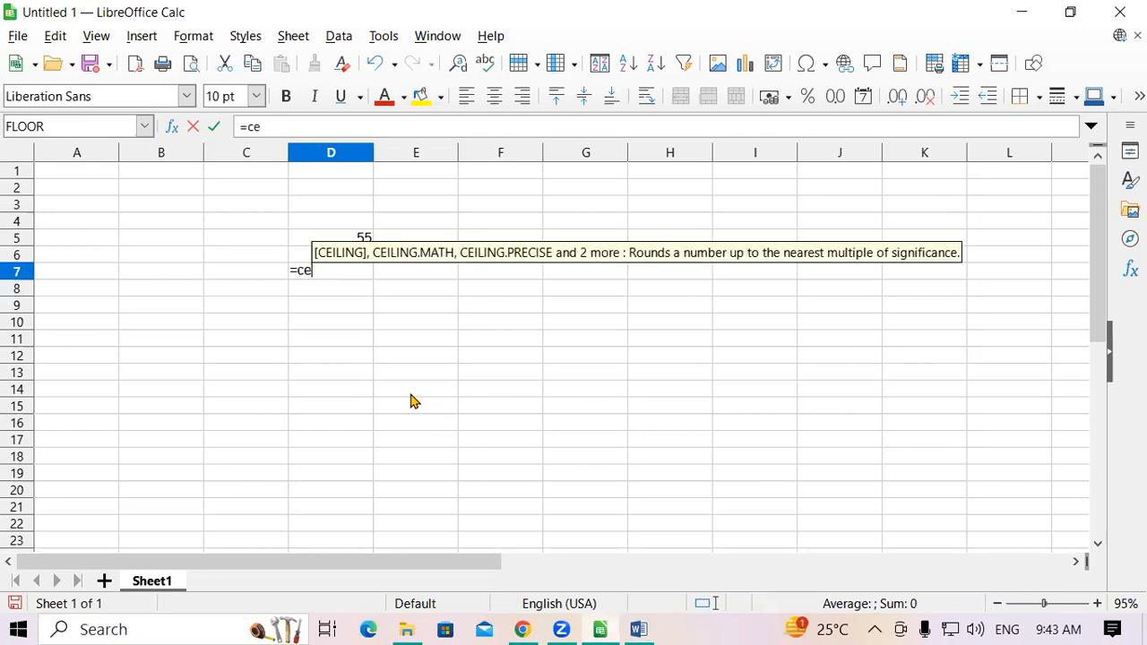
pyautogui.write('ilin')
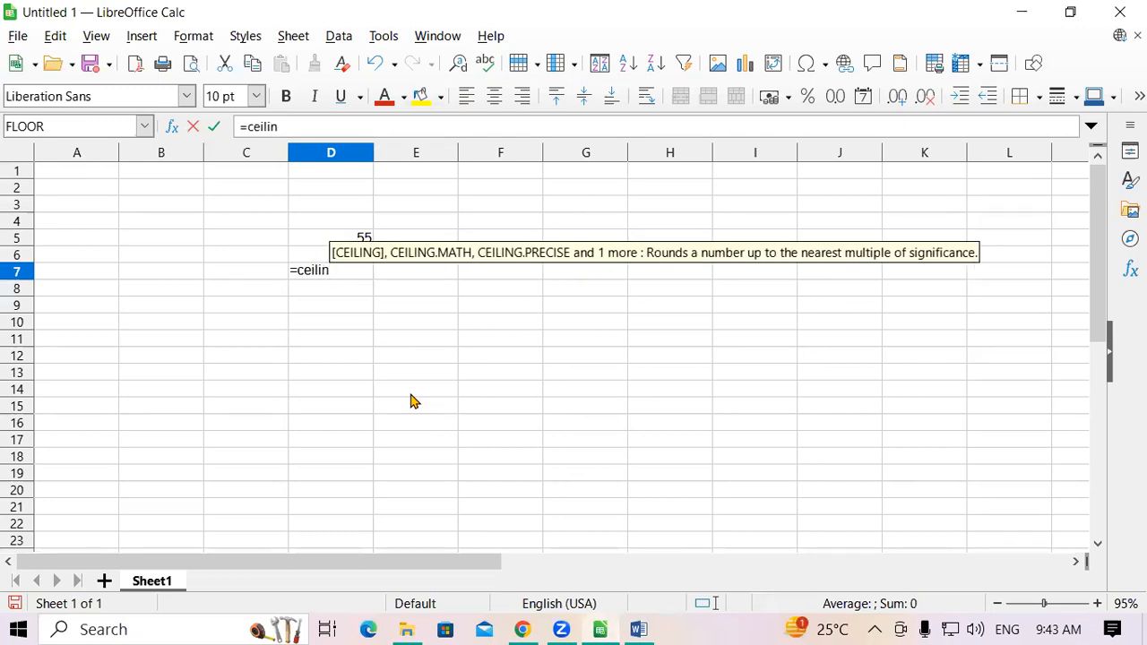
pyautogui.write('g(')
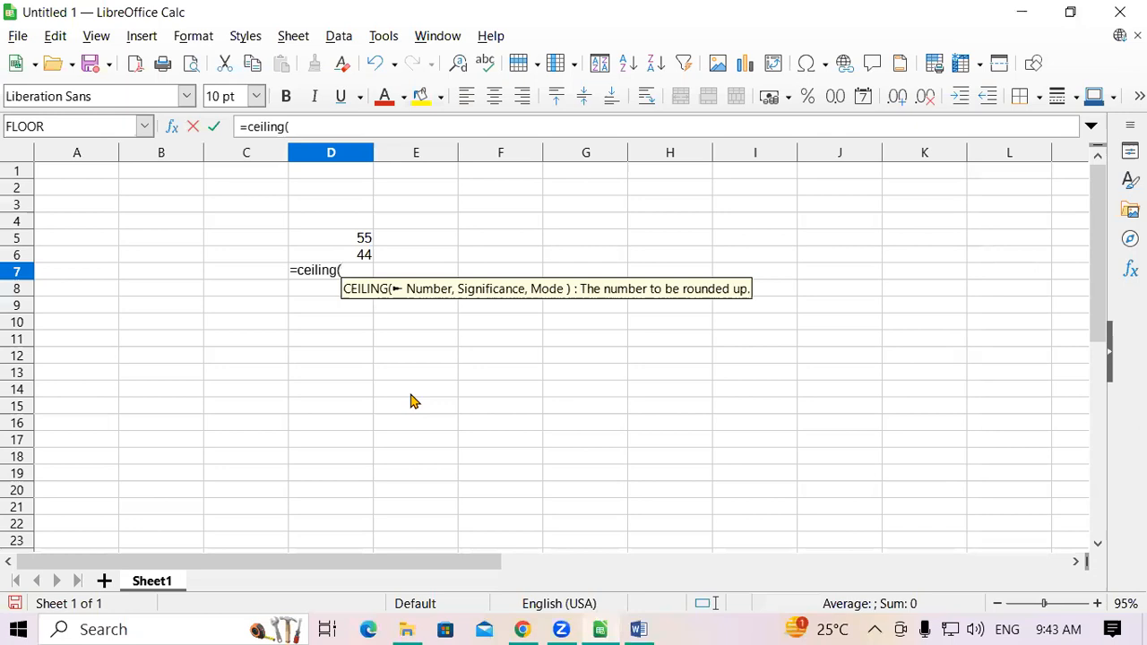
pyautogui.write('120')
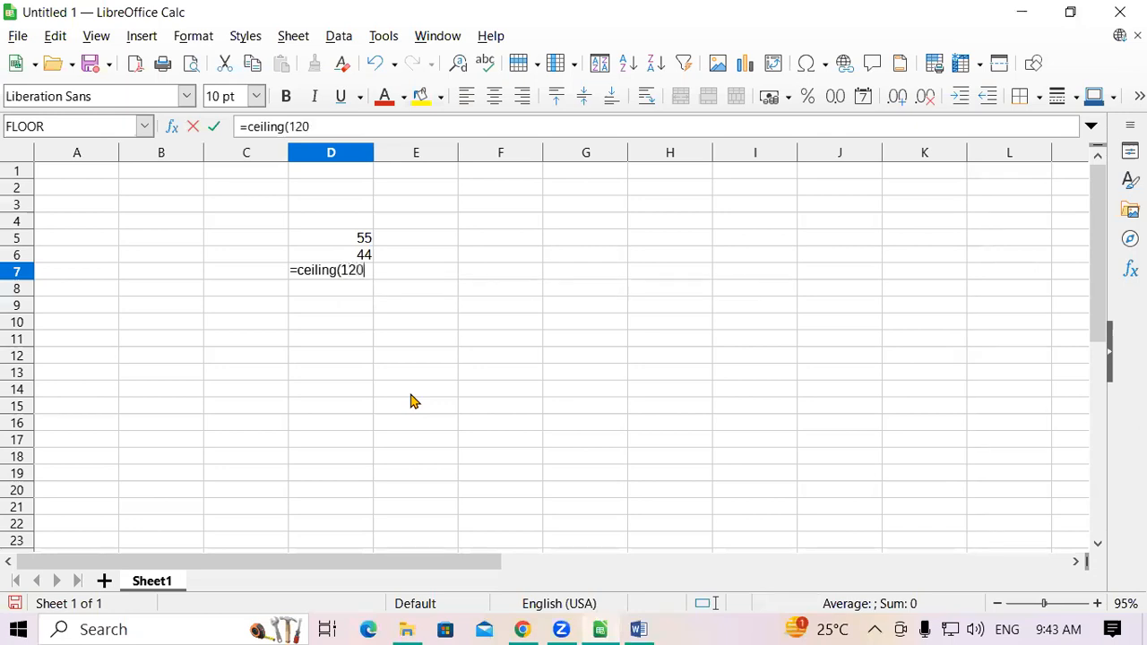
pyautogui.write(',22)')
pyautogui.press('Return')
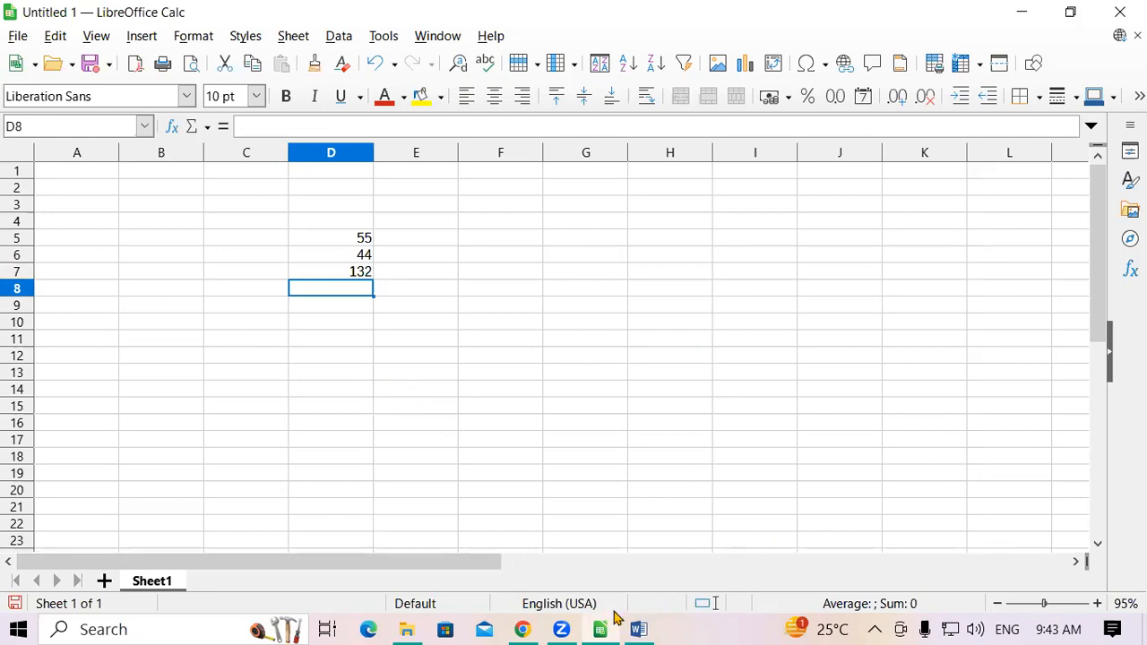
# - Switch back to the Word document and change question 33's option b) to 132 and option d) to 144
pyautogui.click(638, 629)
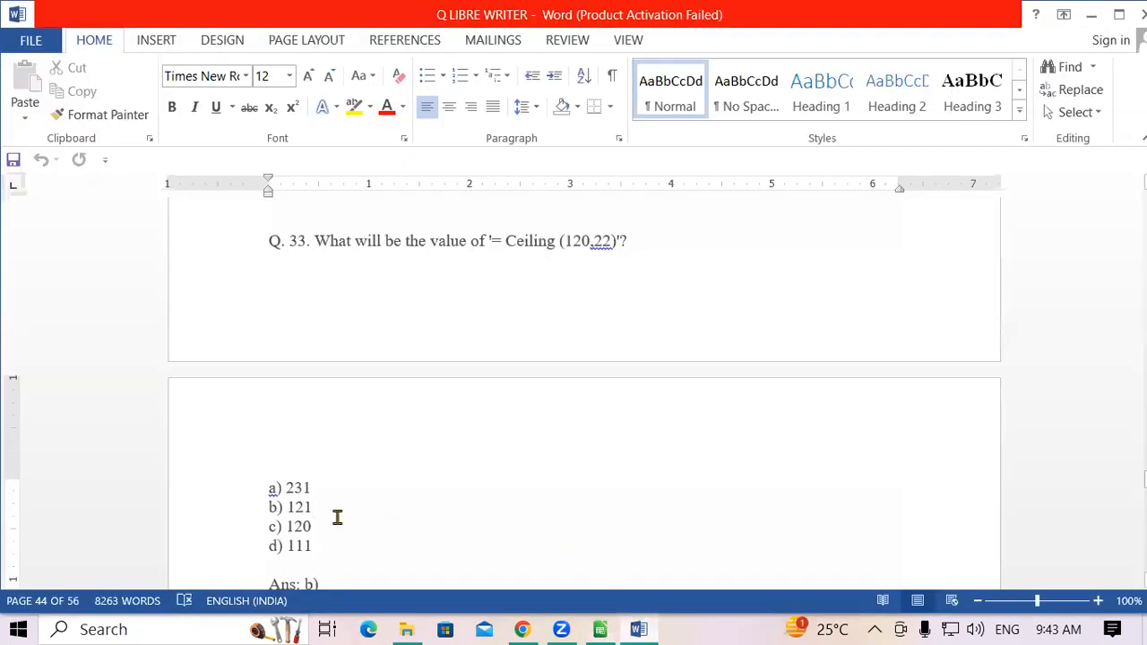
pyautogui.doubleClick(300, 506)
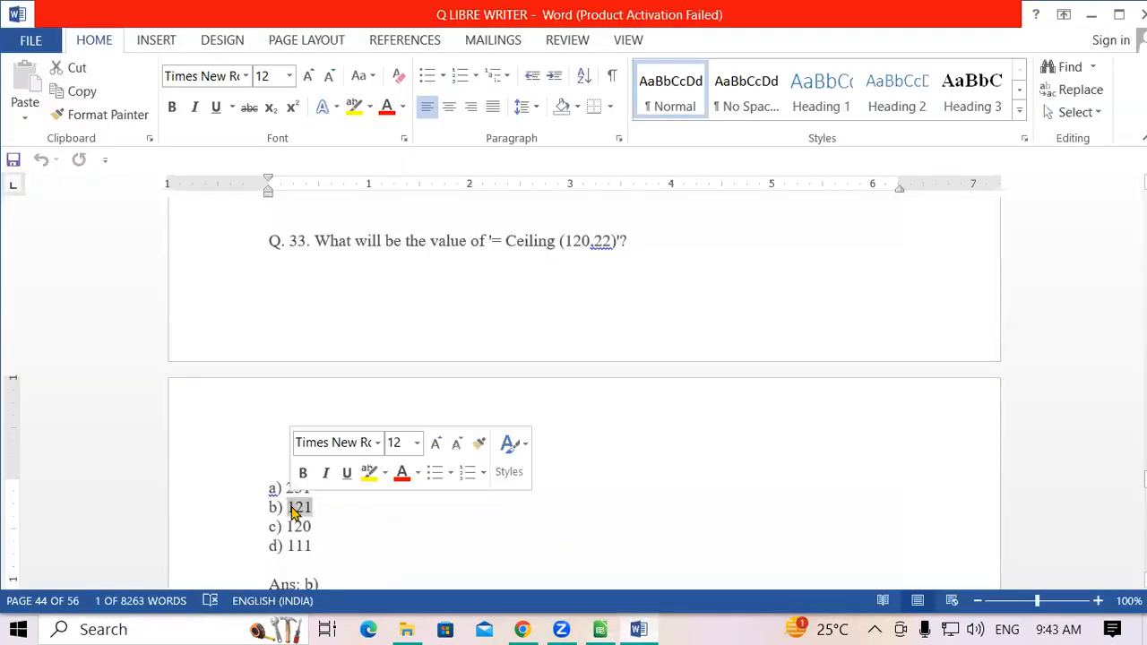
pyautogui.write('132')
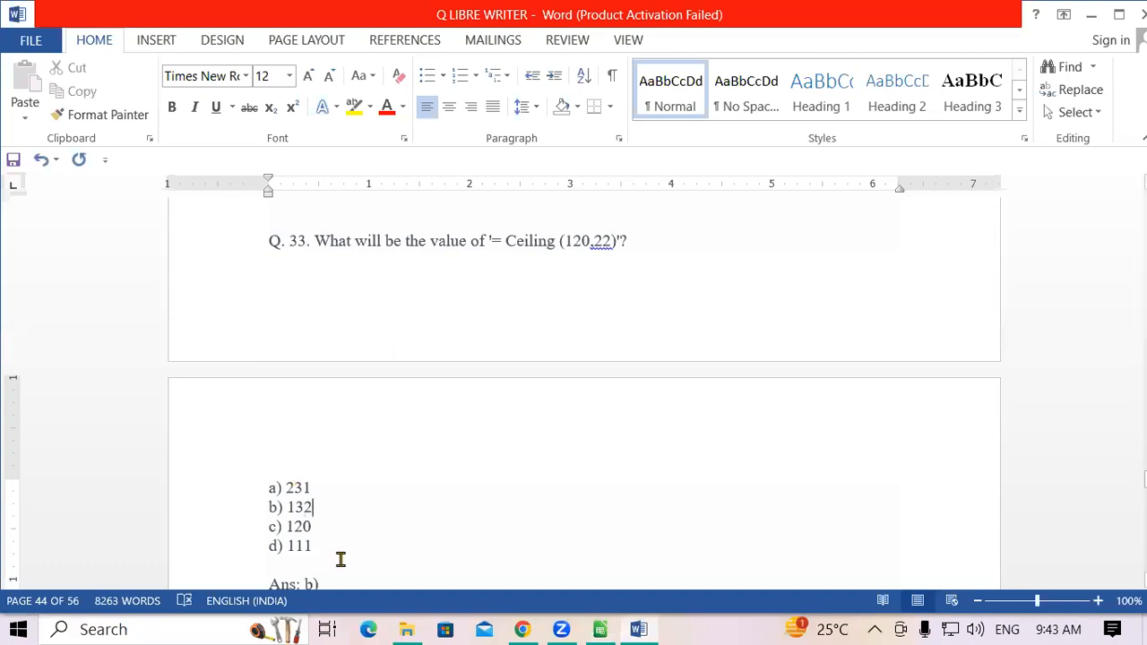
pyautogui.doubleClick(293, 546)
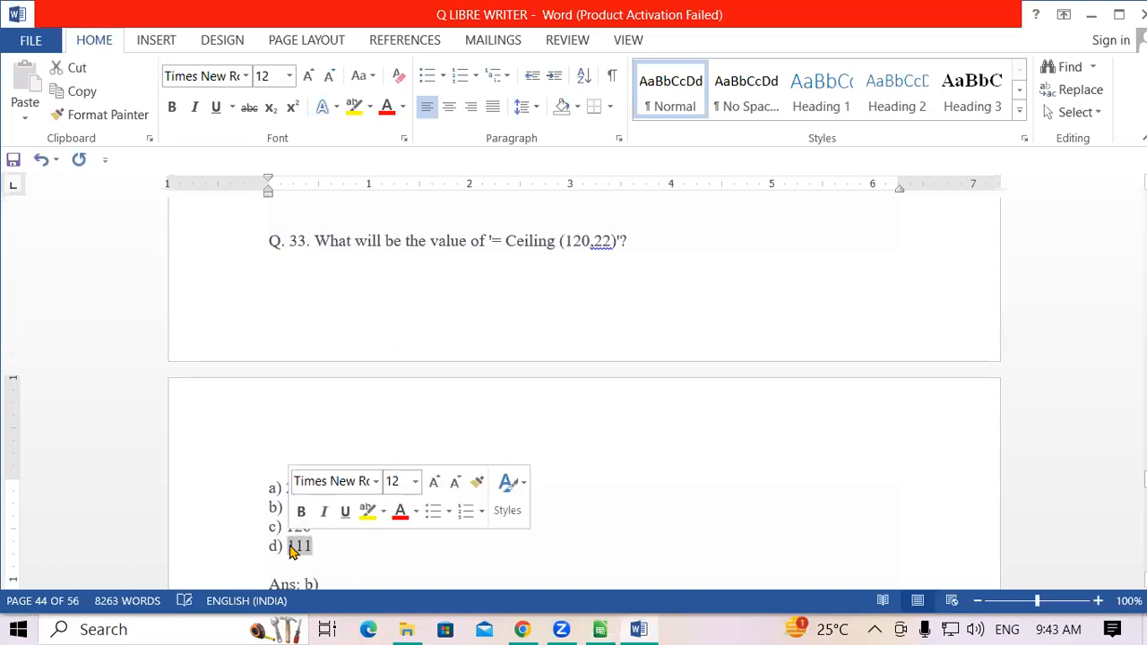
pyautogui.write('144')
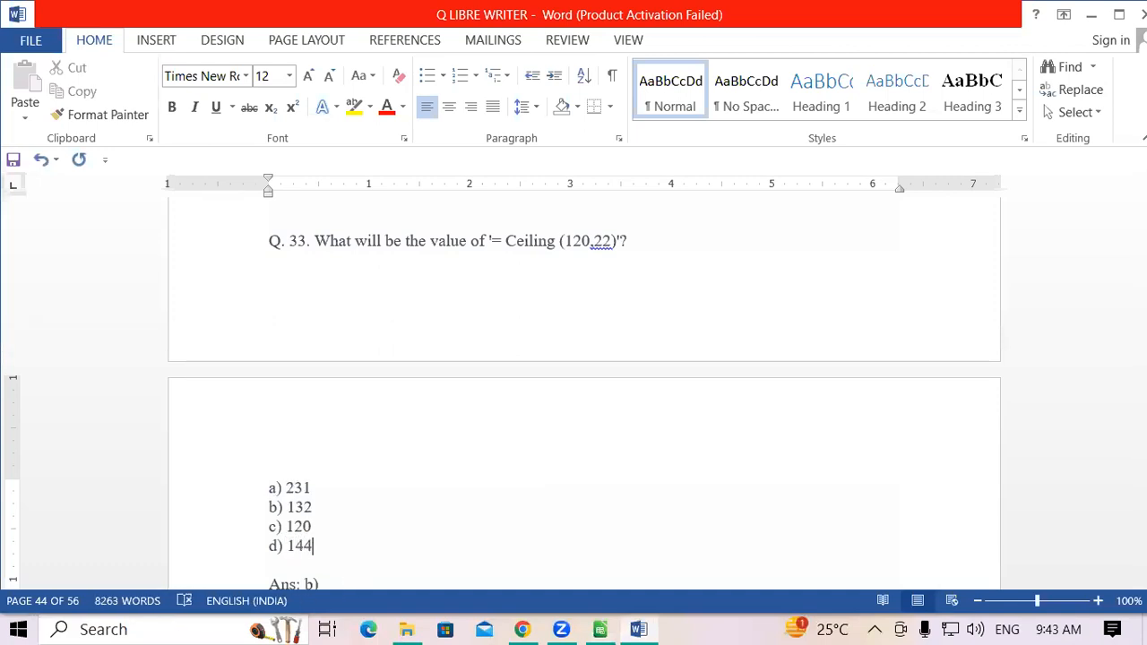
pyautogui.press('Up')
pyautogui.press('Up')
pyautogui.press('Up')
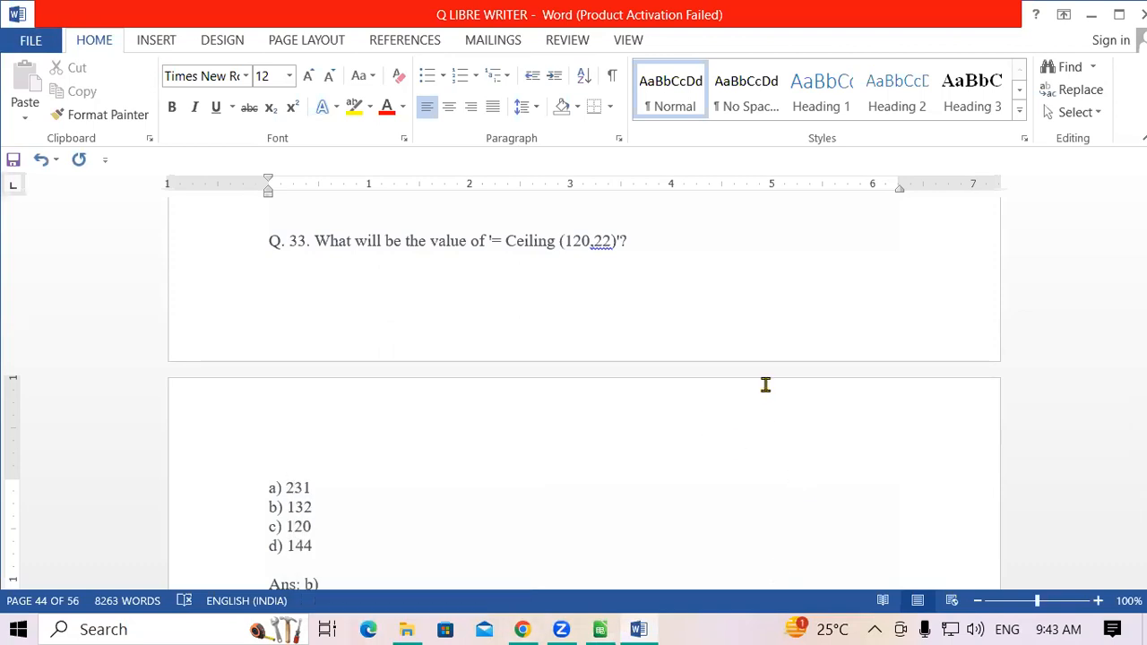
# - Close the Q LIBRE WRITER document and return to the Calc spreadsheet, selecting cell G13
pyautogui.scroll(6, 765, 384)
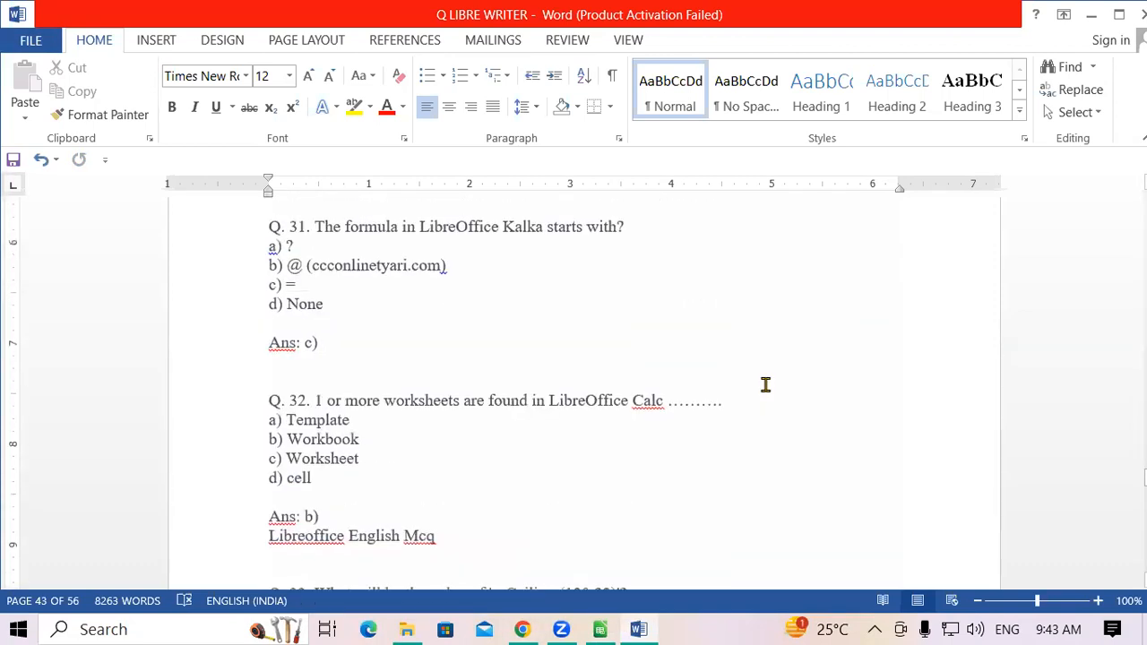
pyautogui.scroll(-12, 765, 384)
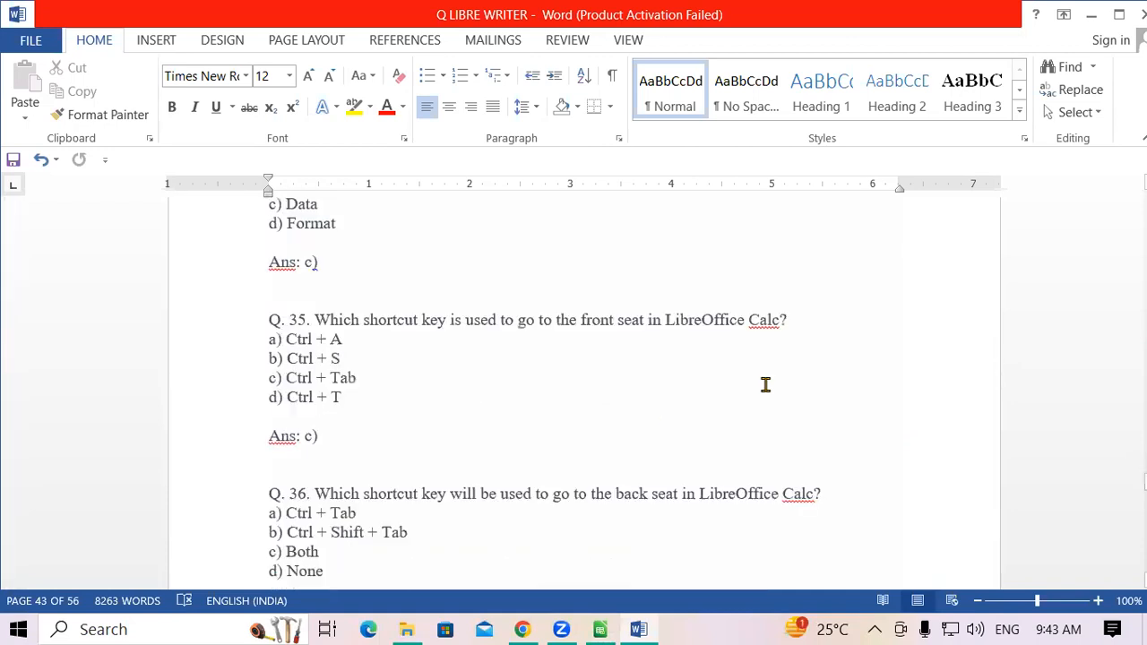
pyautogui.click(1144, 14)
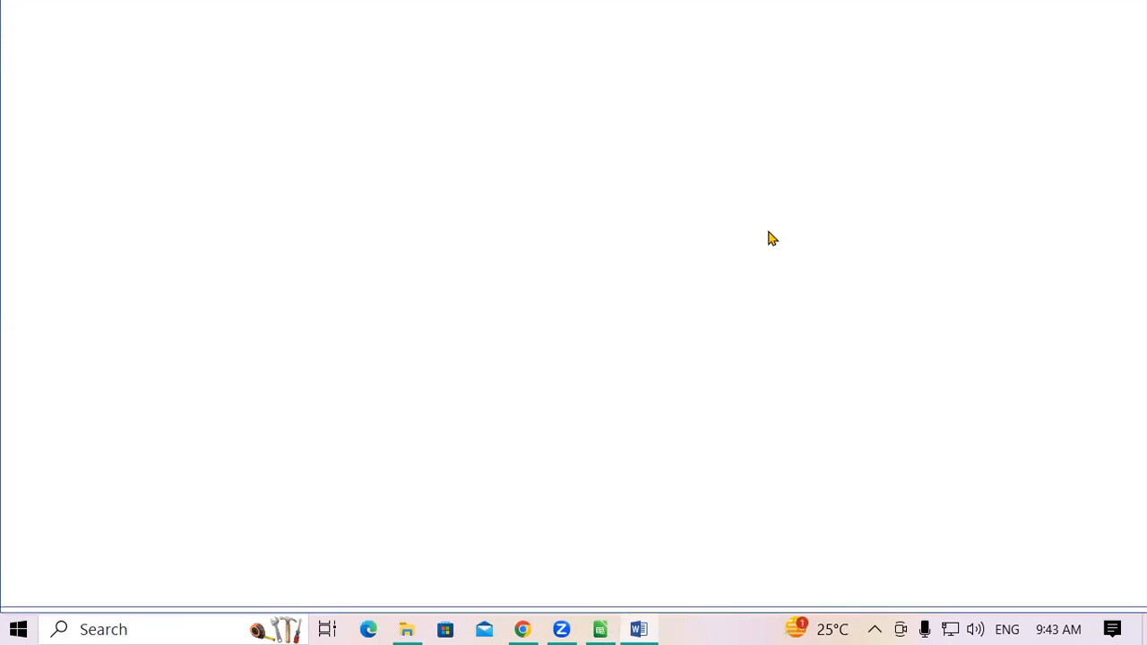
pyautogui.click(588, 379)
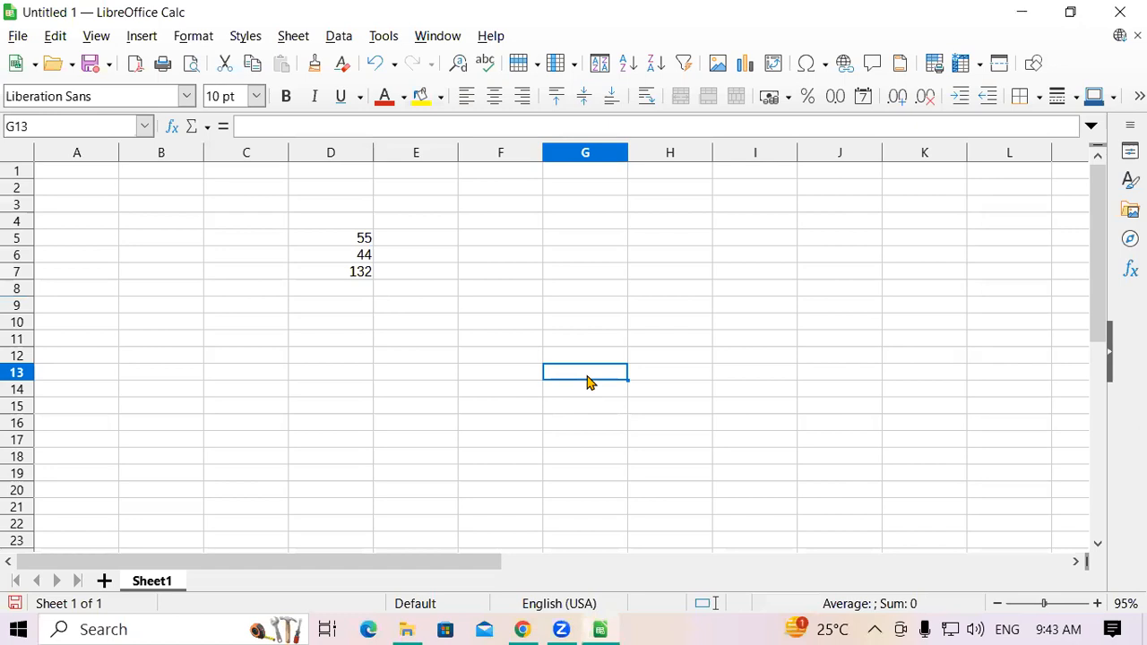